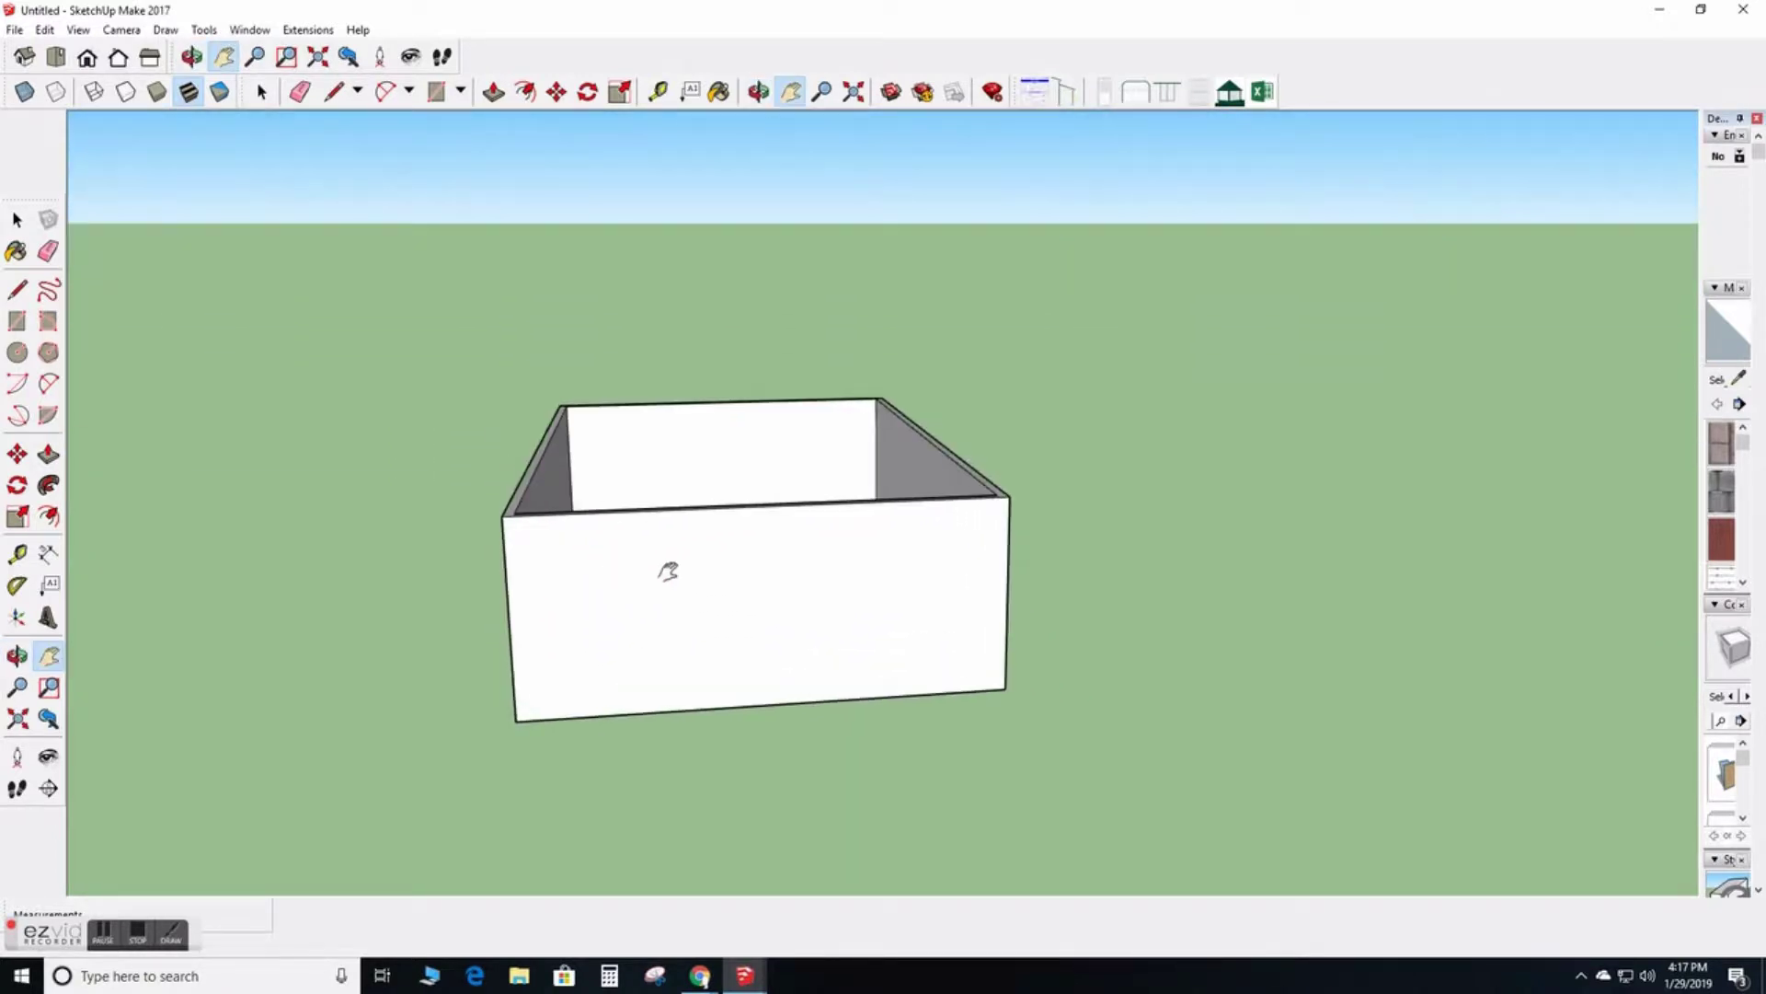
Draw a 4' vertical line up from the midpoint of the front wall's outer top edge
scroll(680, 552, up, 3)
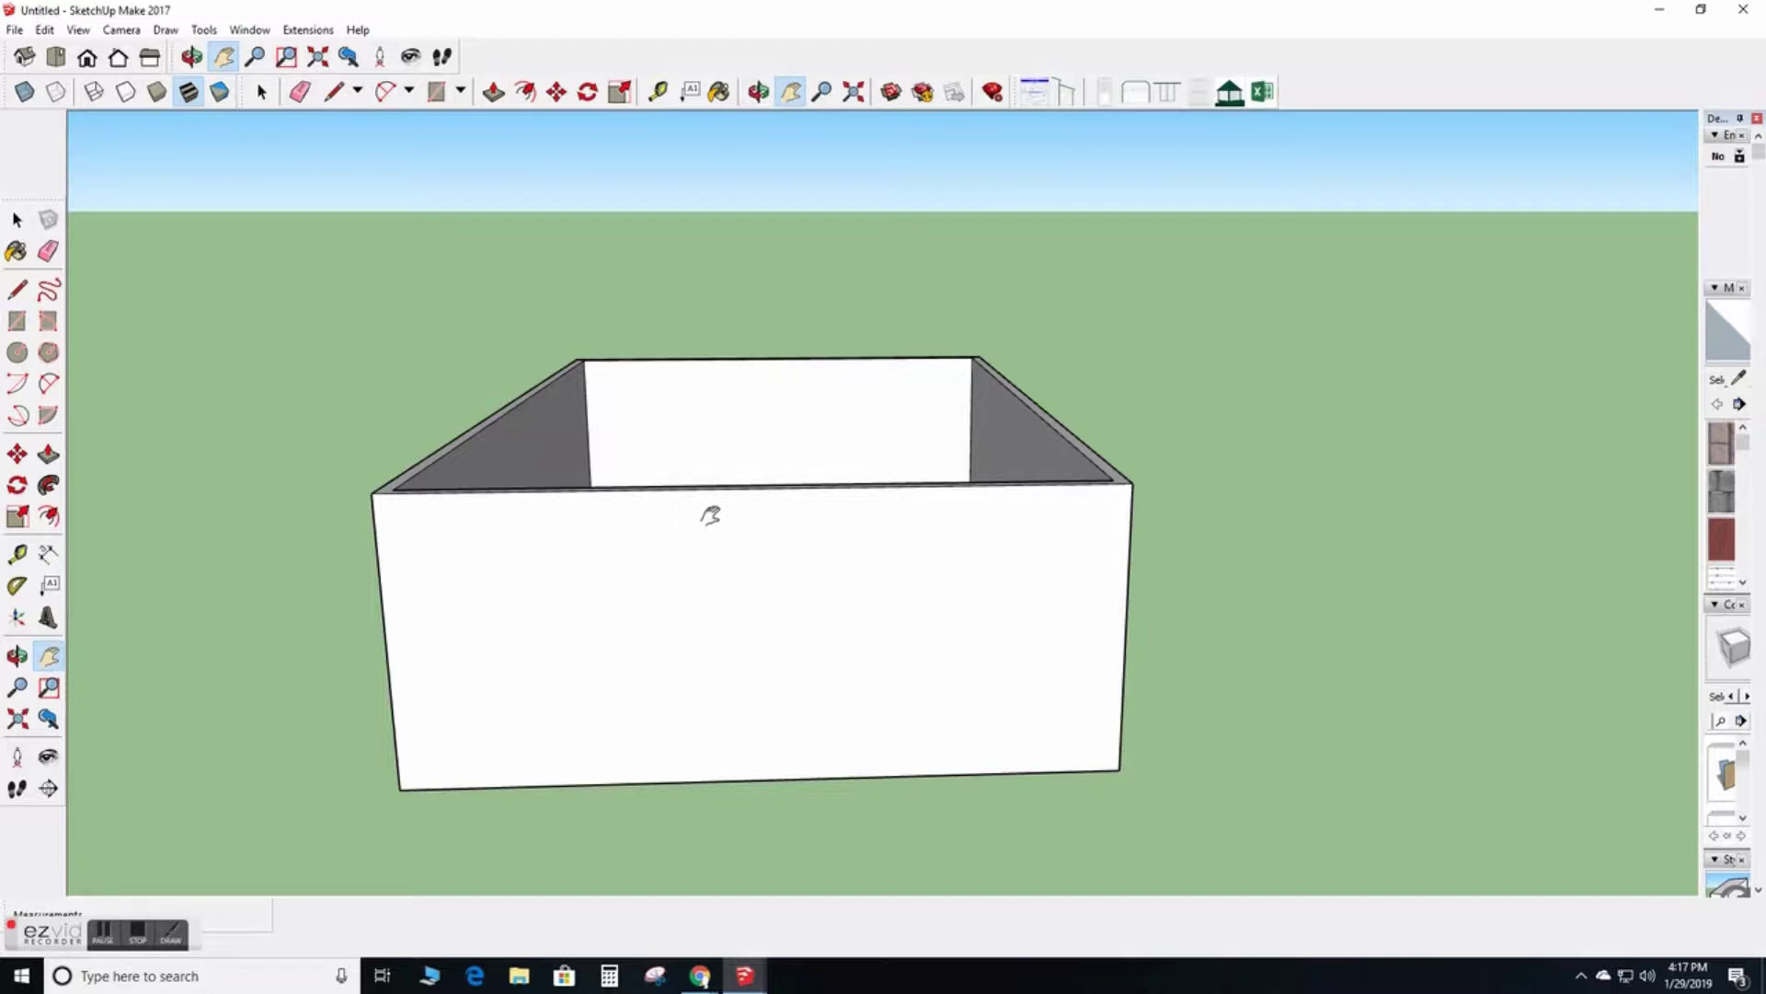
key(l)
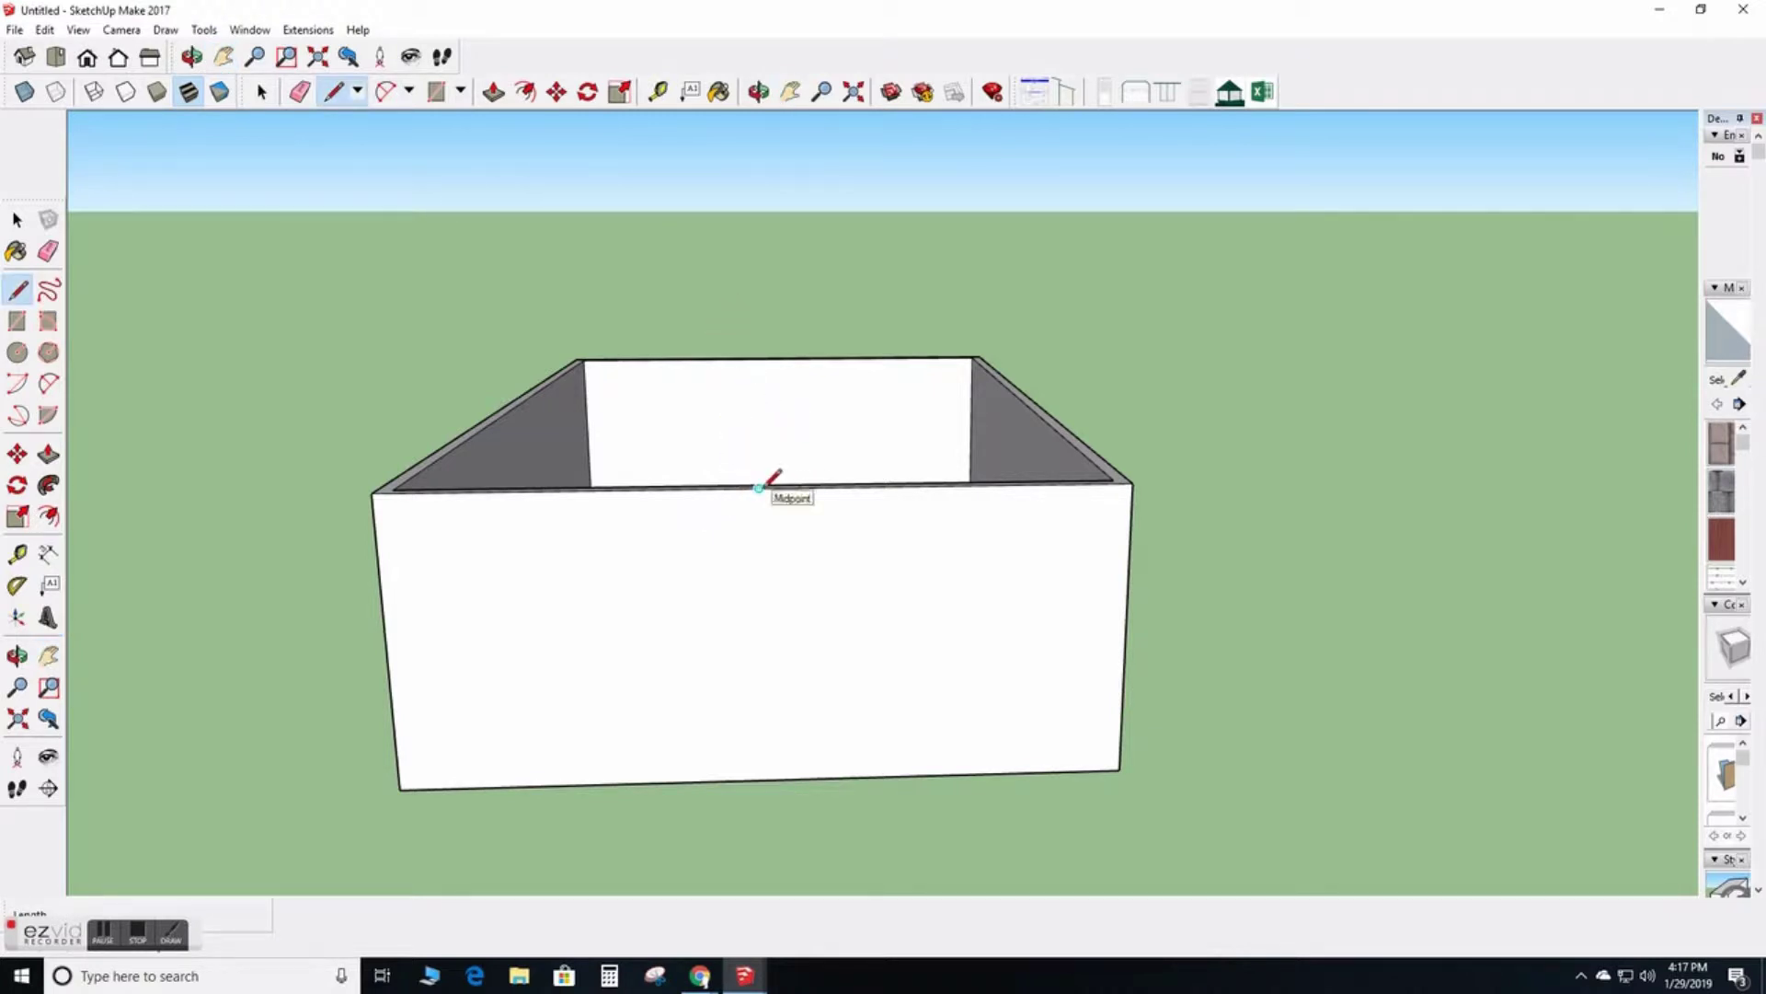
click(759, 488)
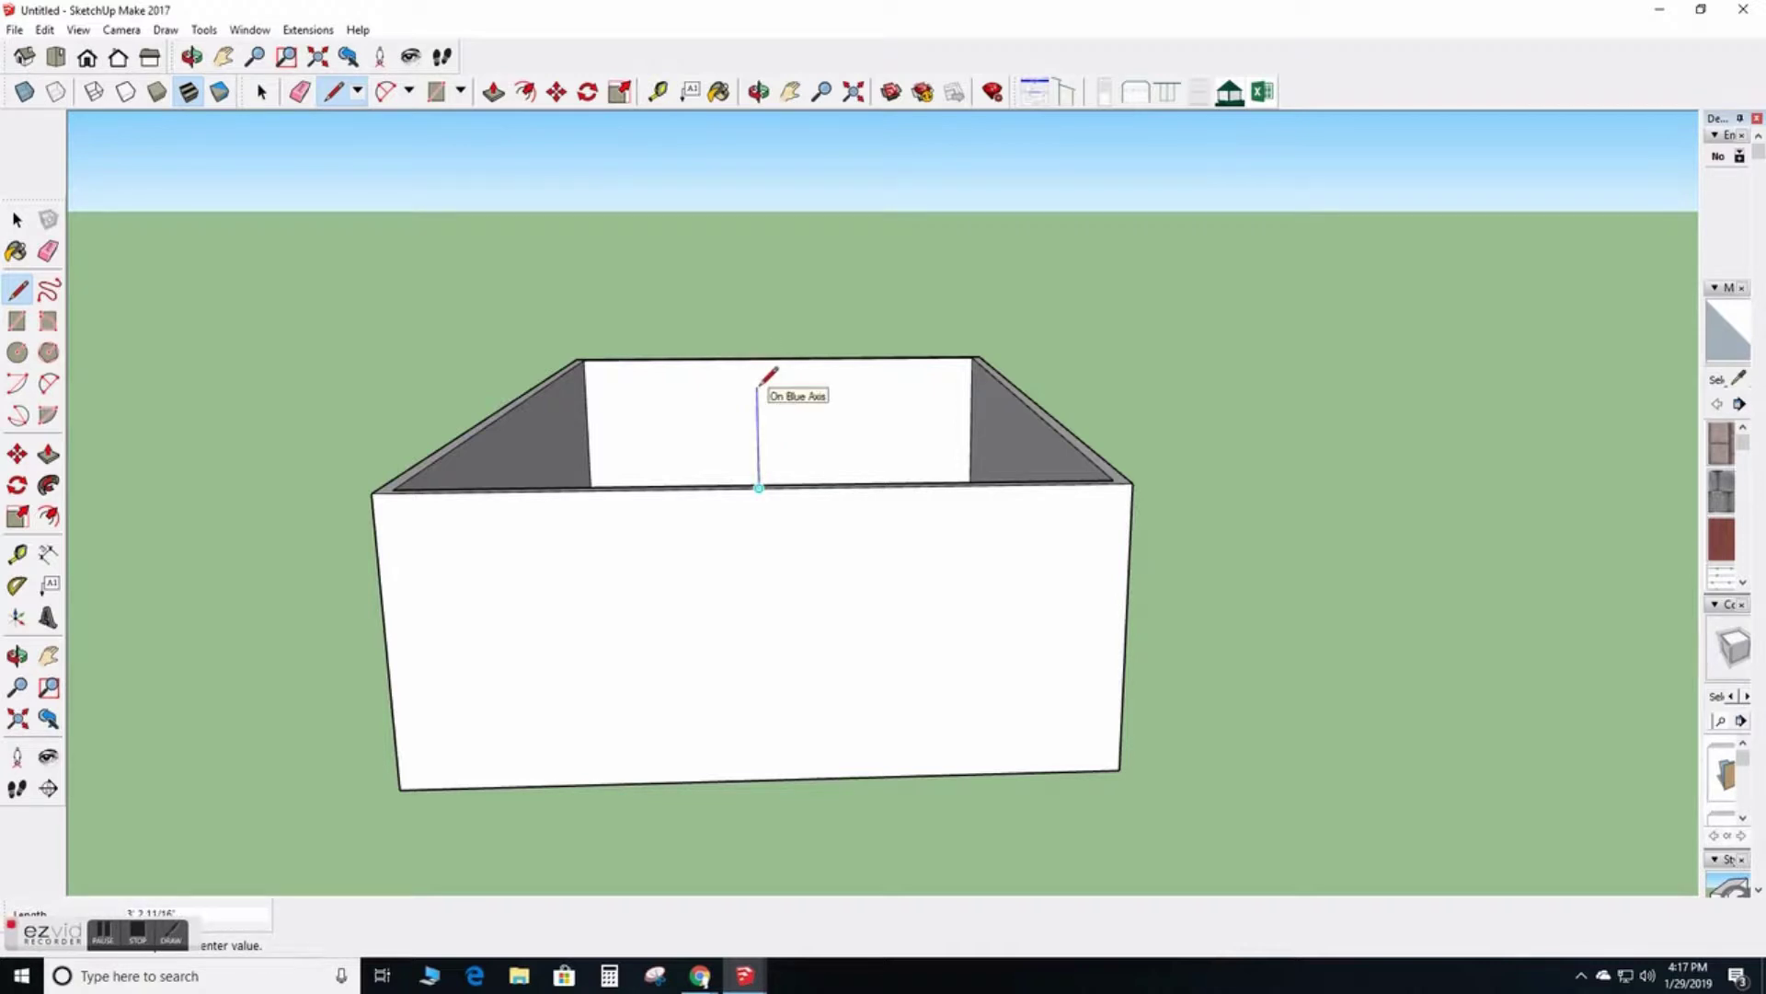
text(3)
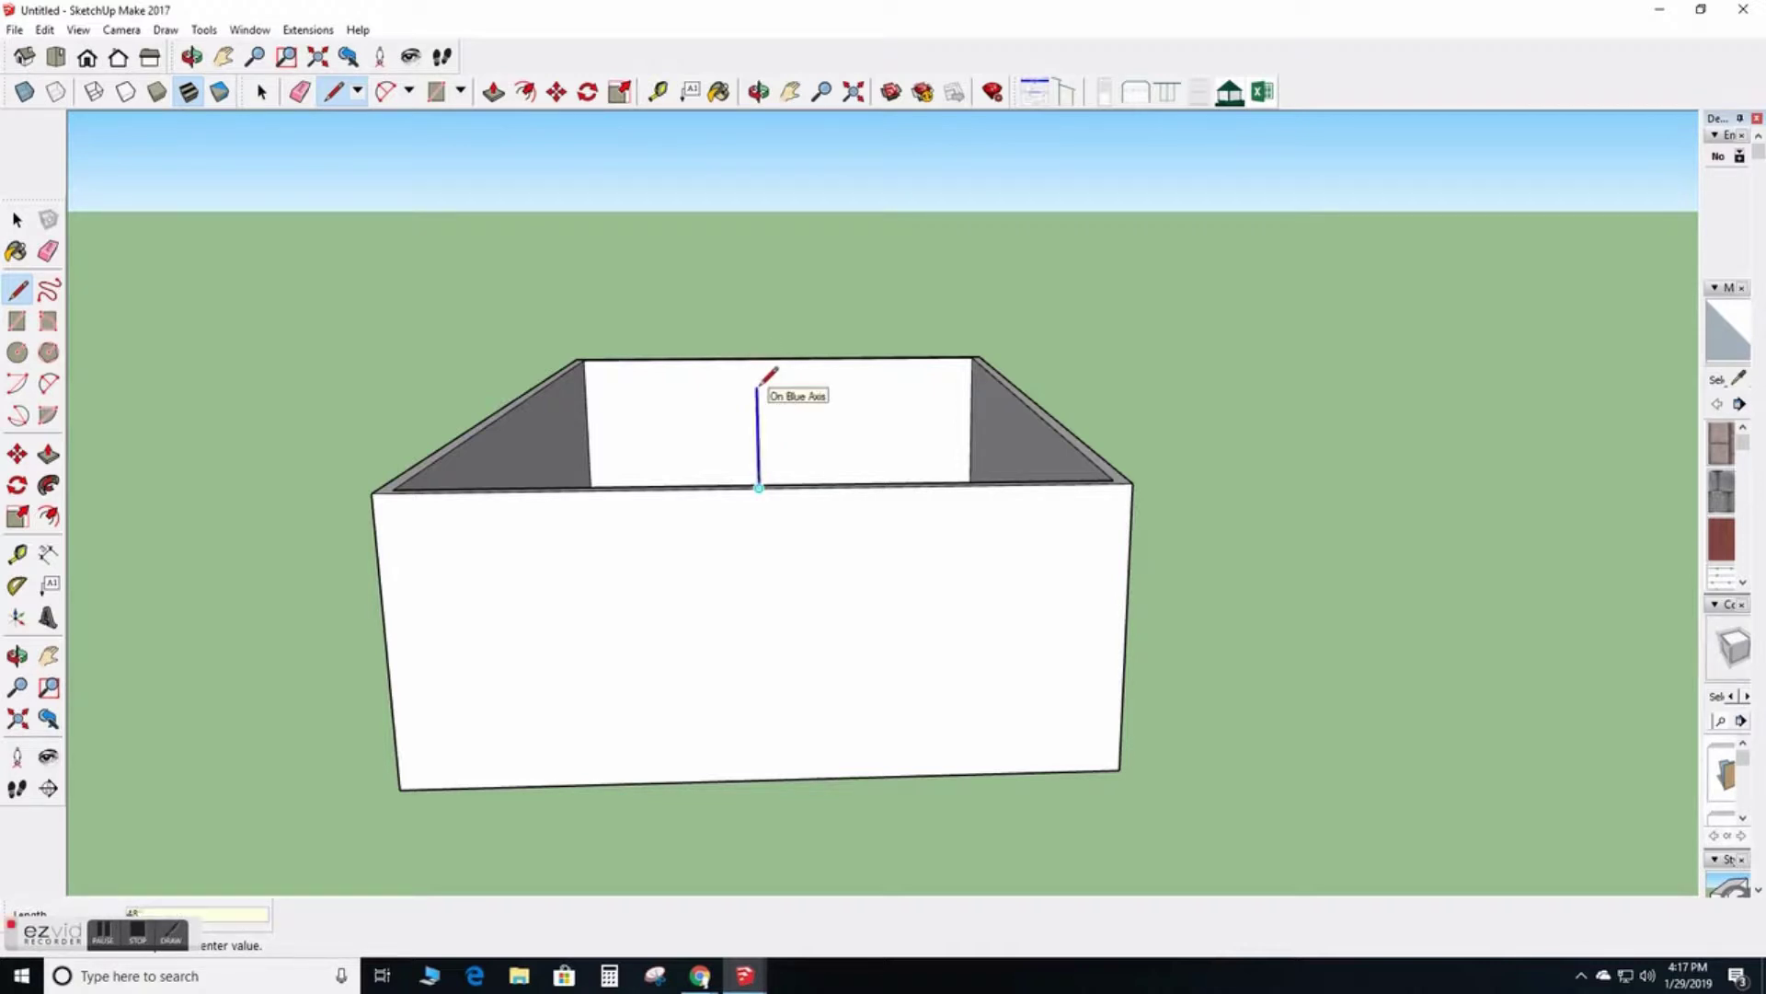
click(756, 362)
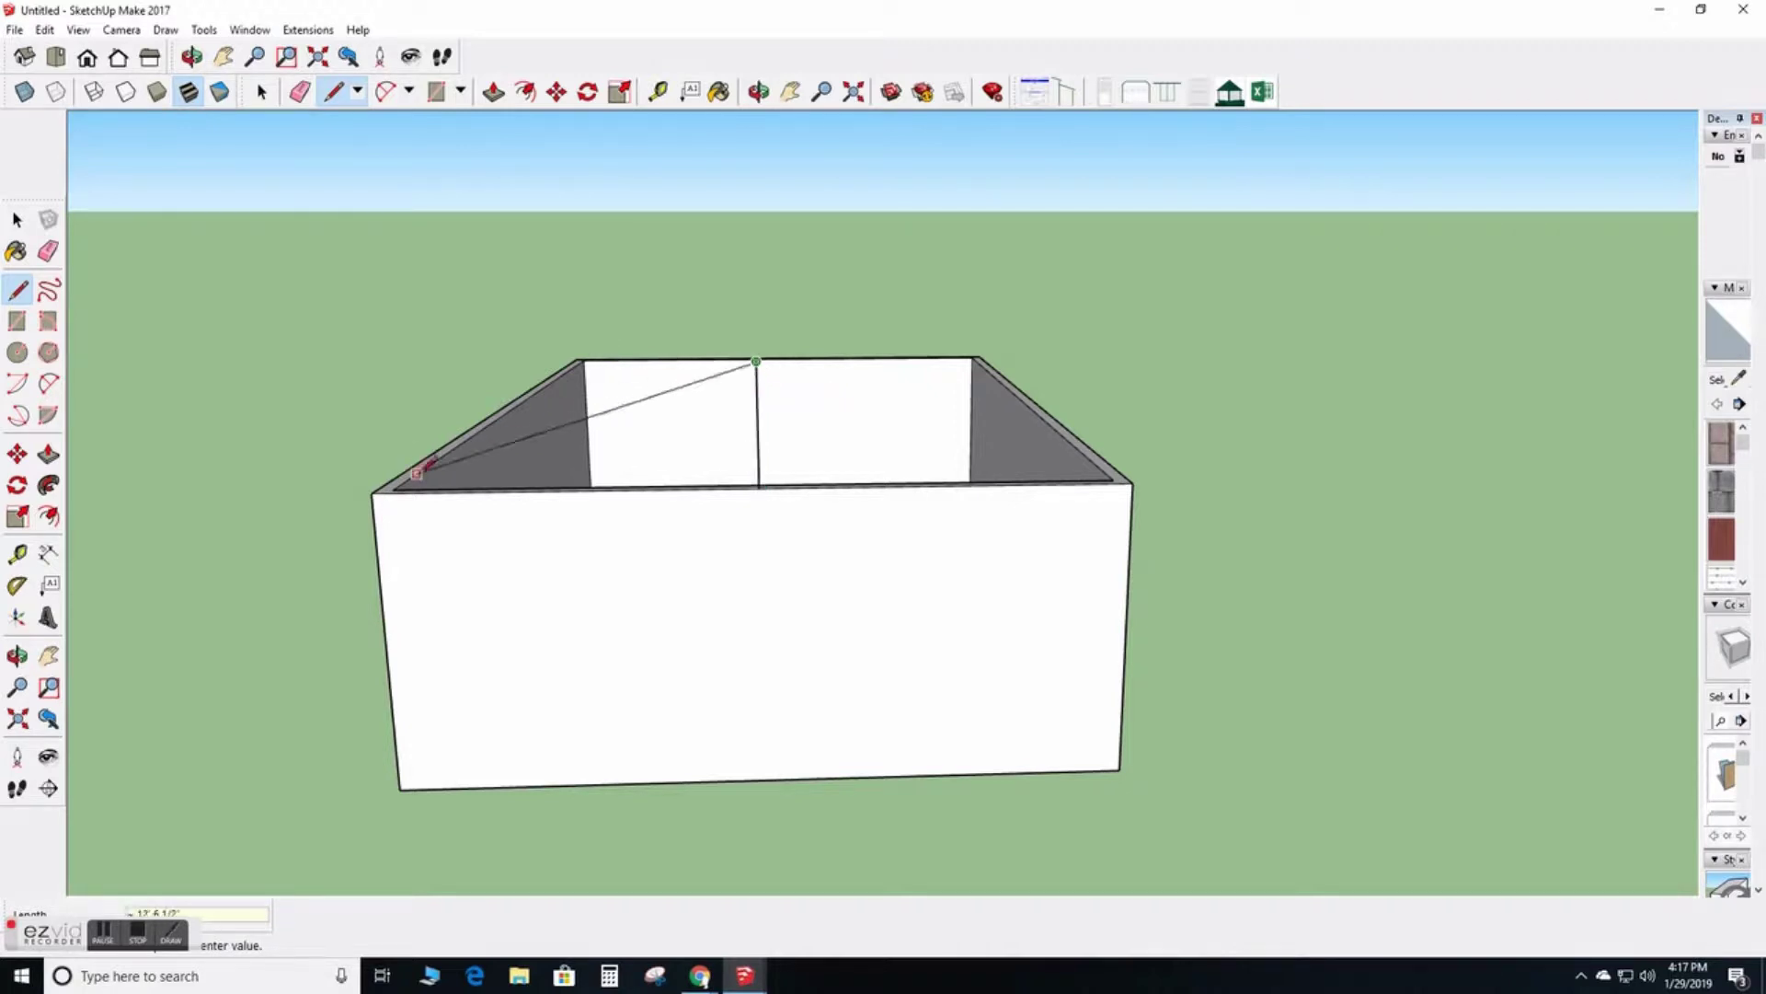
Form the front gable with lines from the peak to both top corners of the wall, and erase the vertical centre line
click(373, 492)
click(756, 361)
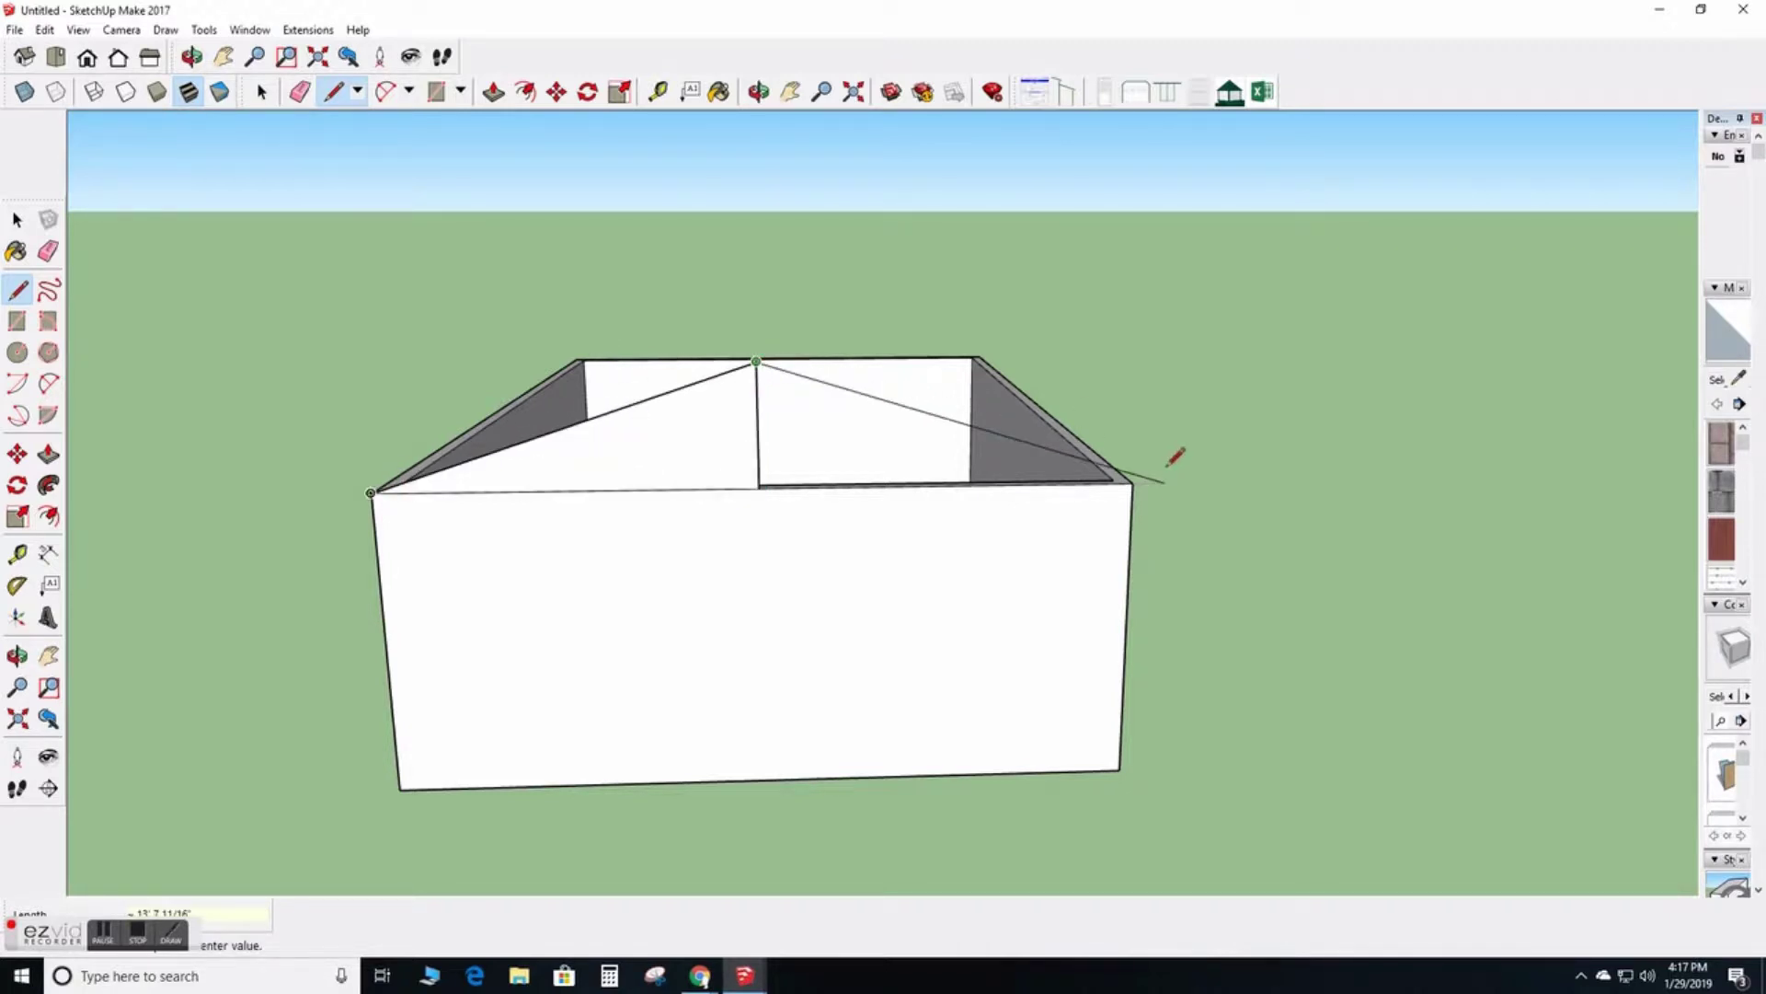
click(1131, 482)
key(e)
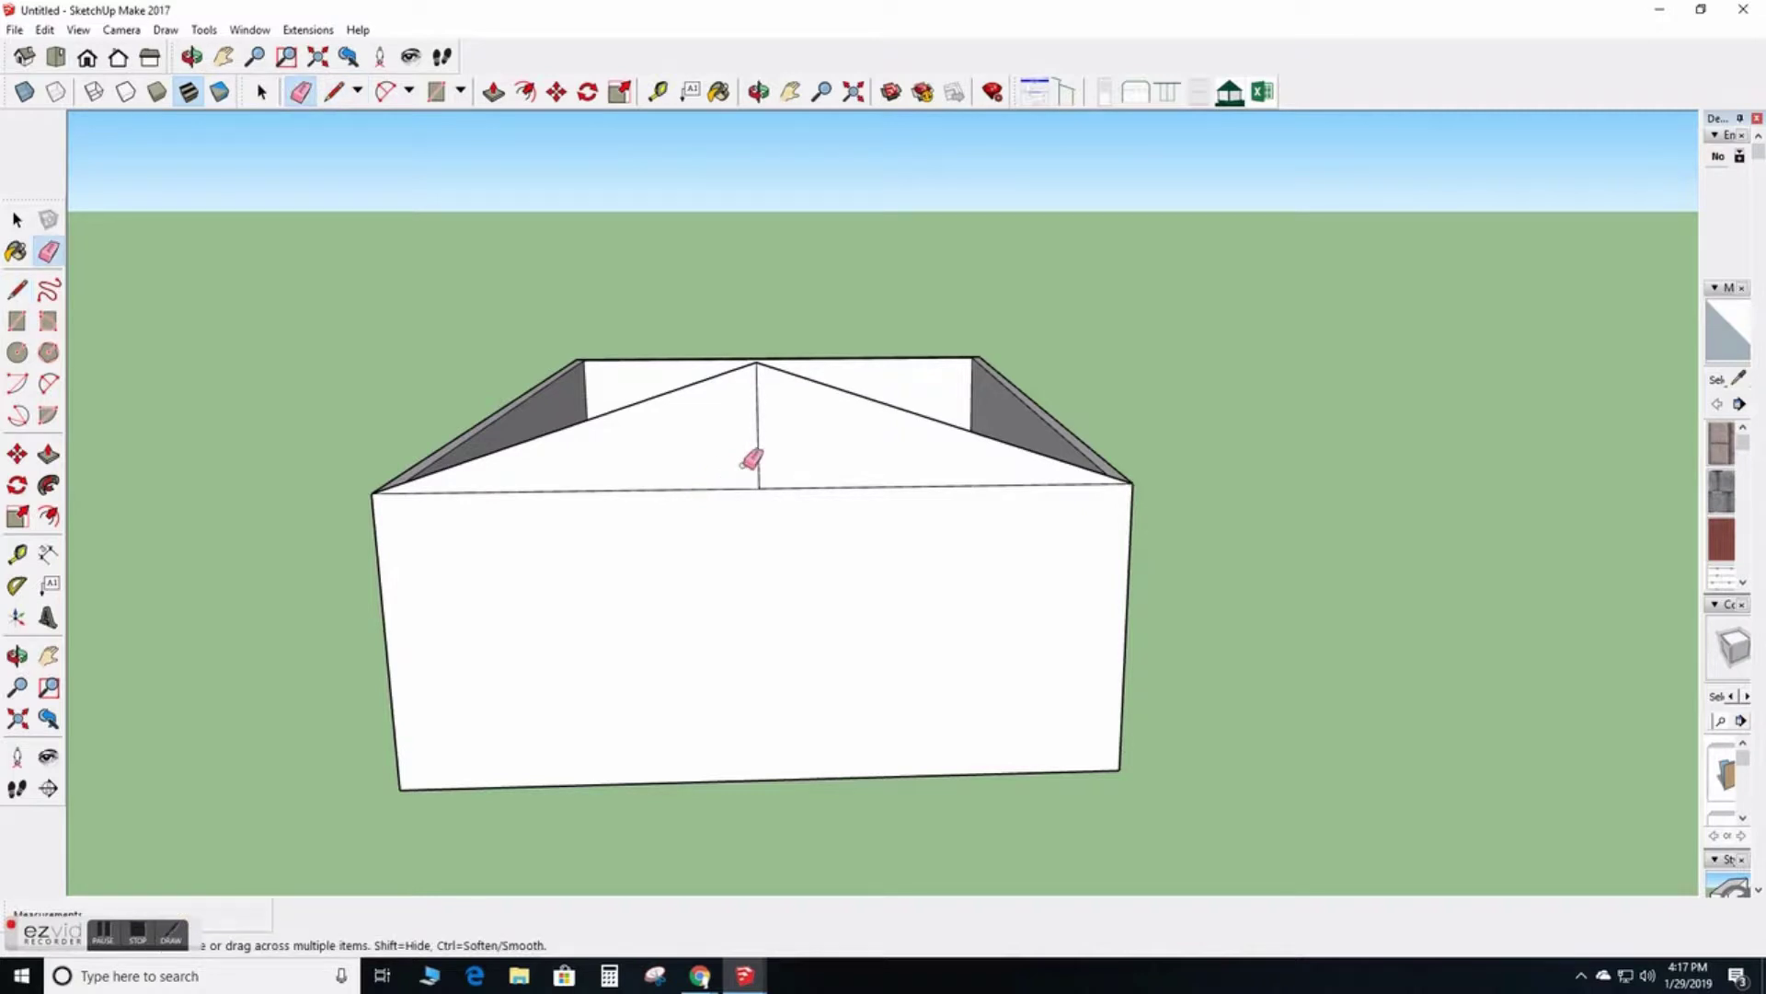
drag(749, 452, 772, 449)
Push/Pull the gable triangle along the building to the opposite end wall's outer face, and erase the seam beneath it
key(p)
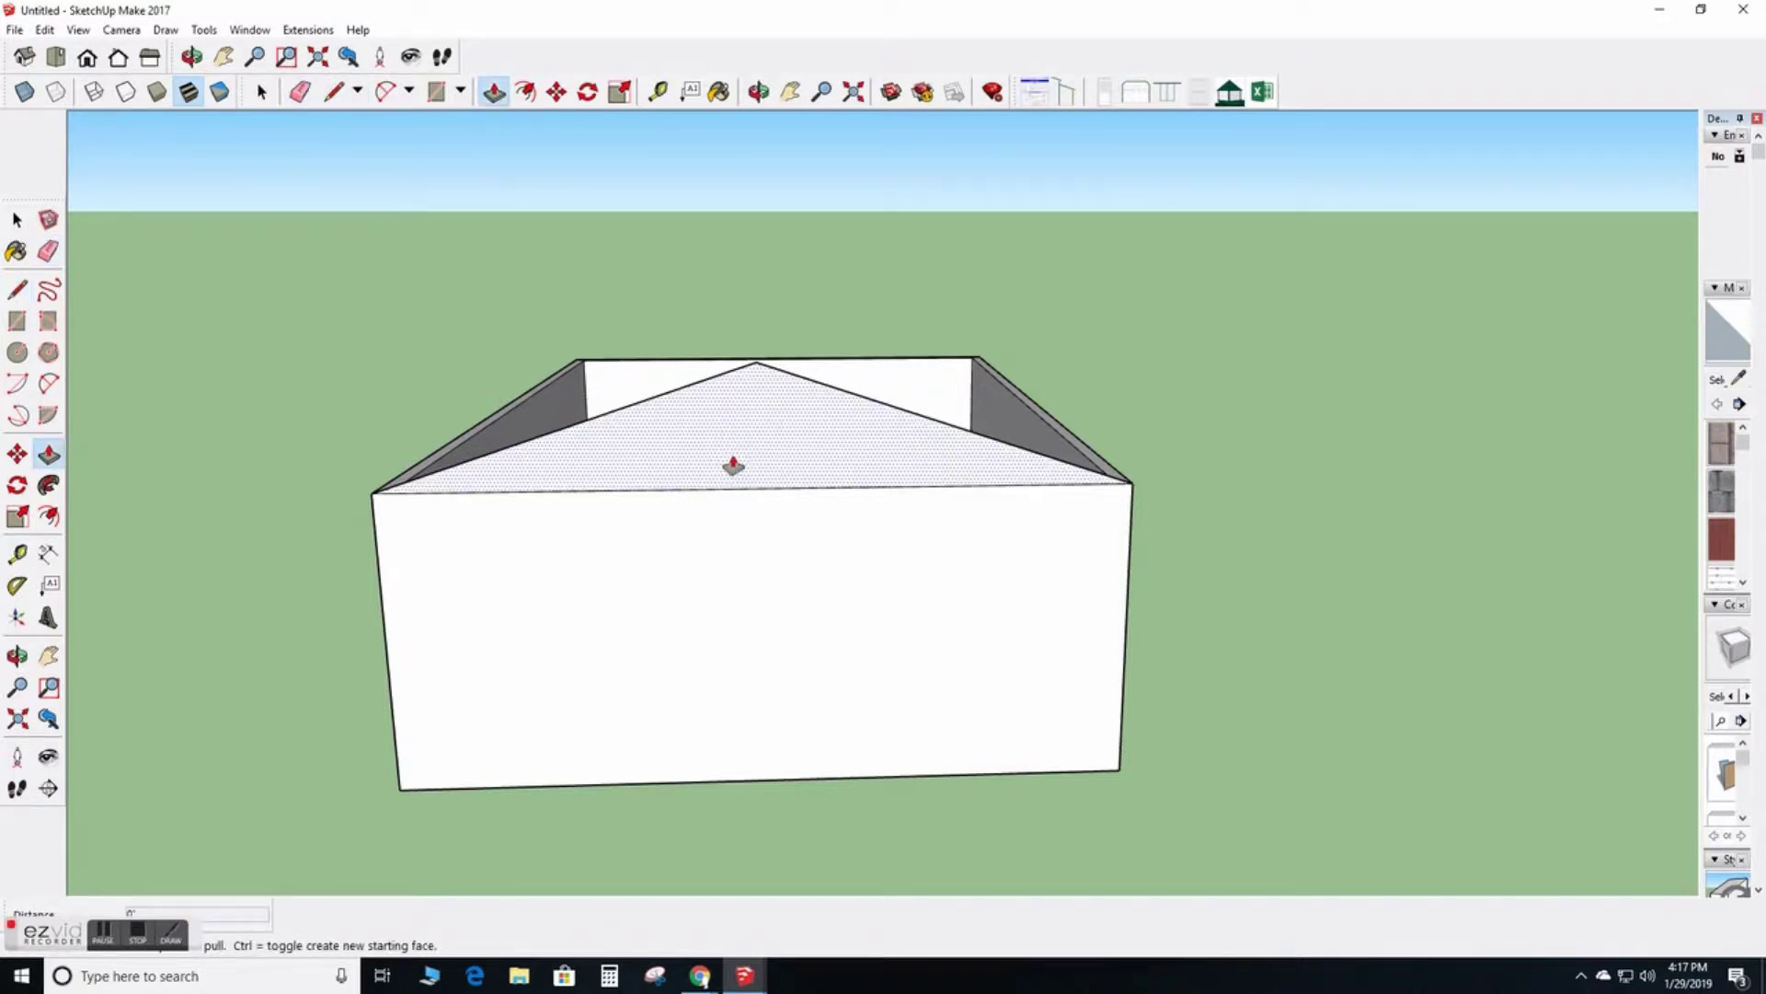
click(738, 468)
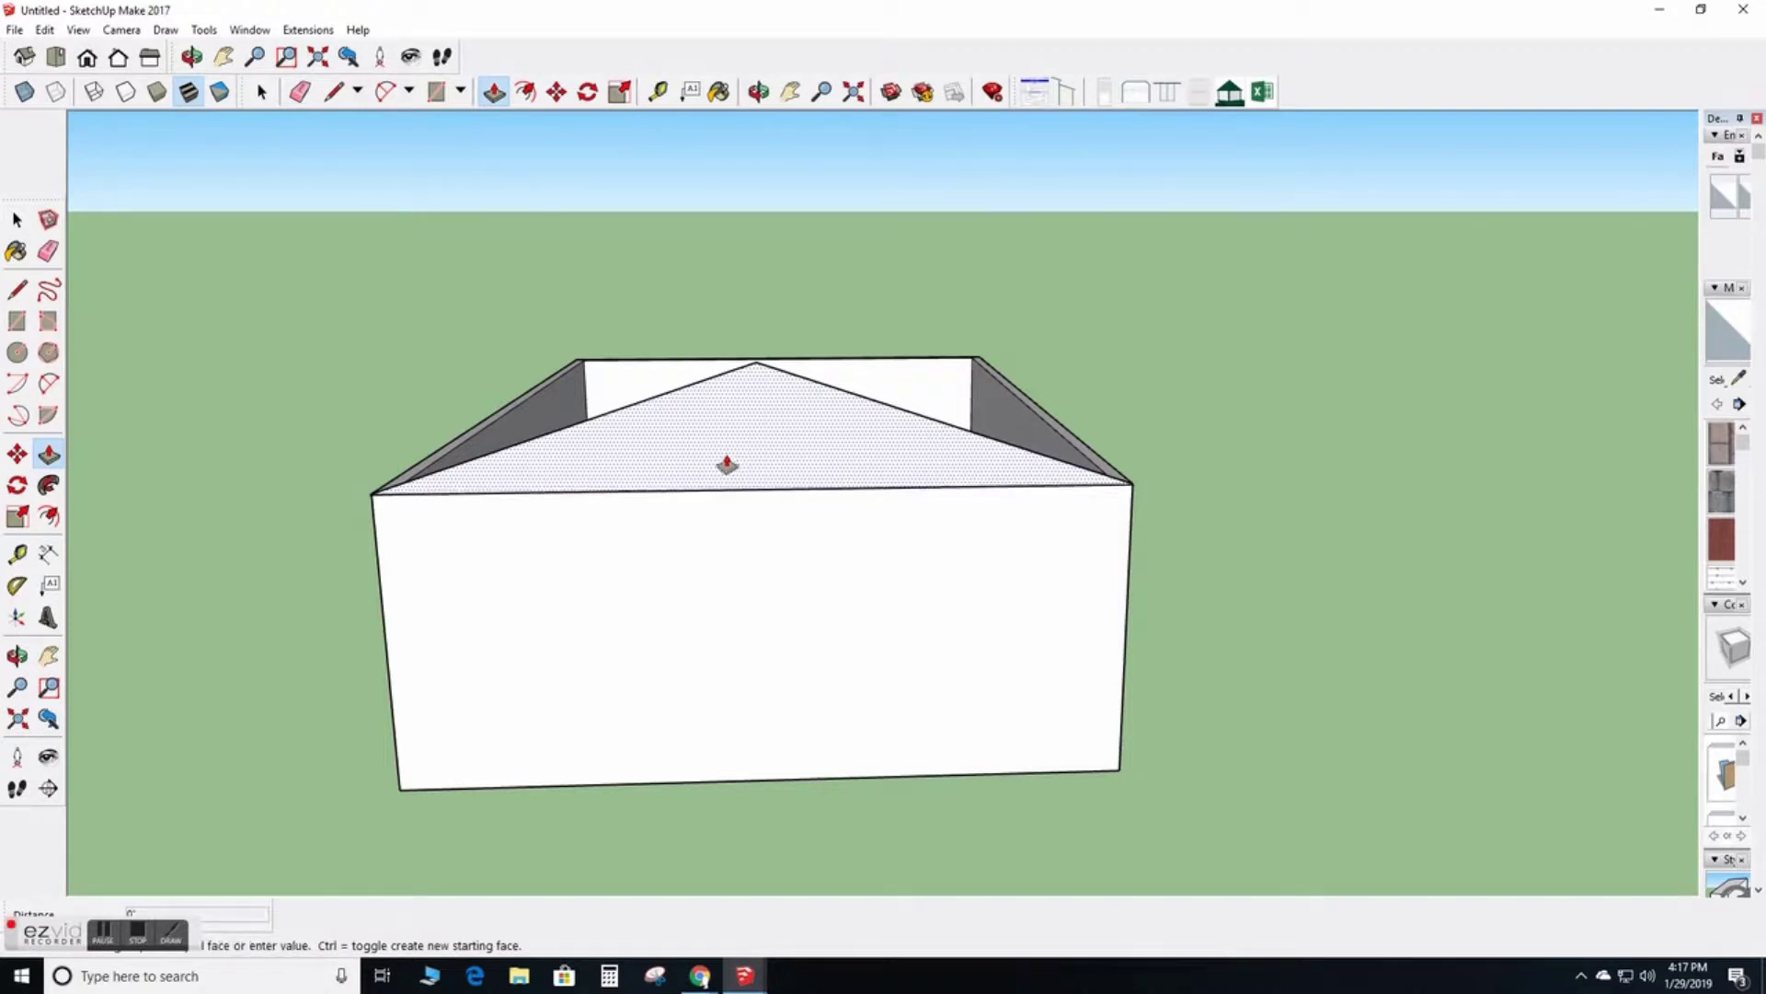
middle_drag(592, 362, 1564, 391)
scroll(611, 768, down, 3)
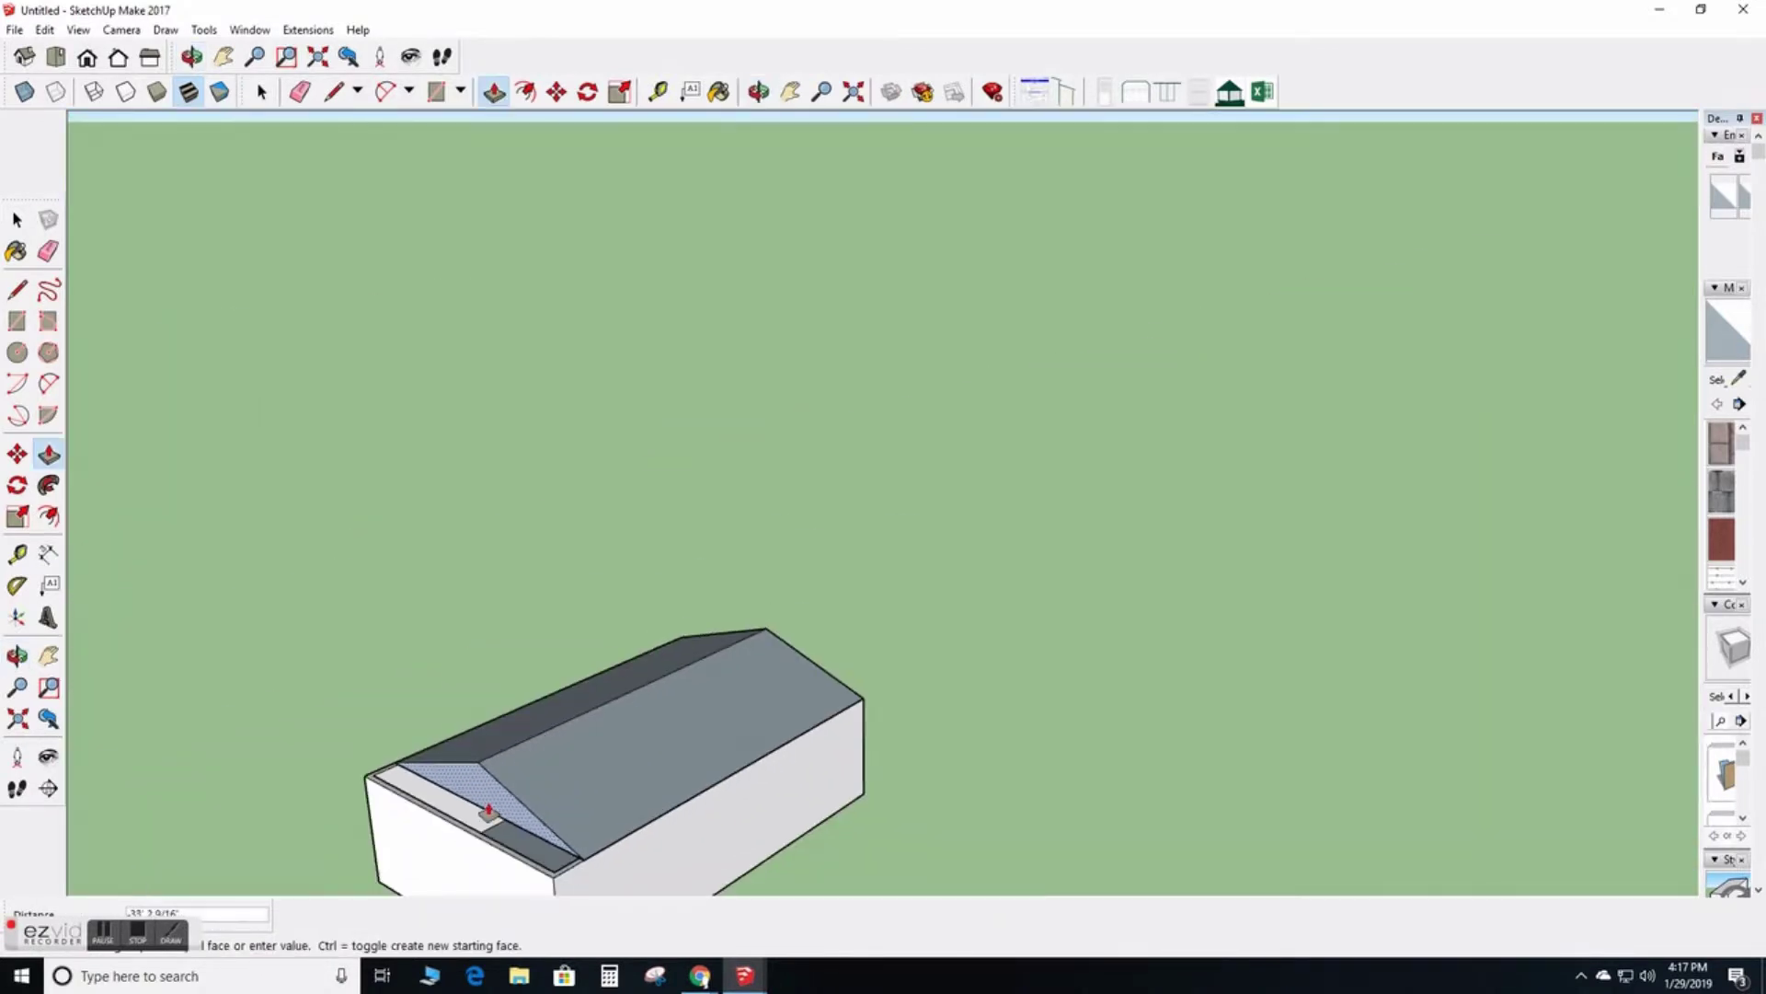
middle_drag(489, 815, 423, 628)
scroll(464, 809, up, 3)
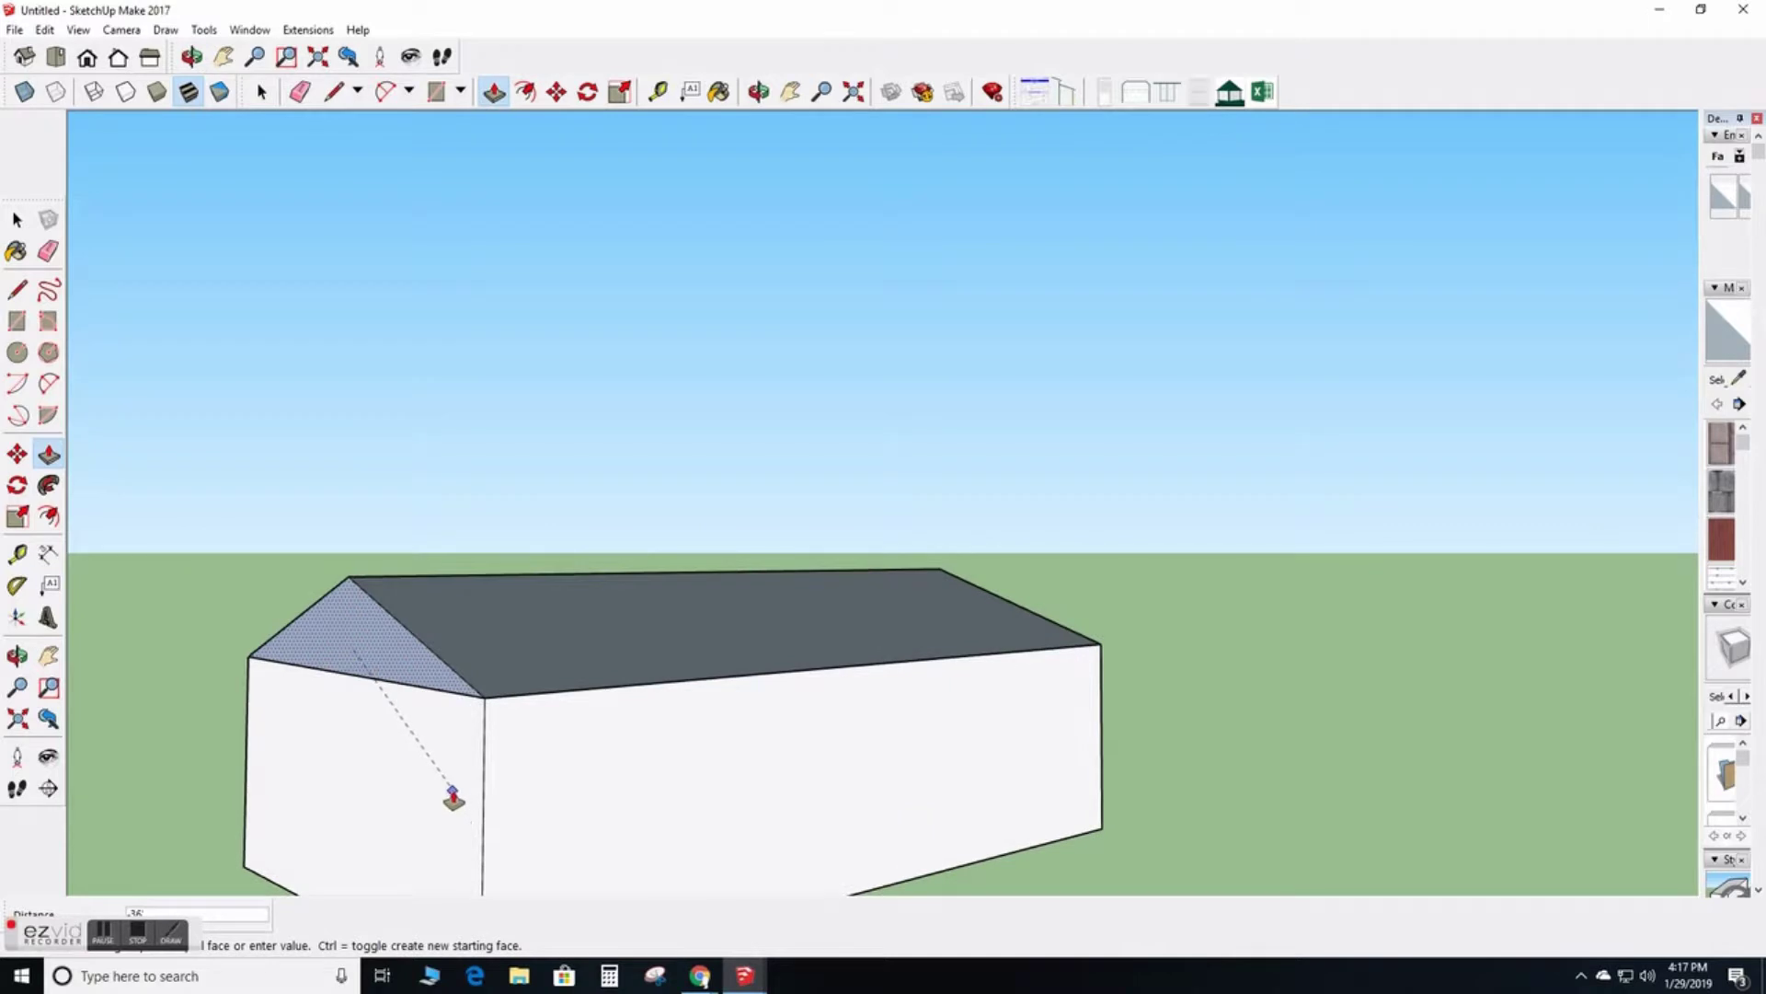
click(438, 781)
key(e)
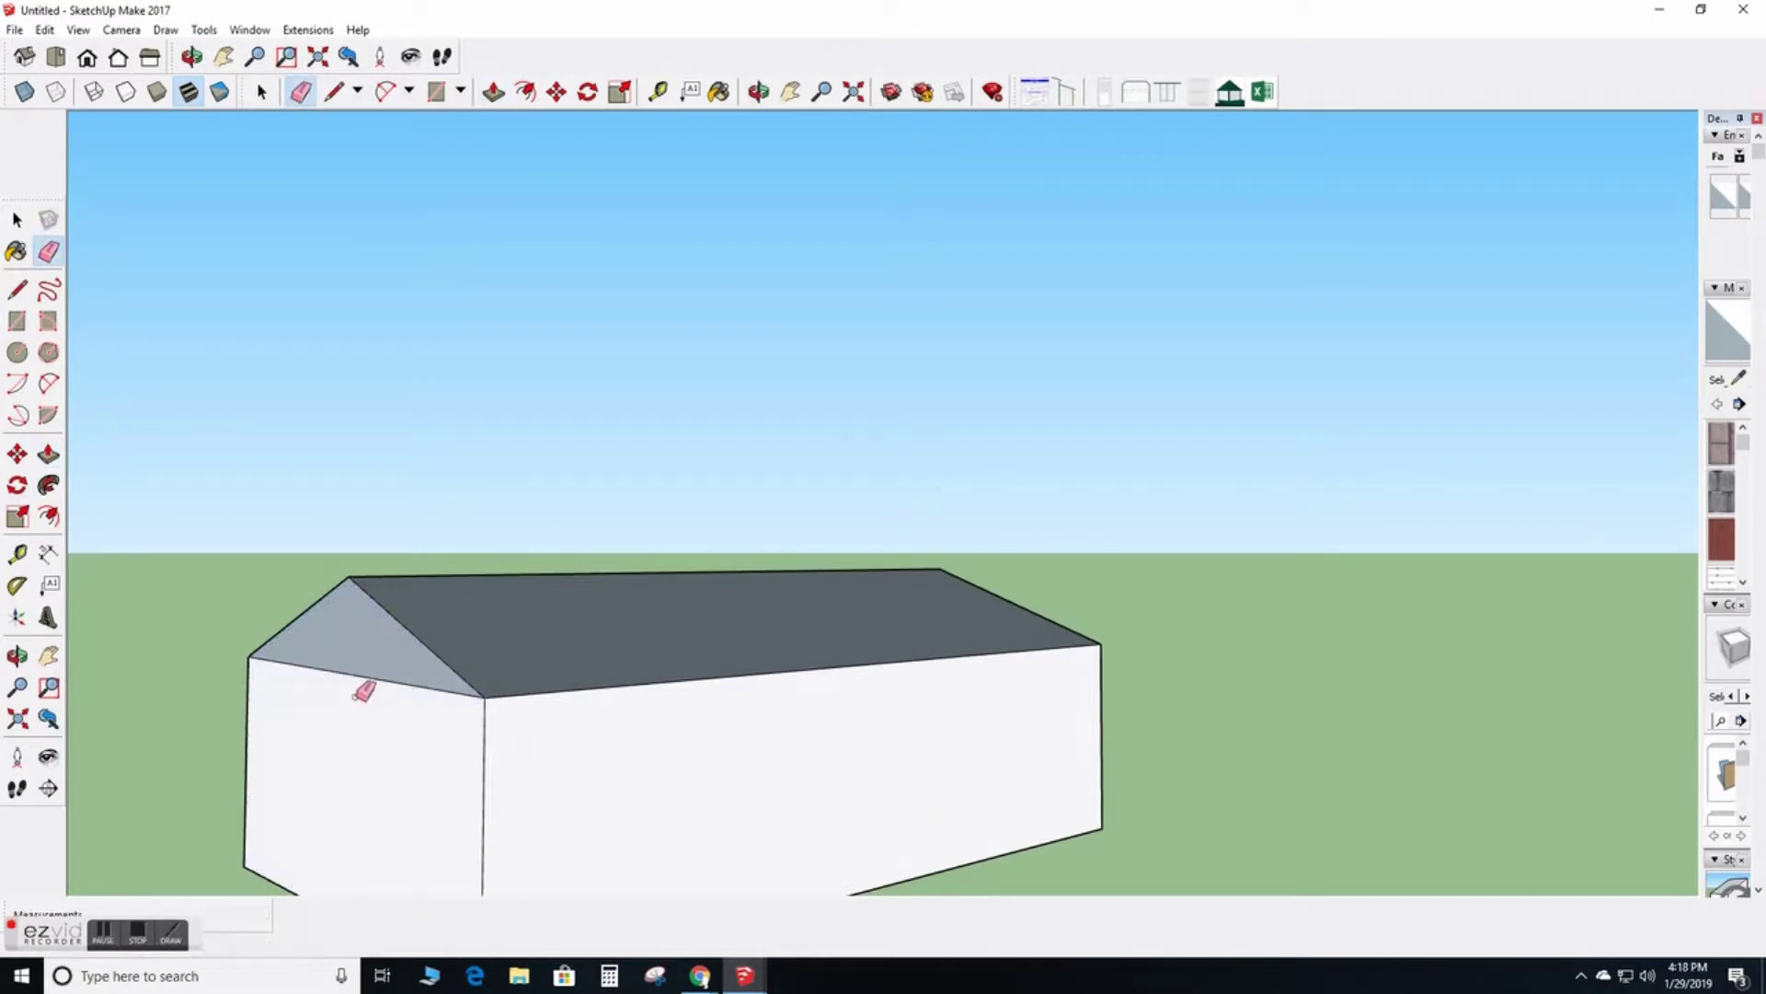
drag(359, 690, 368, 650)
Close the open gable end with a vertical line from the roof peak to the wall's top edge, and erase that line and the seam
mouse_move(874, 666)
middle_down()
mouse_move(615, 801)
mouse_move(402, 713)
middle_up()
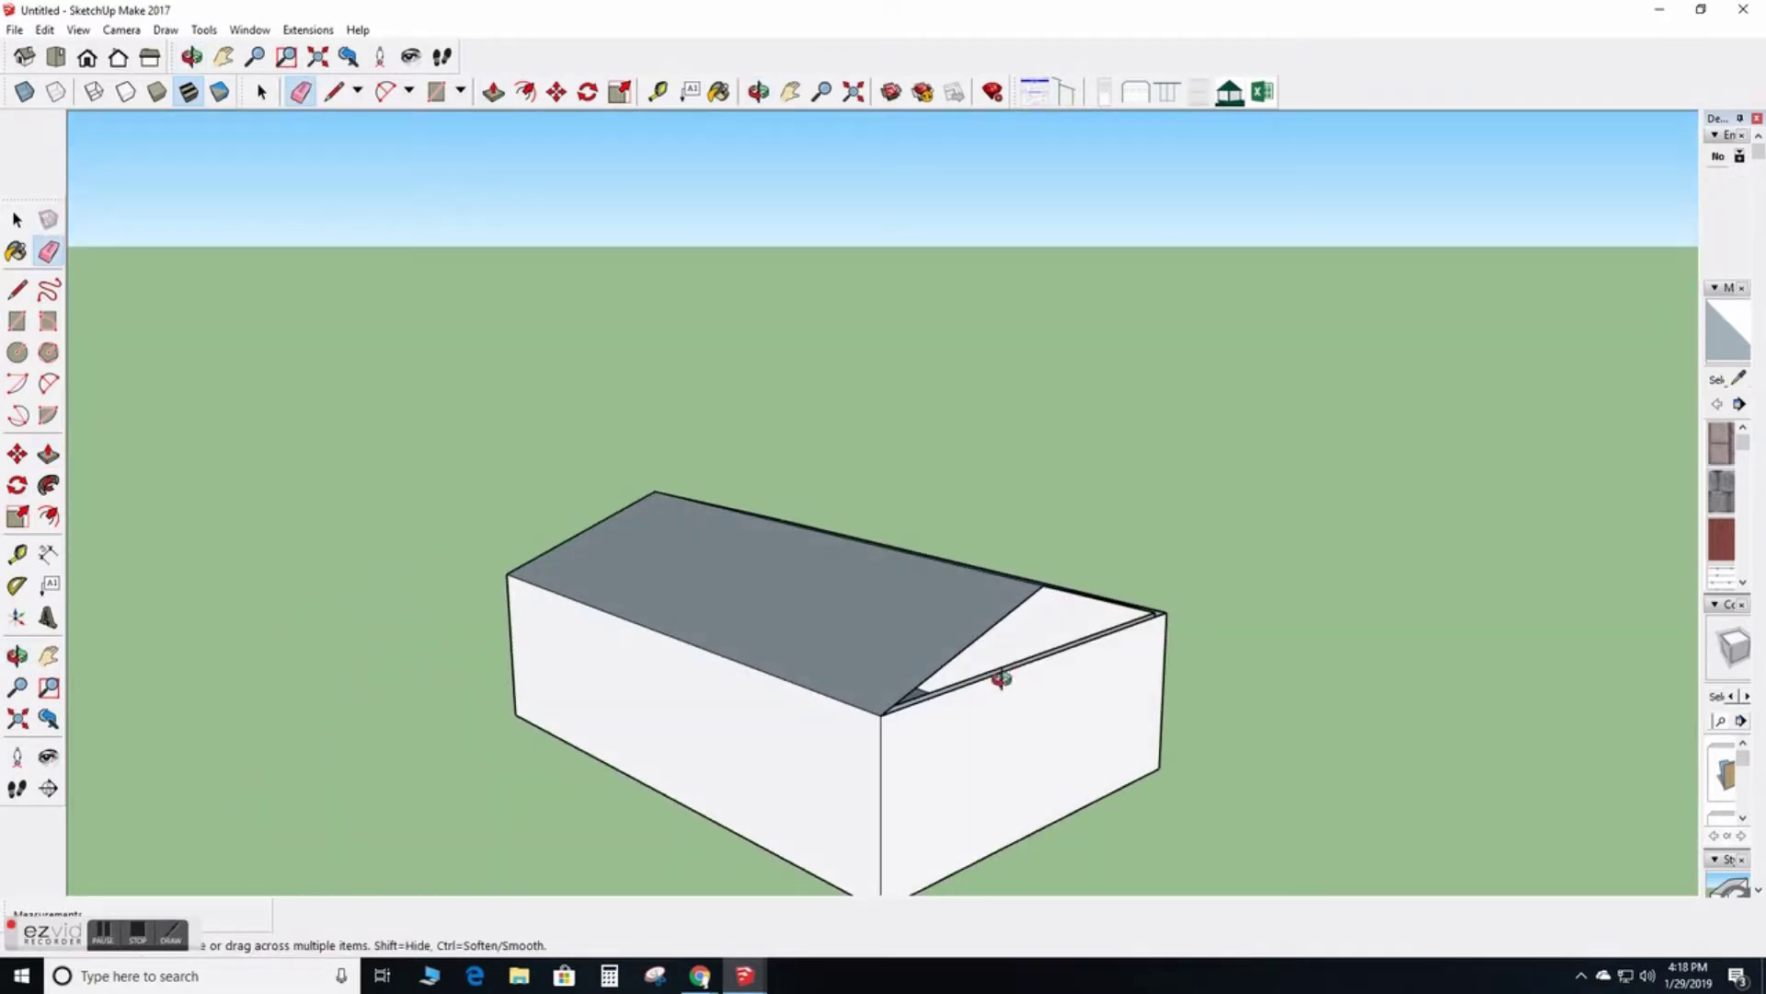
middle_drag(1002, 679, 832, 615)
scroll(837, 598, up, 5)
scroll(908, 645, down, 3)
middle_drag(904, 758, 905, 693)
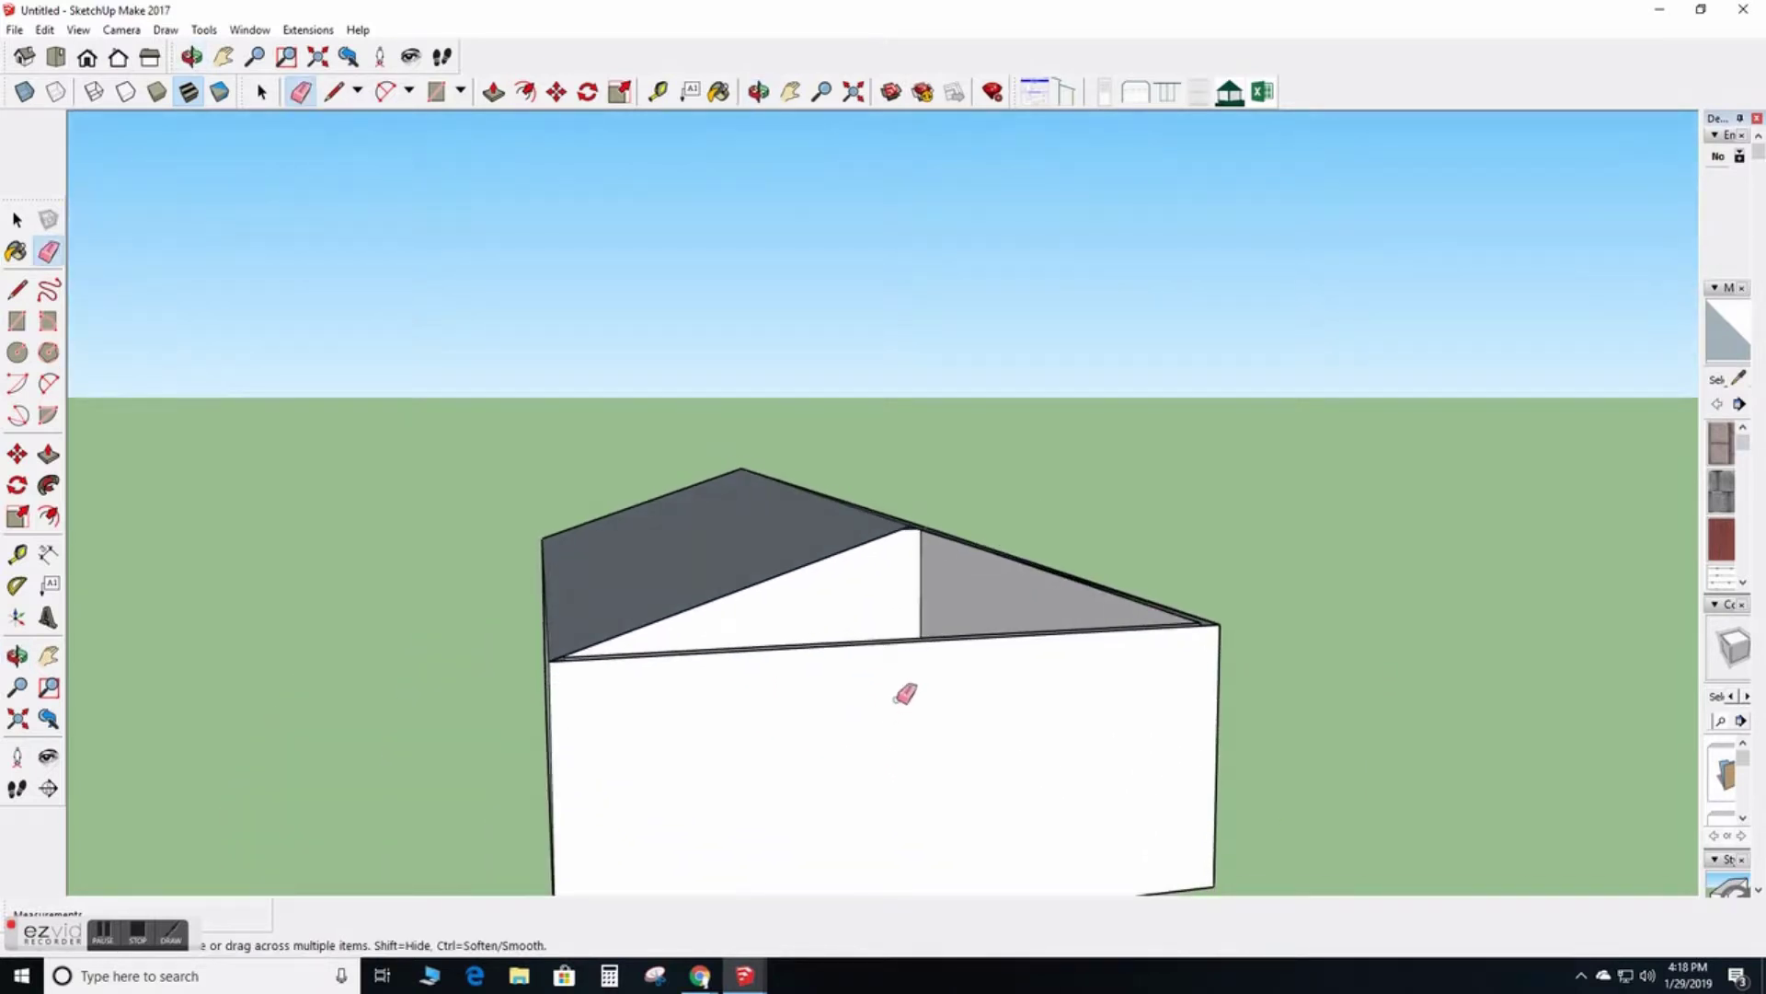
key(l)
click(911, 527)
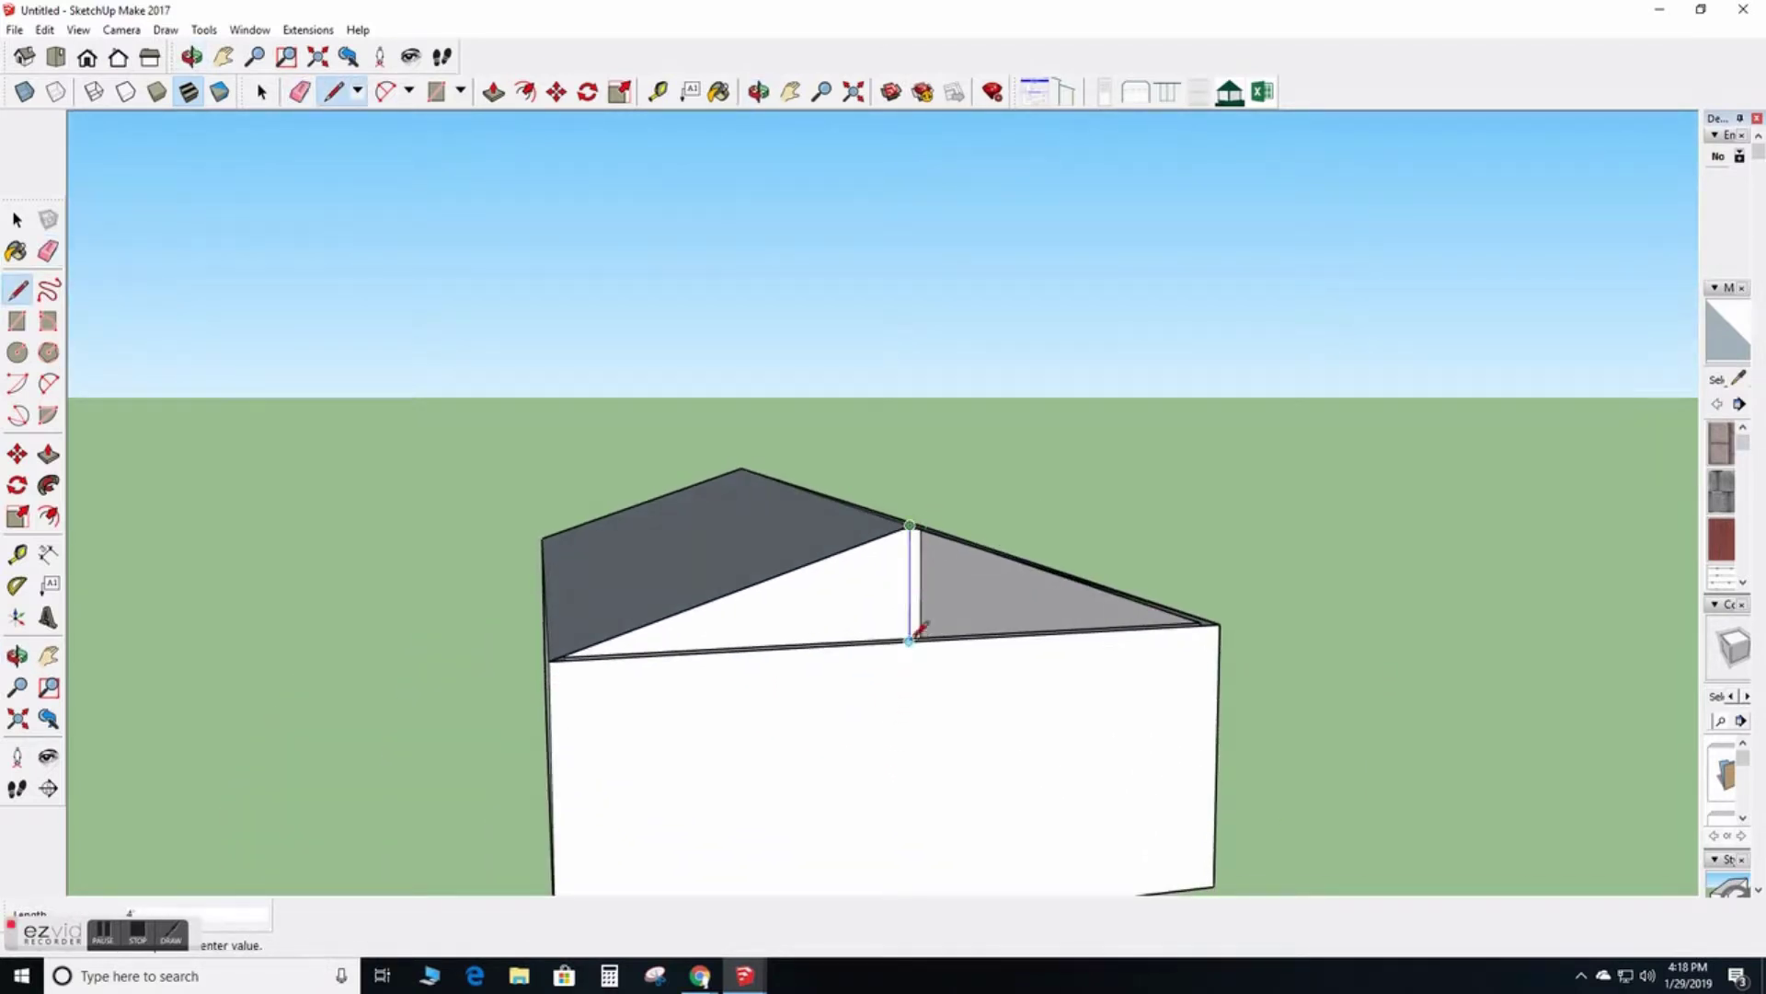
click(910, 641)
key(e)
drag(893, 647, 927, 664)
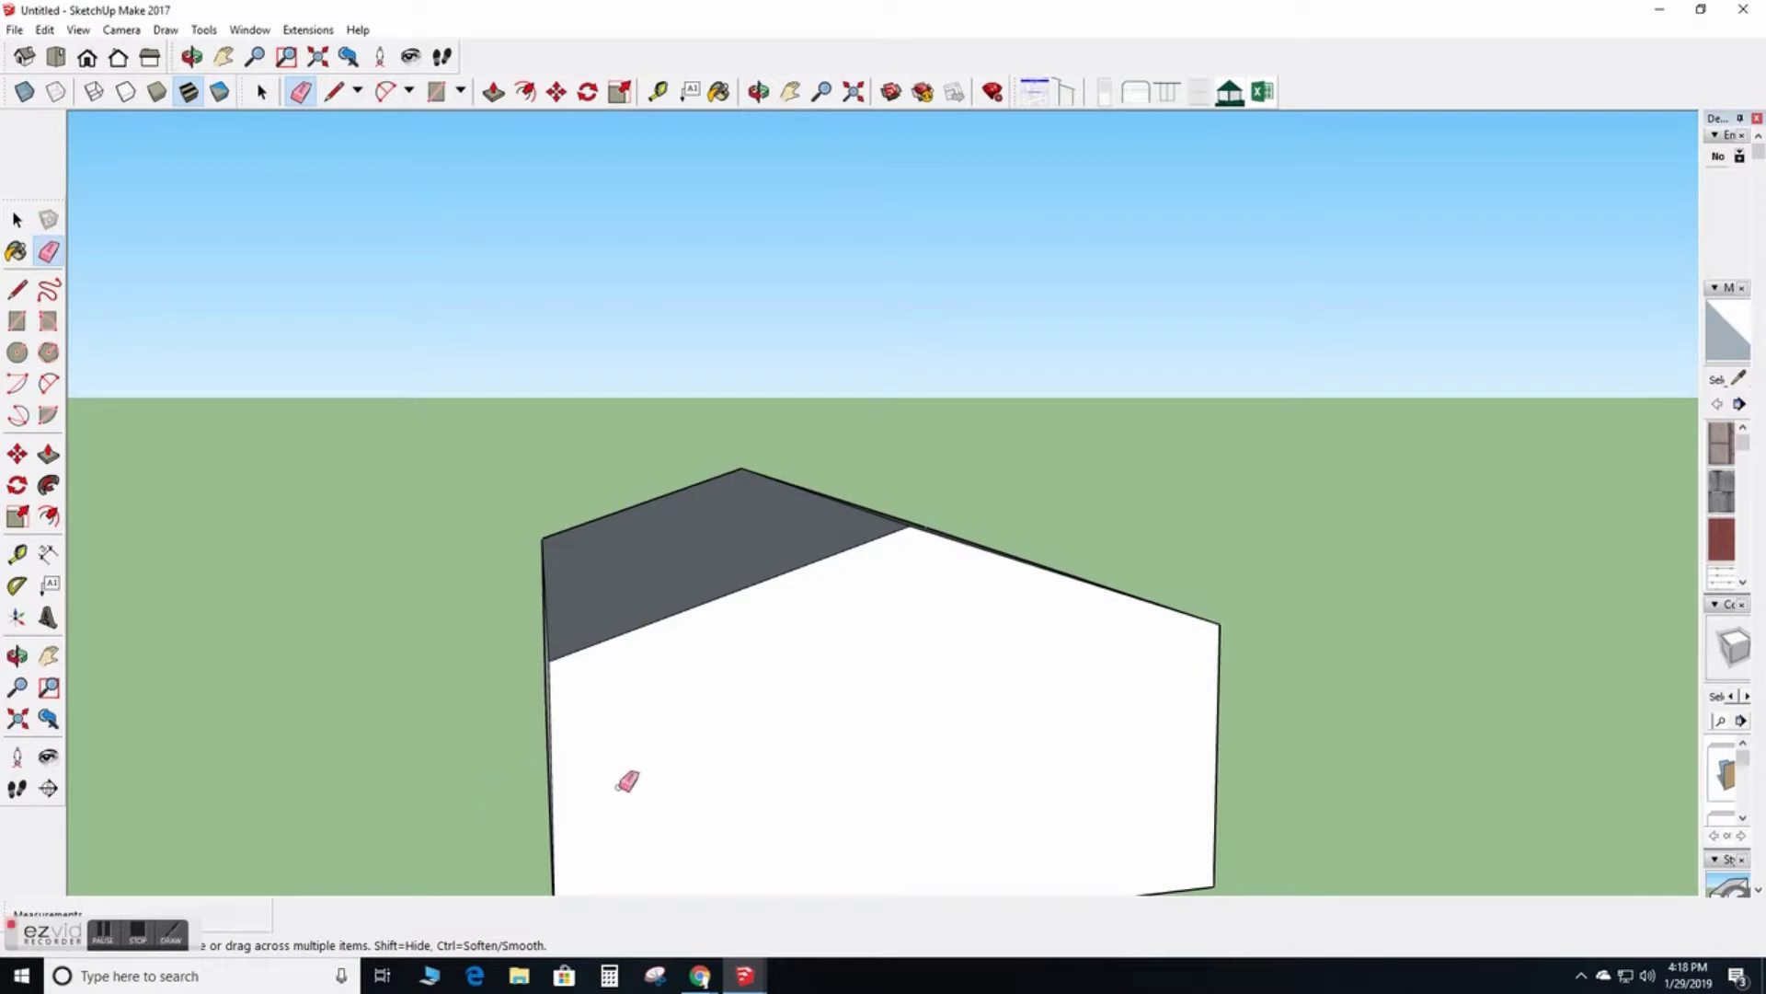
Push/Pull both roof slopes outward by 6" to give the roof its thickness
middle_drag(824, 667, 1090, 697)
scroll(962, 707, down, 2)
middle_drag(721, 678, 1417, 743)
mouse_move(672, 602)
middle_down()
mouse_move(874, 662)
mouse_move(1013, 661)
middle_up()
scroll(1023, 655, up, 2)
scroll(921, 700, up, 2)
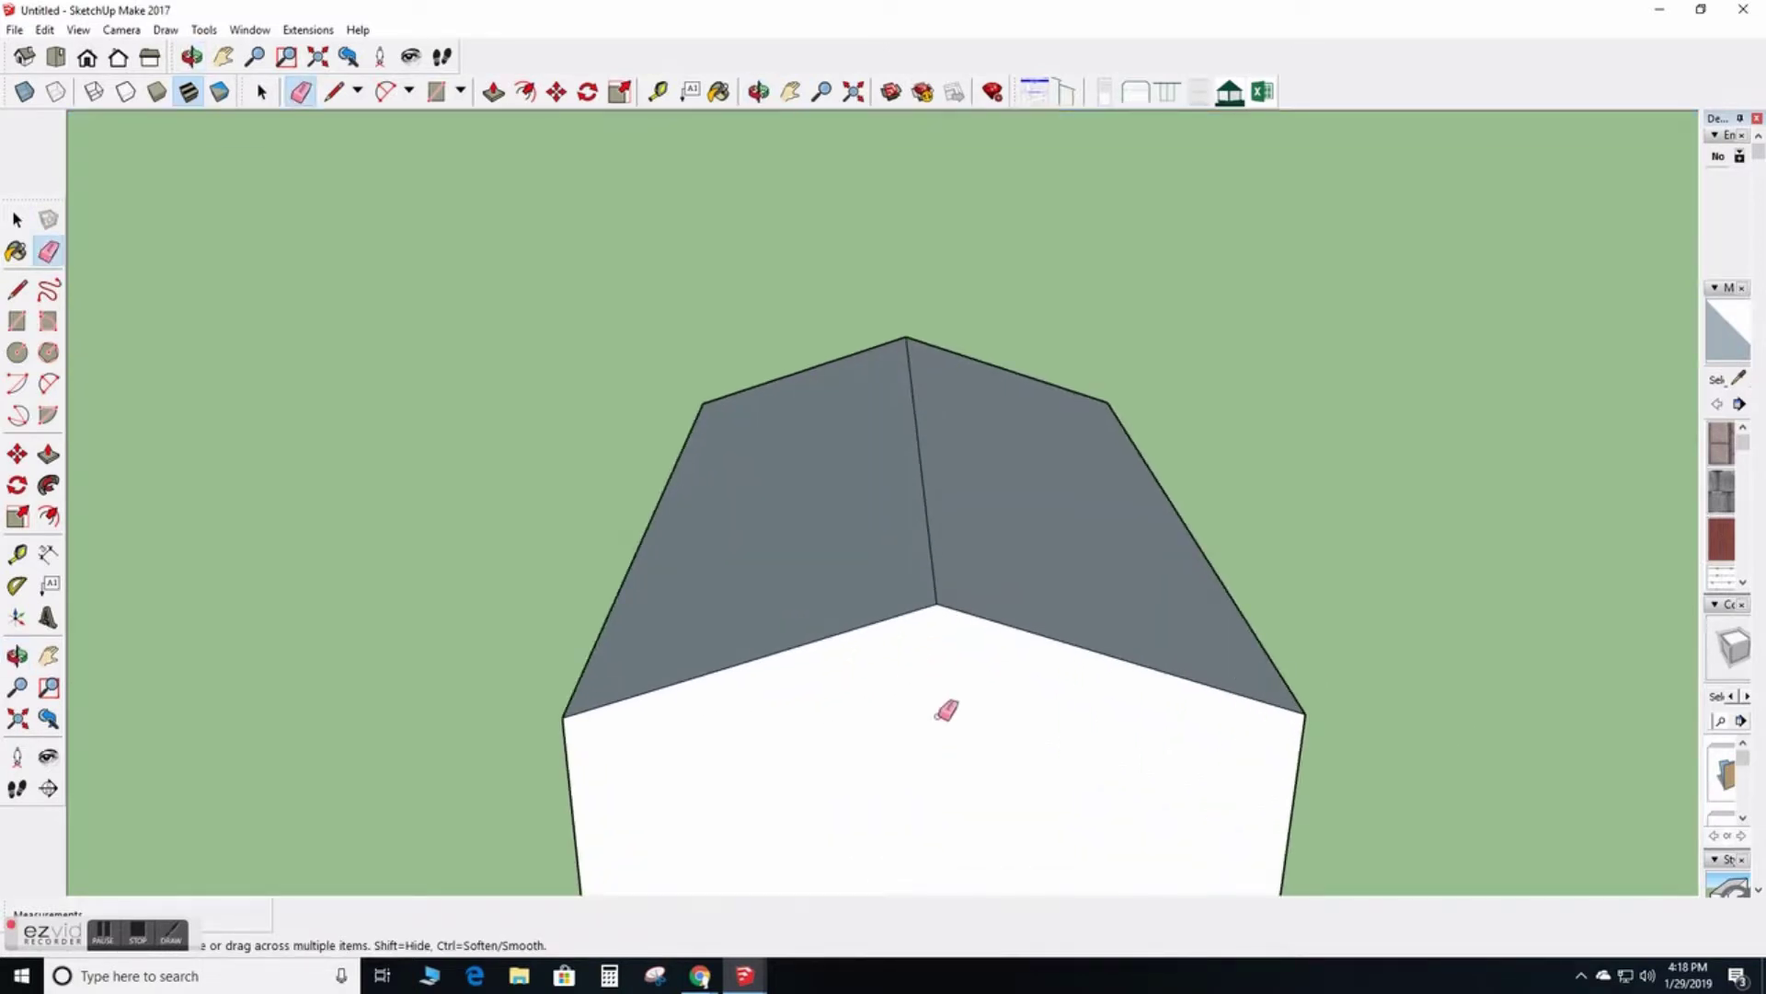
key(p)
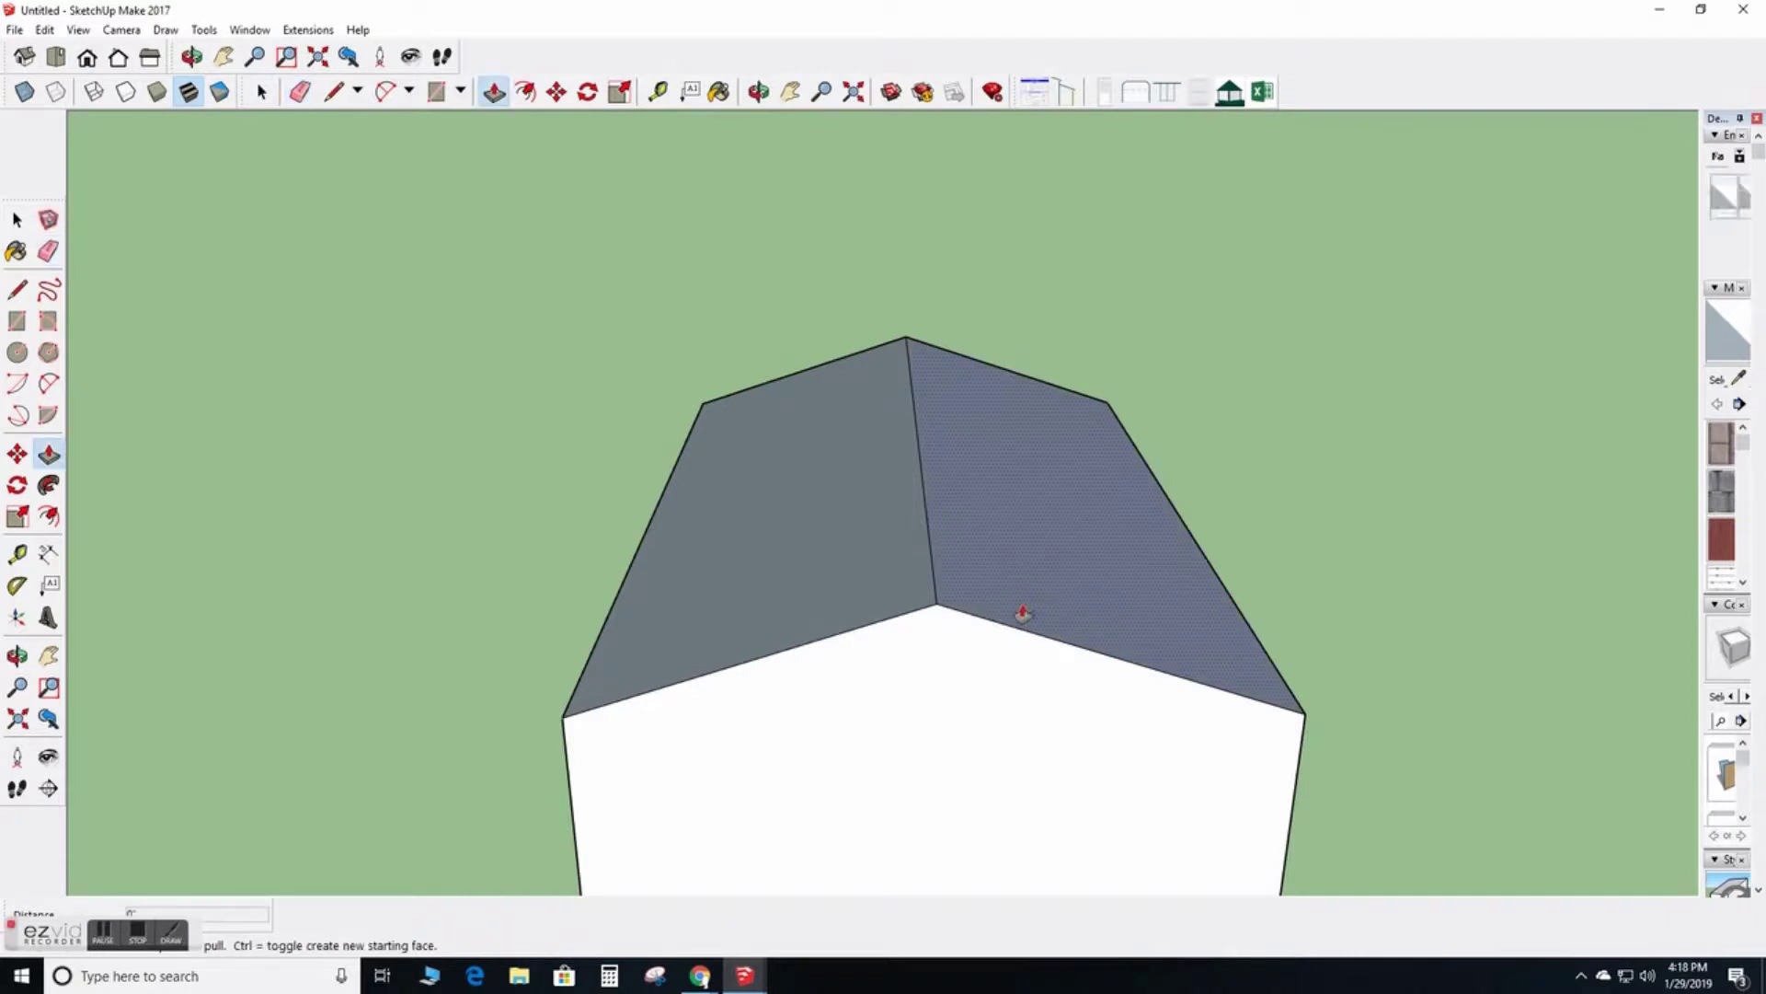
click(1022, 614)
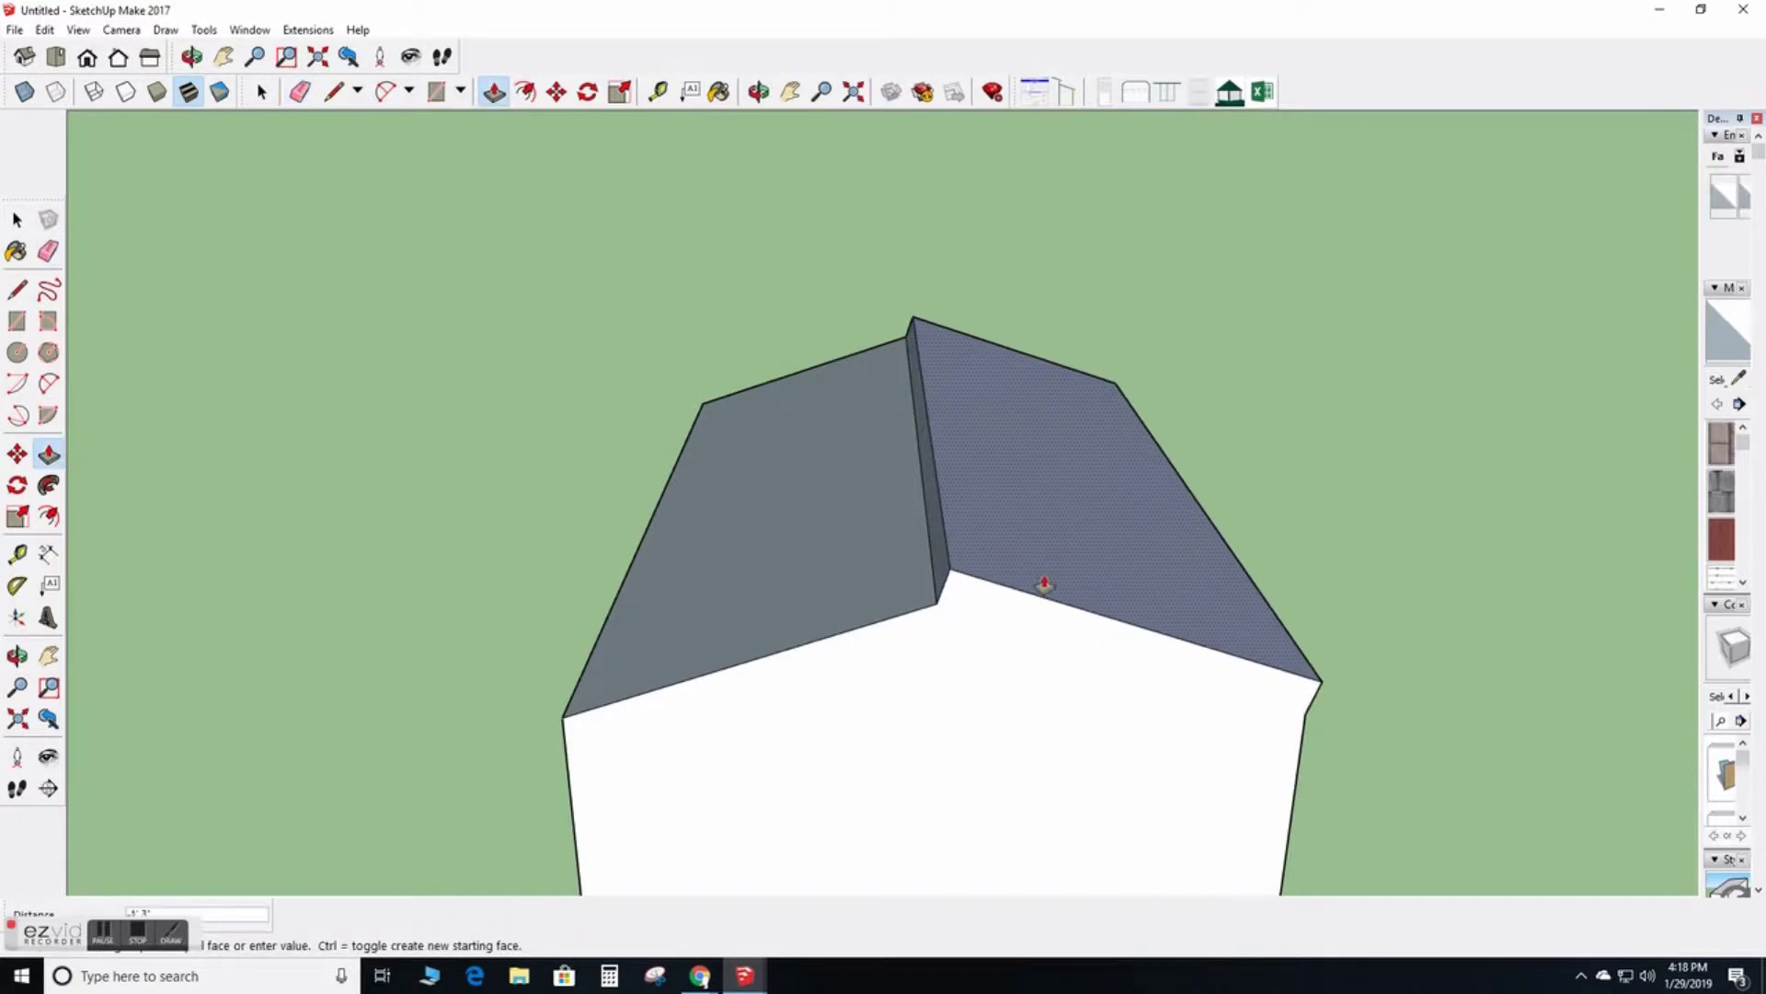
click(1043, 584)
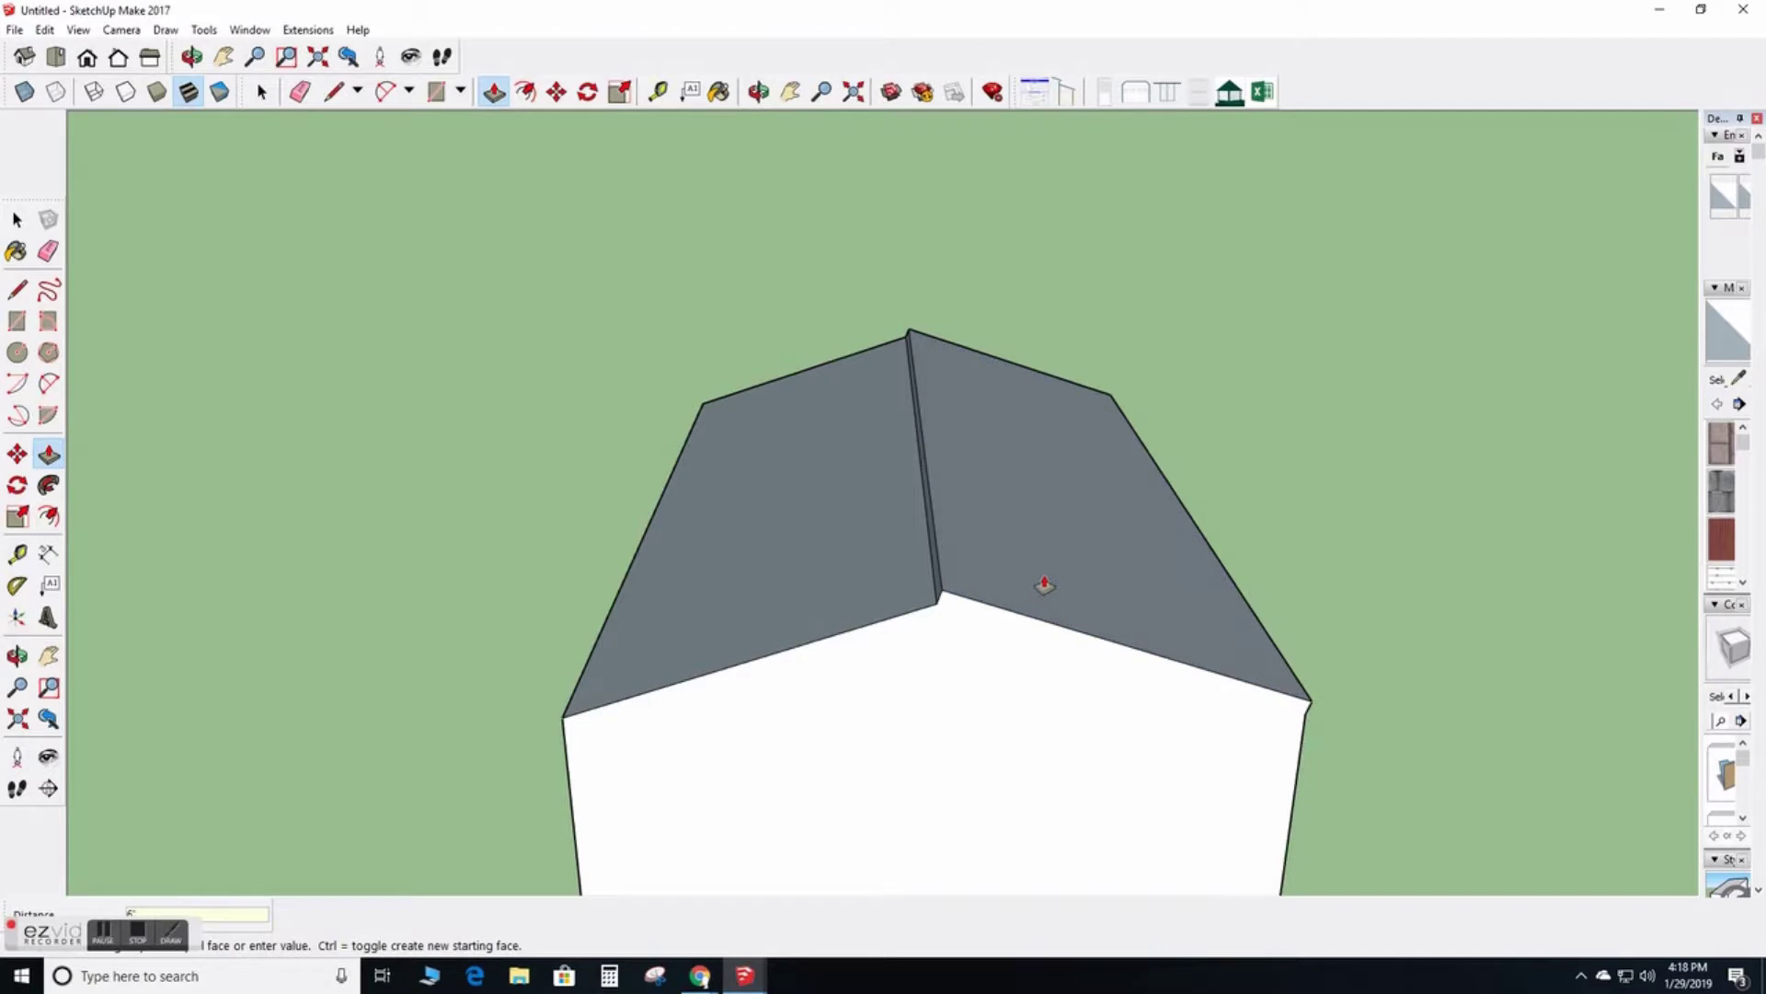
click(824, 638)
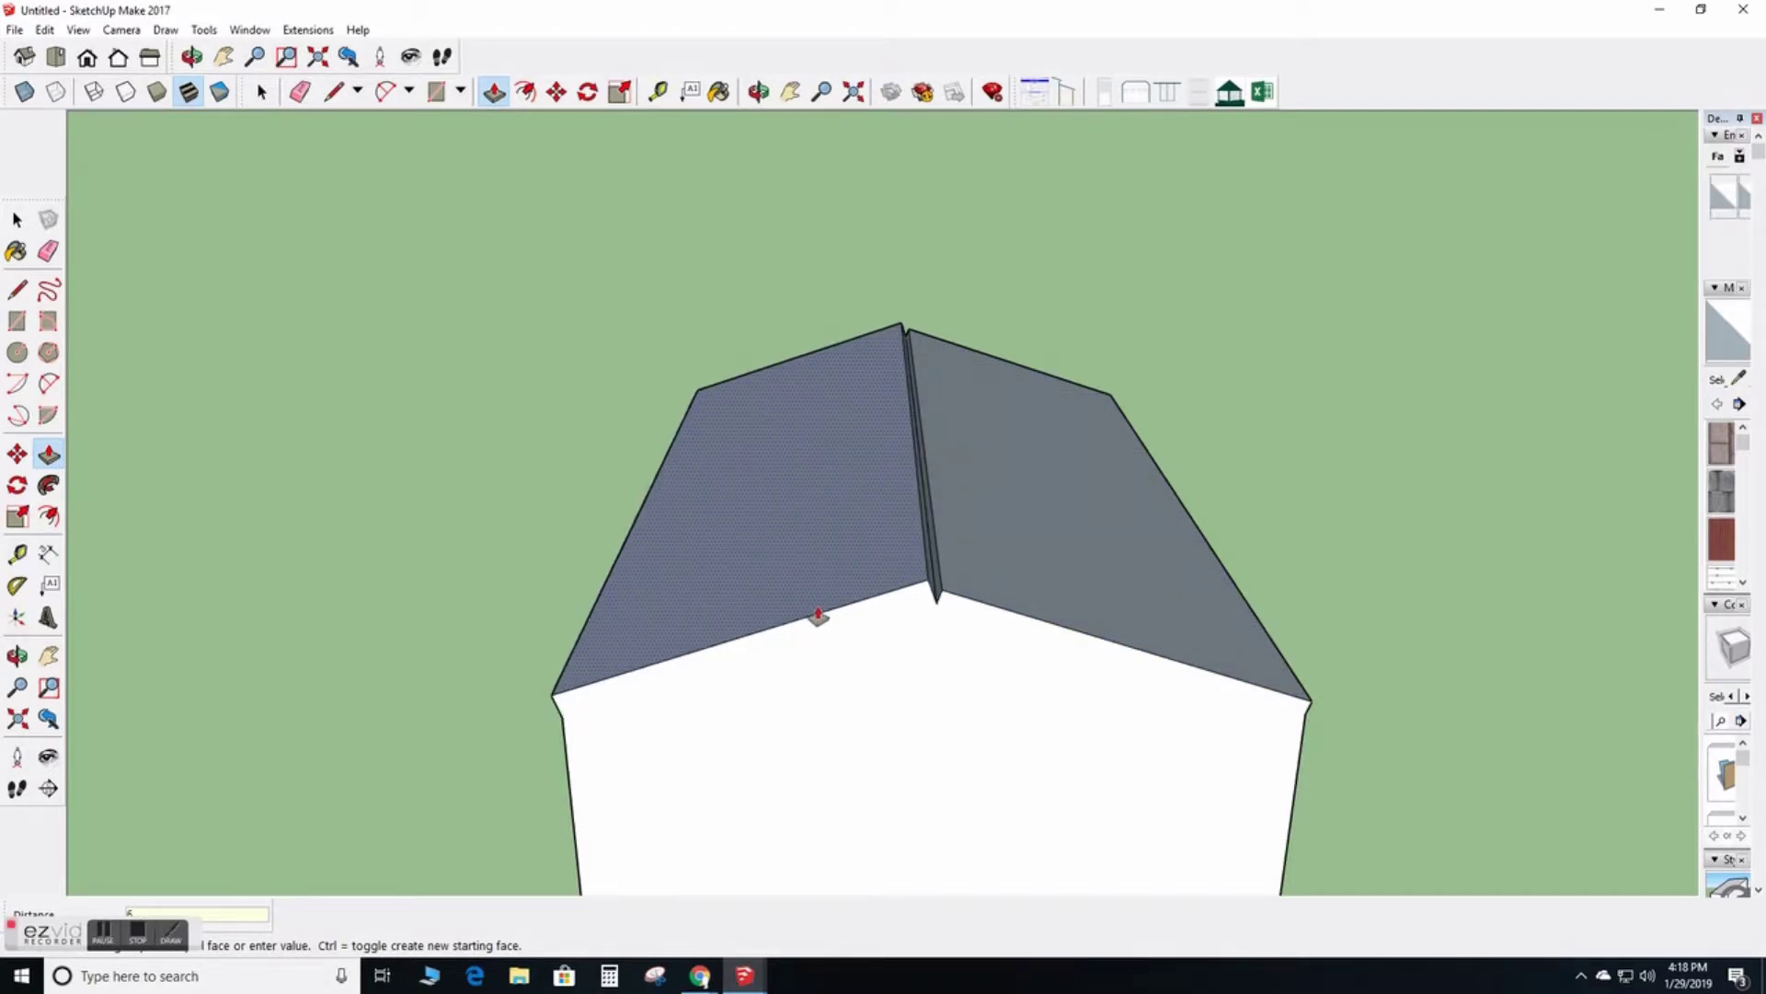
click(817, 616)
Draw a short line across the gap between the two roof slopes at the ridge on the gable end
middle_drag(844, 800, 937, 685)
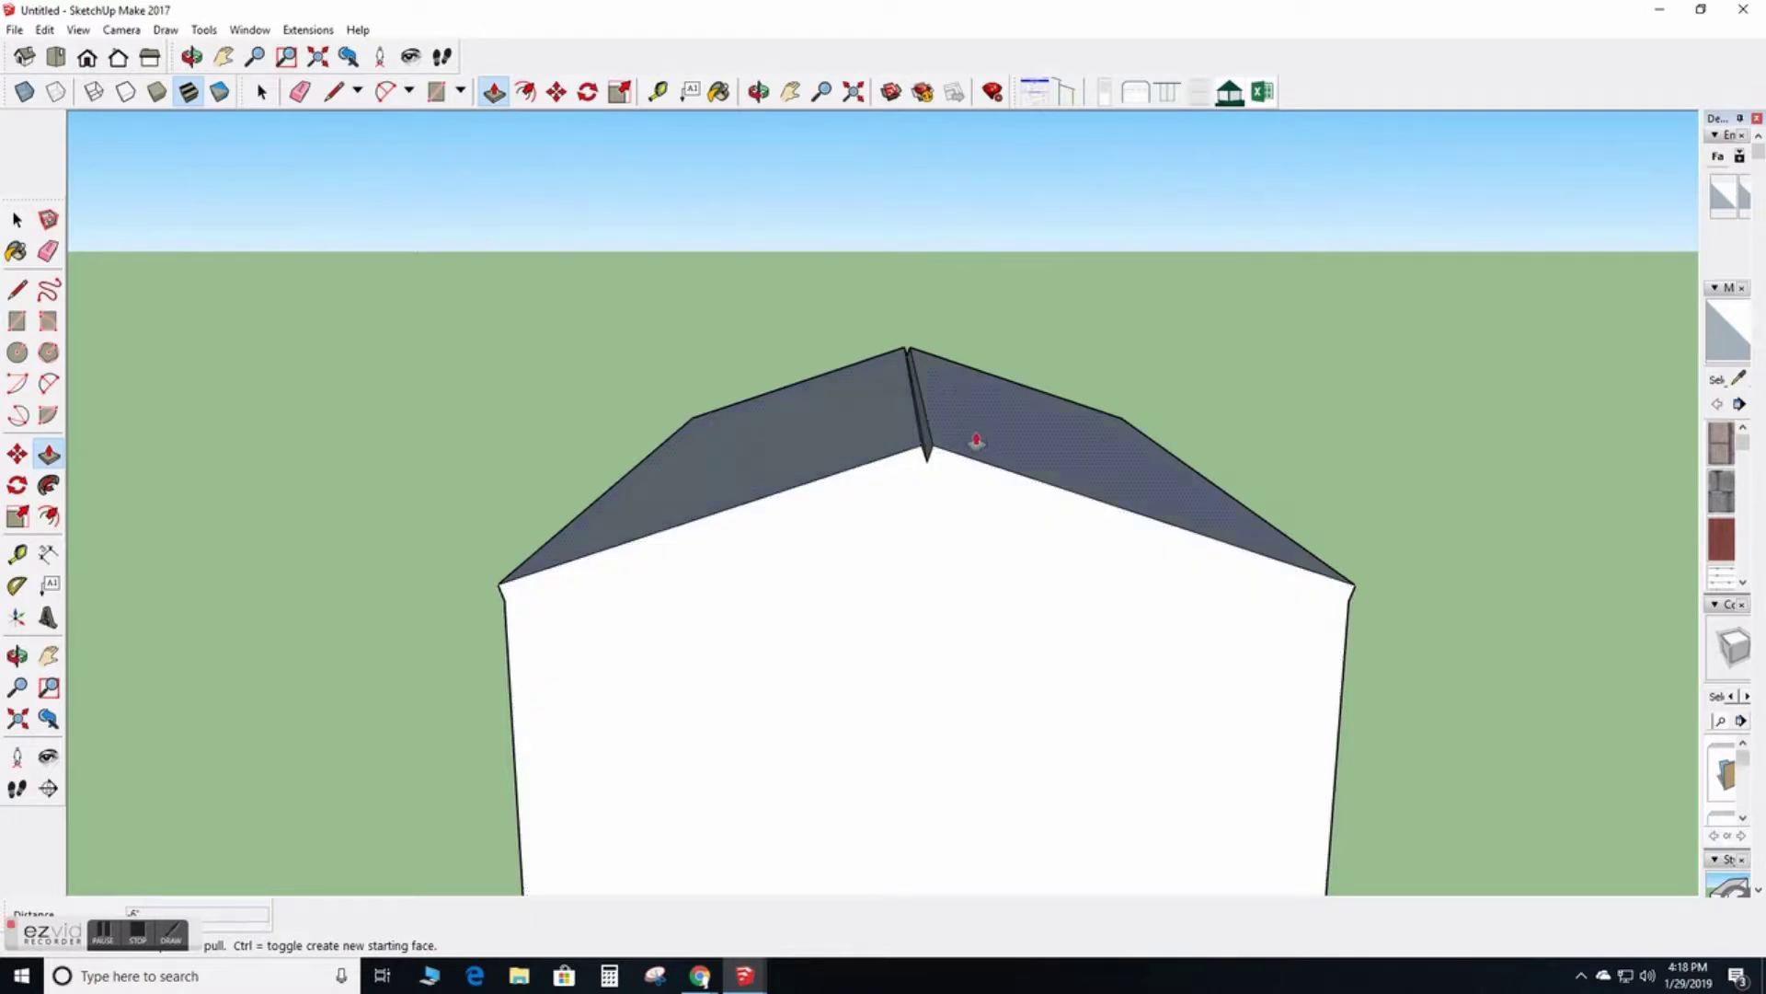
key(l)
click(921, 446)
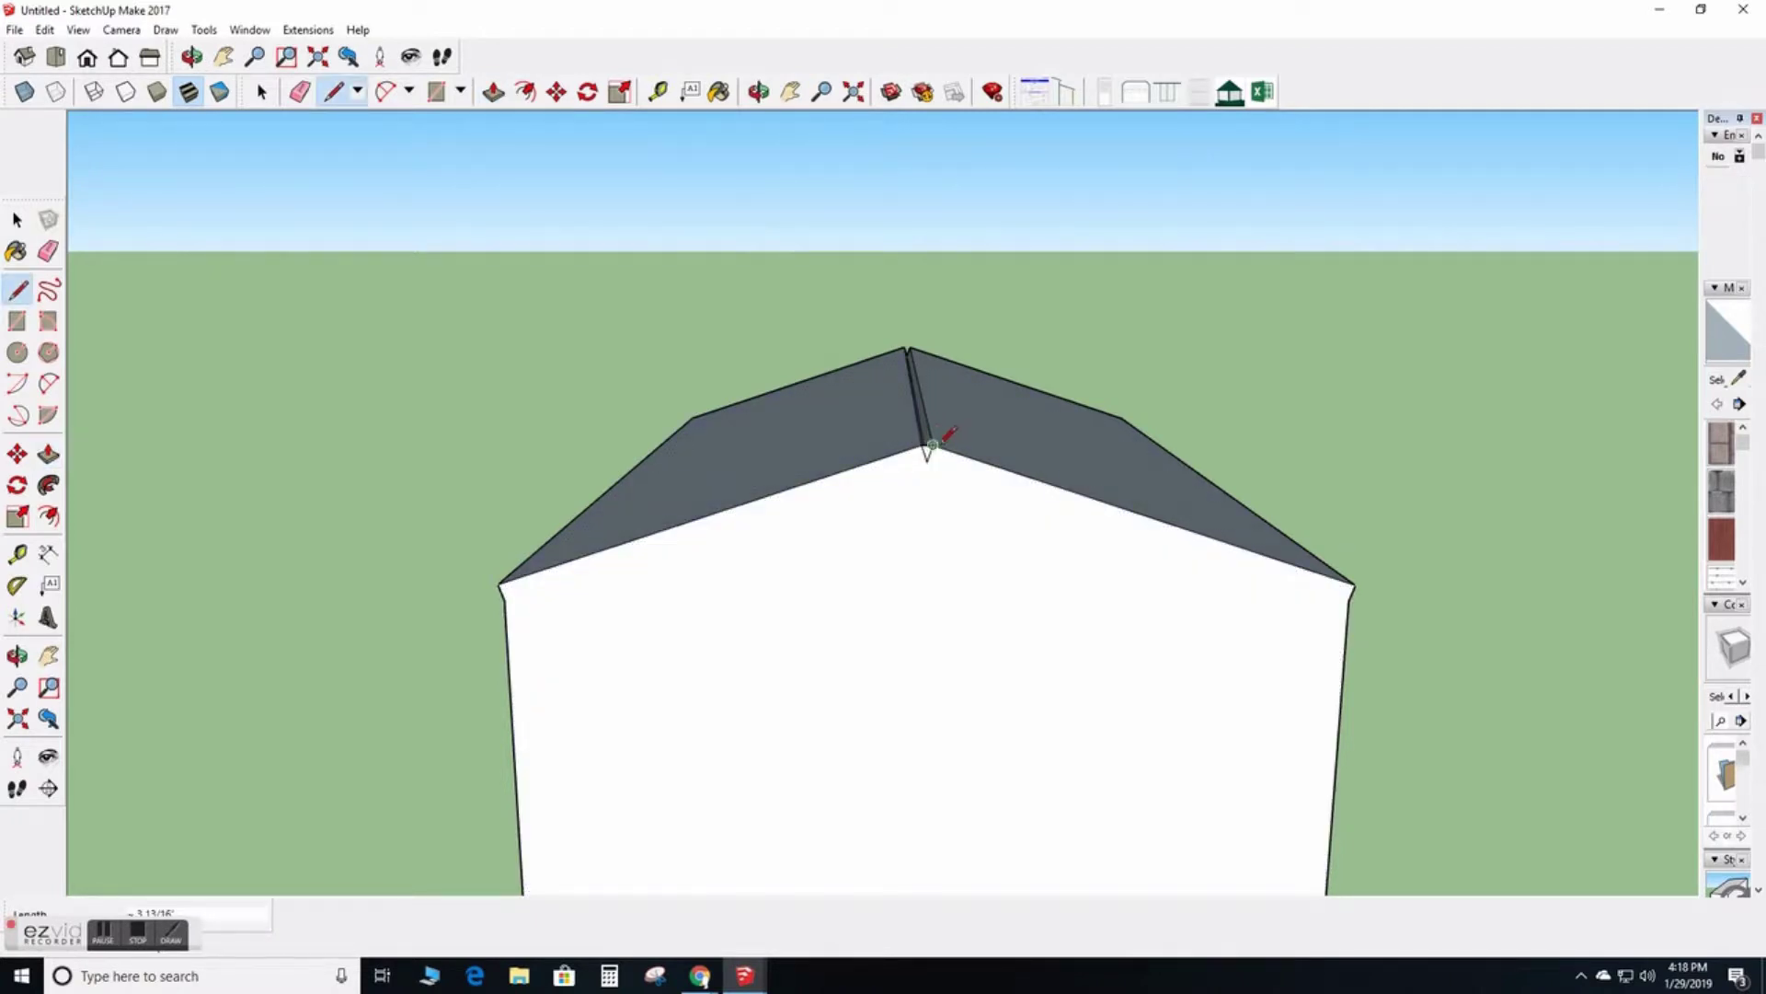
Draw lines along the underside of both roof slopes from the eaves to the point below the ridge, and erase the short V-shaped lines there
click(504, 599)
scroll(505, 593, up, 6)
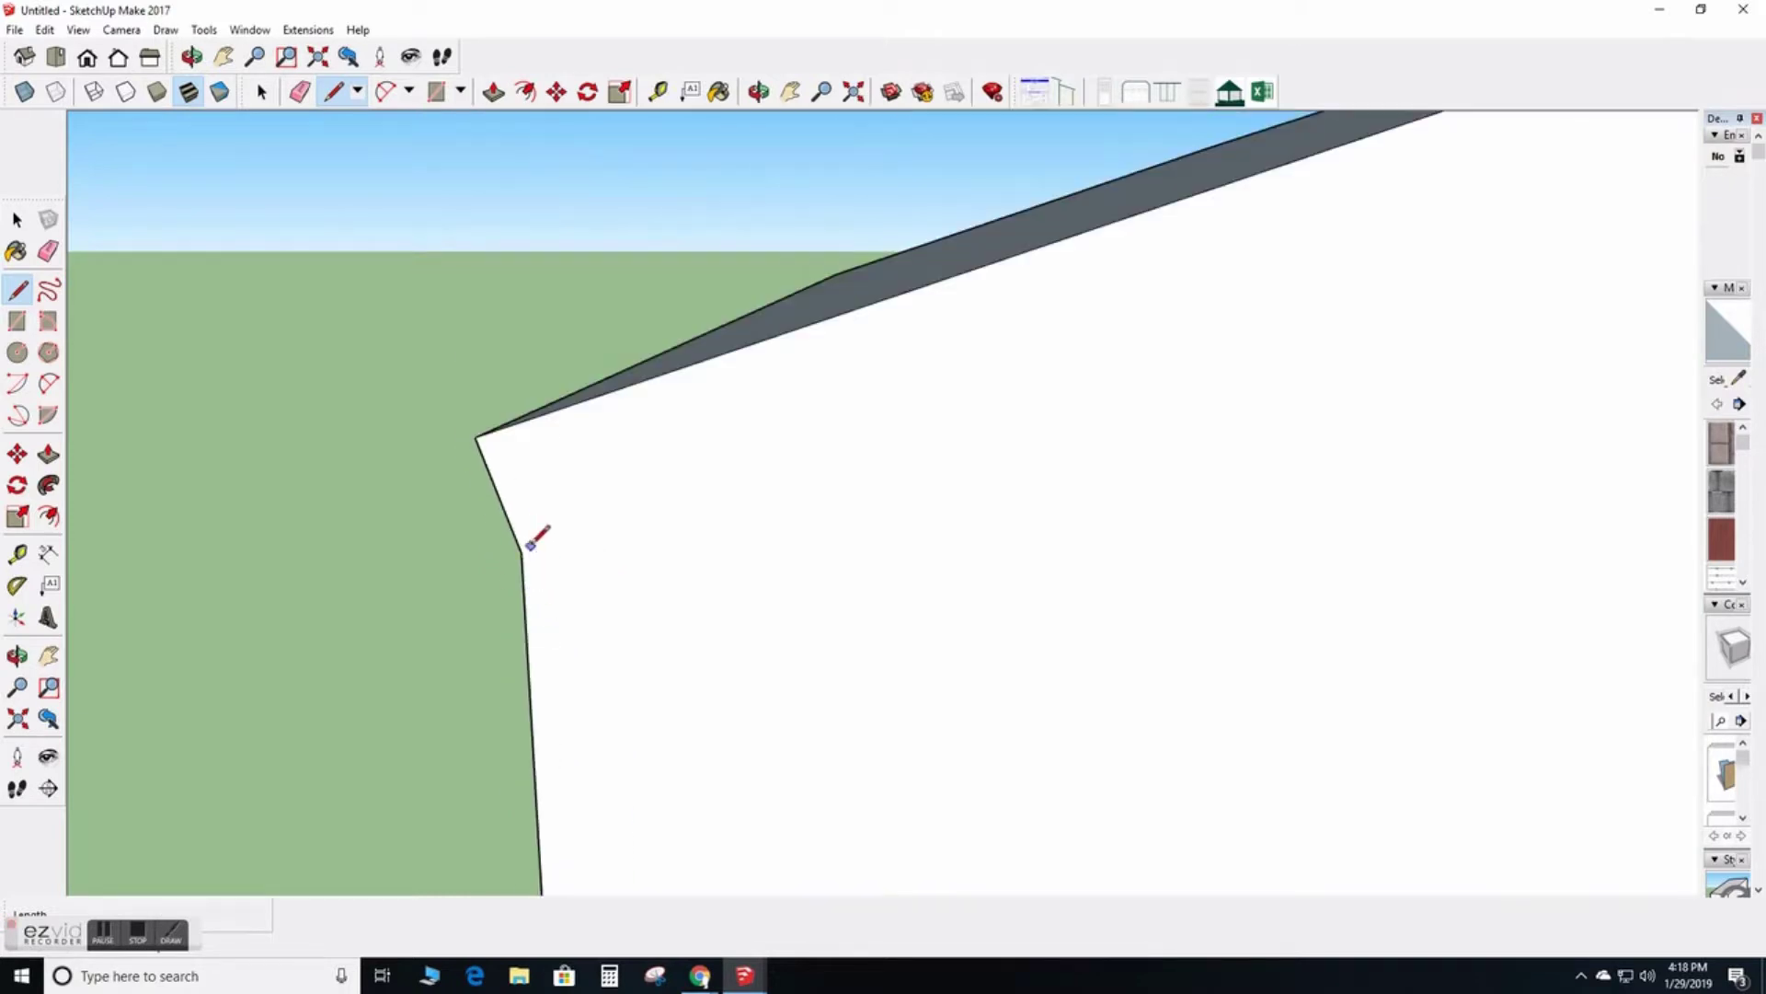
scroll(529, 557, down, 4)
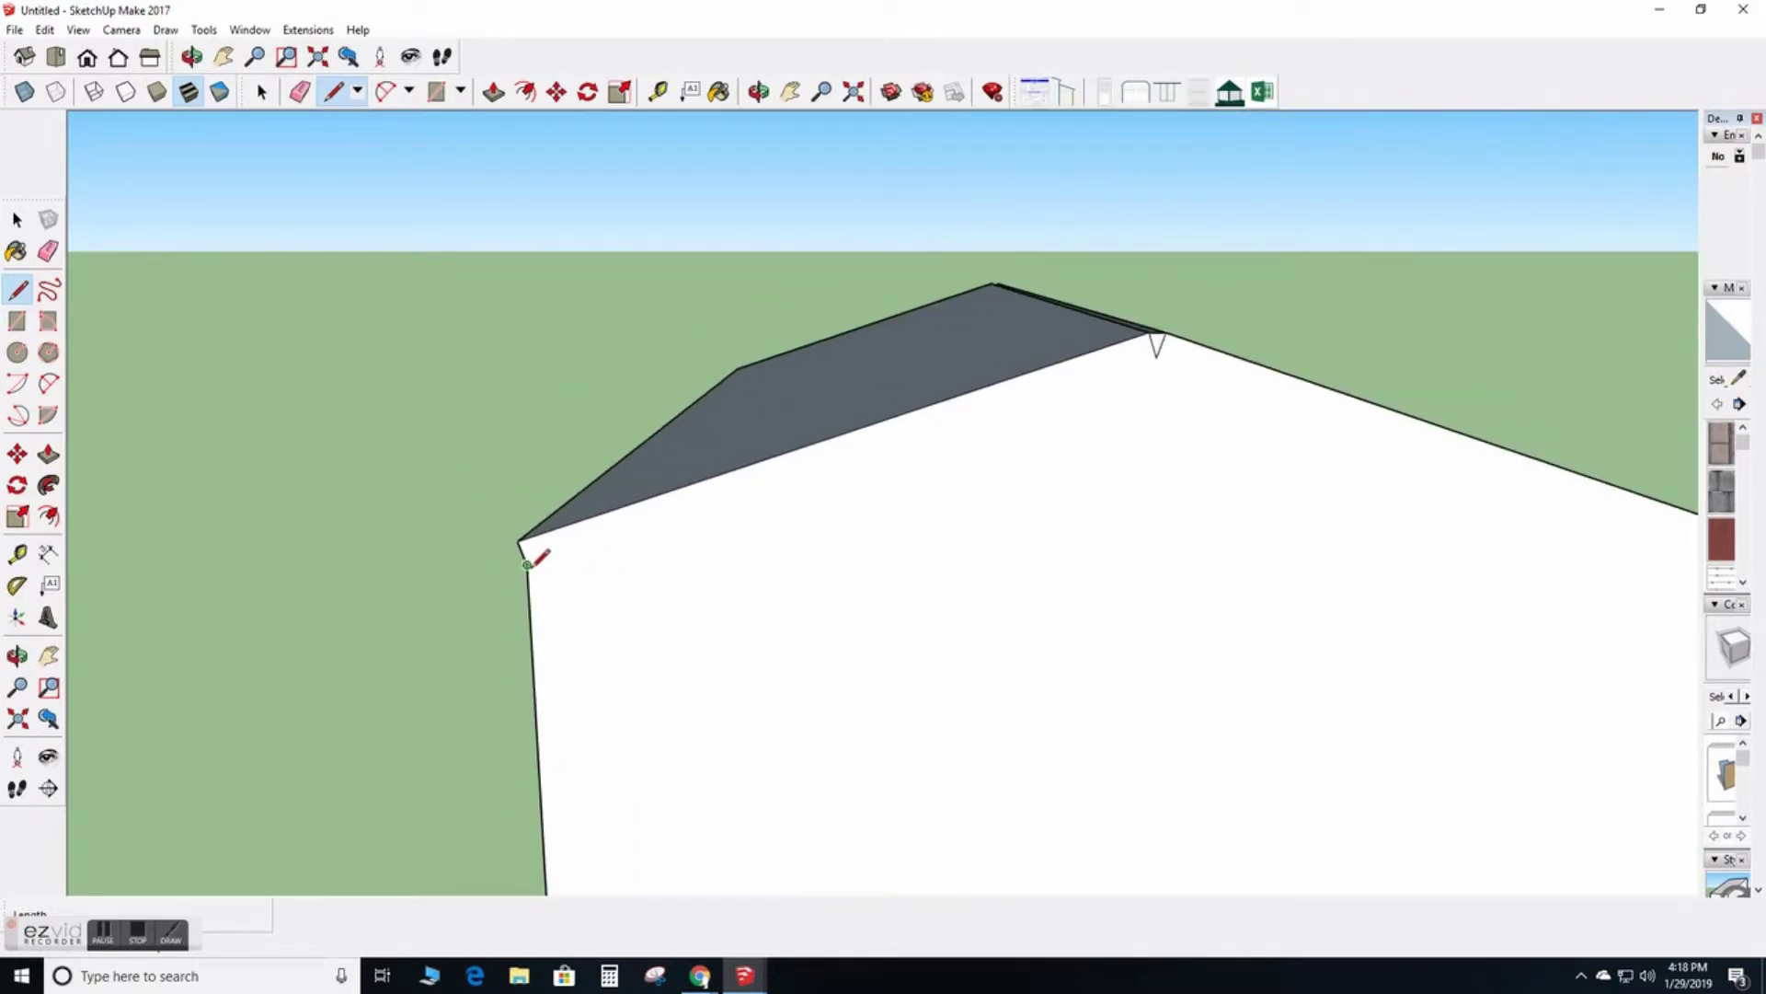
click(526, 564)
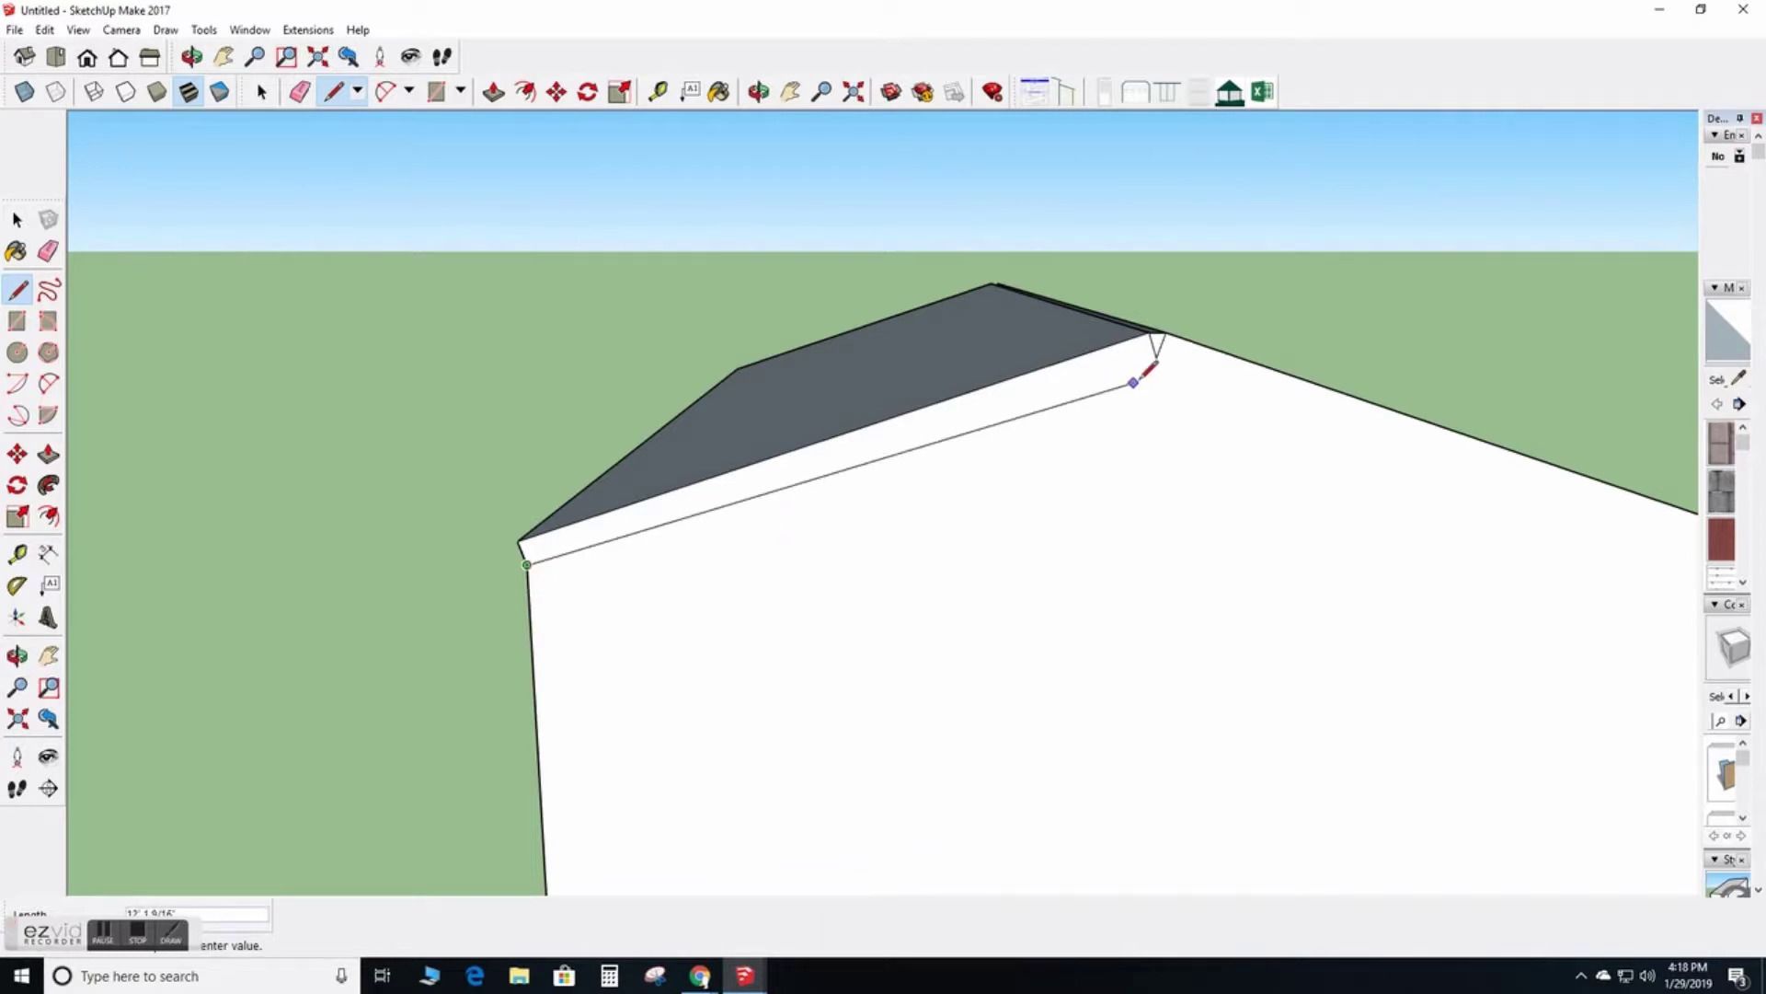
middle_drag(1301, 619, 885, 563)
click(756, 315)
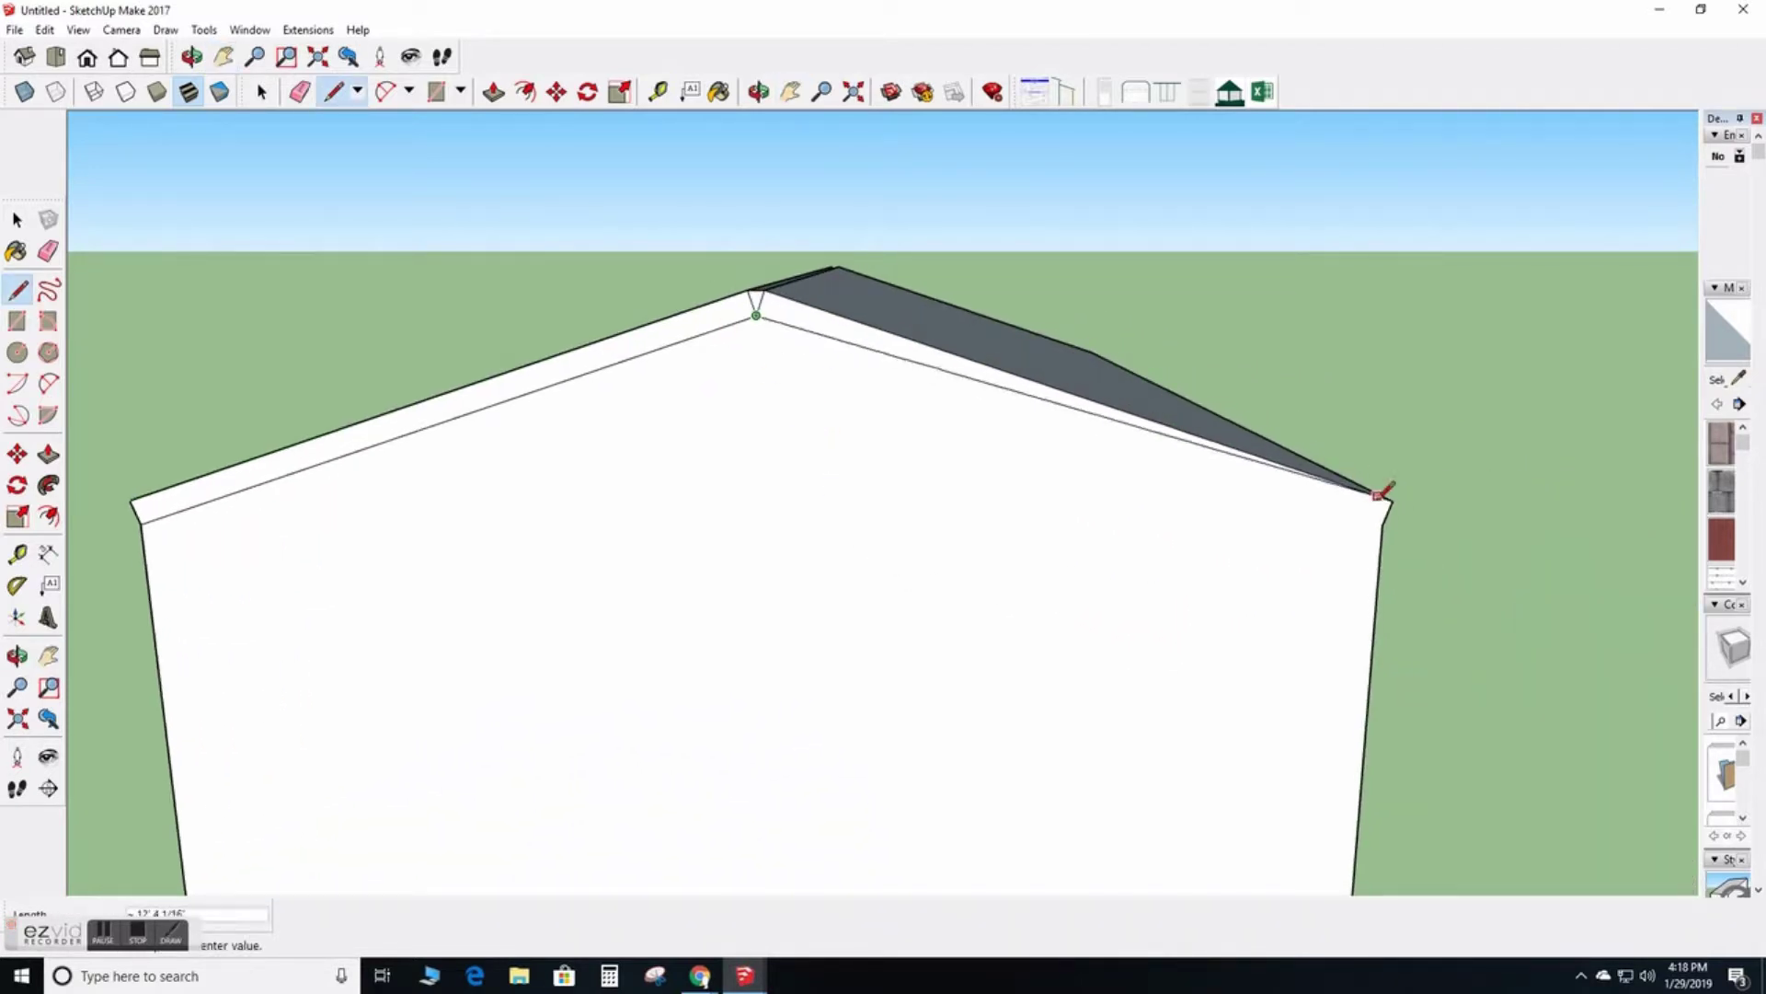
click(1385, 520)
key(e)
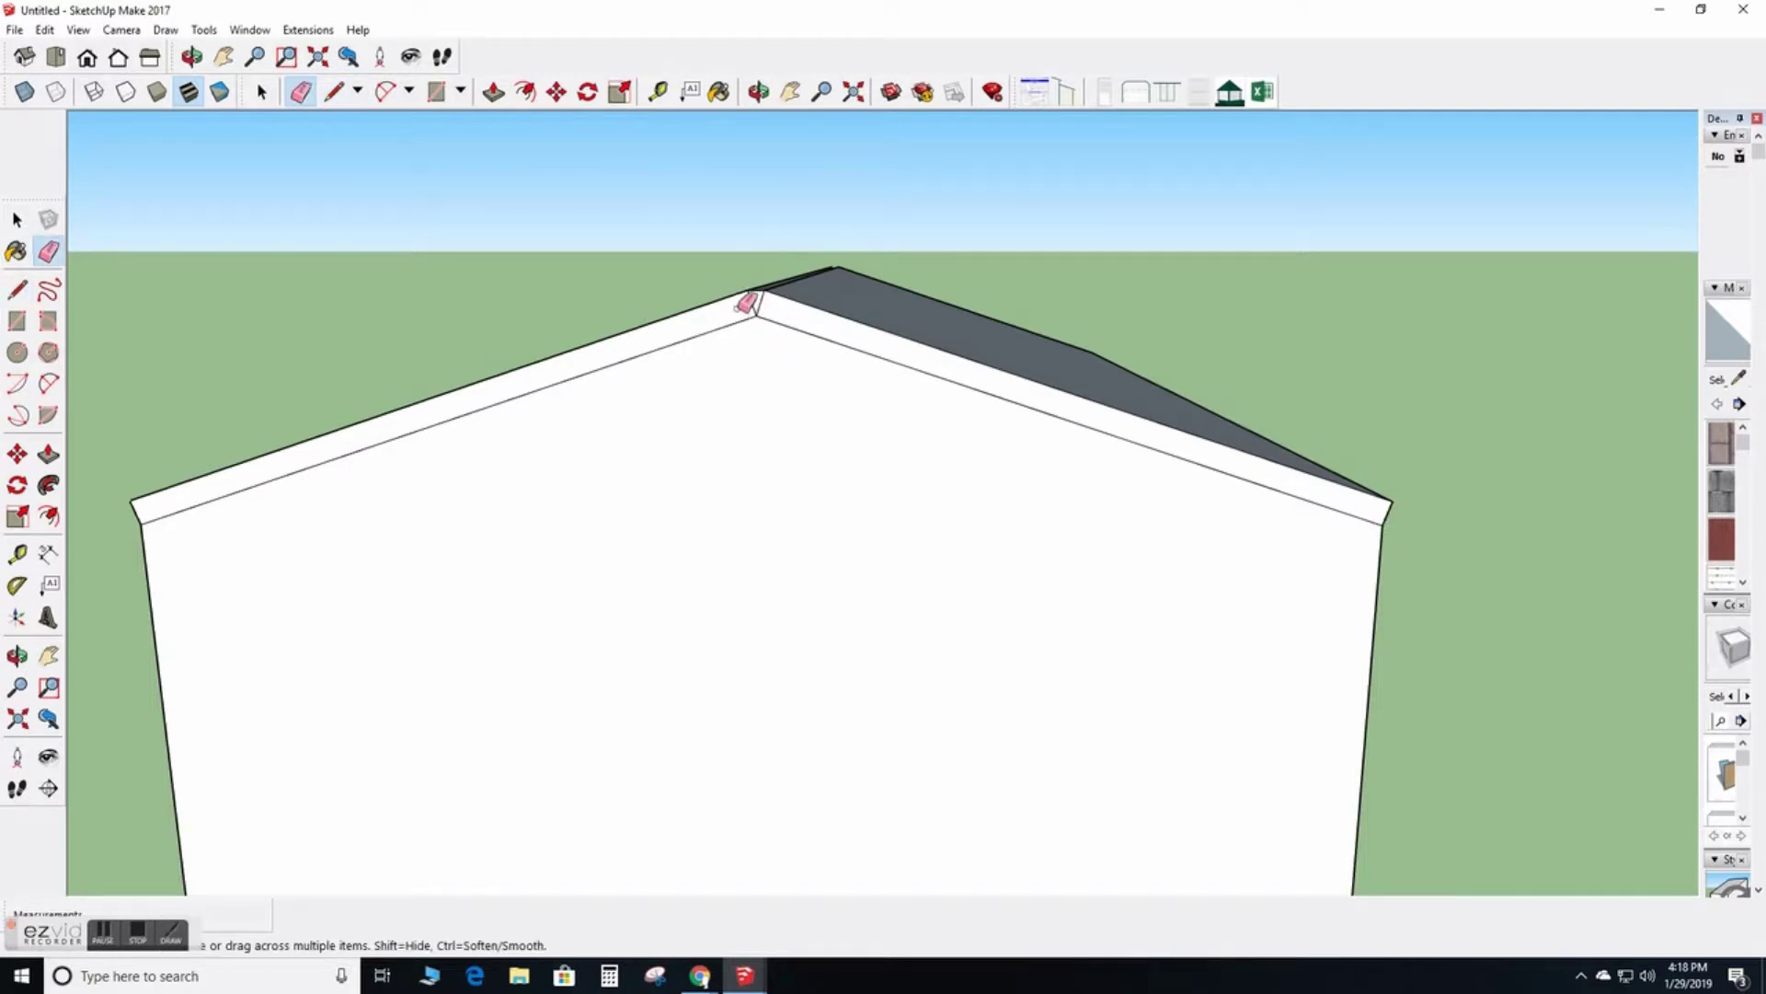
drag(747, 305, 765, 300)
Push/Pull the roof edge band outward by 12" to create the gable overhang
key(p)
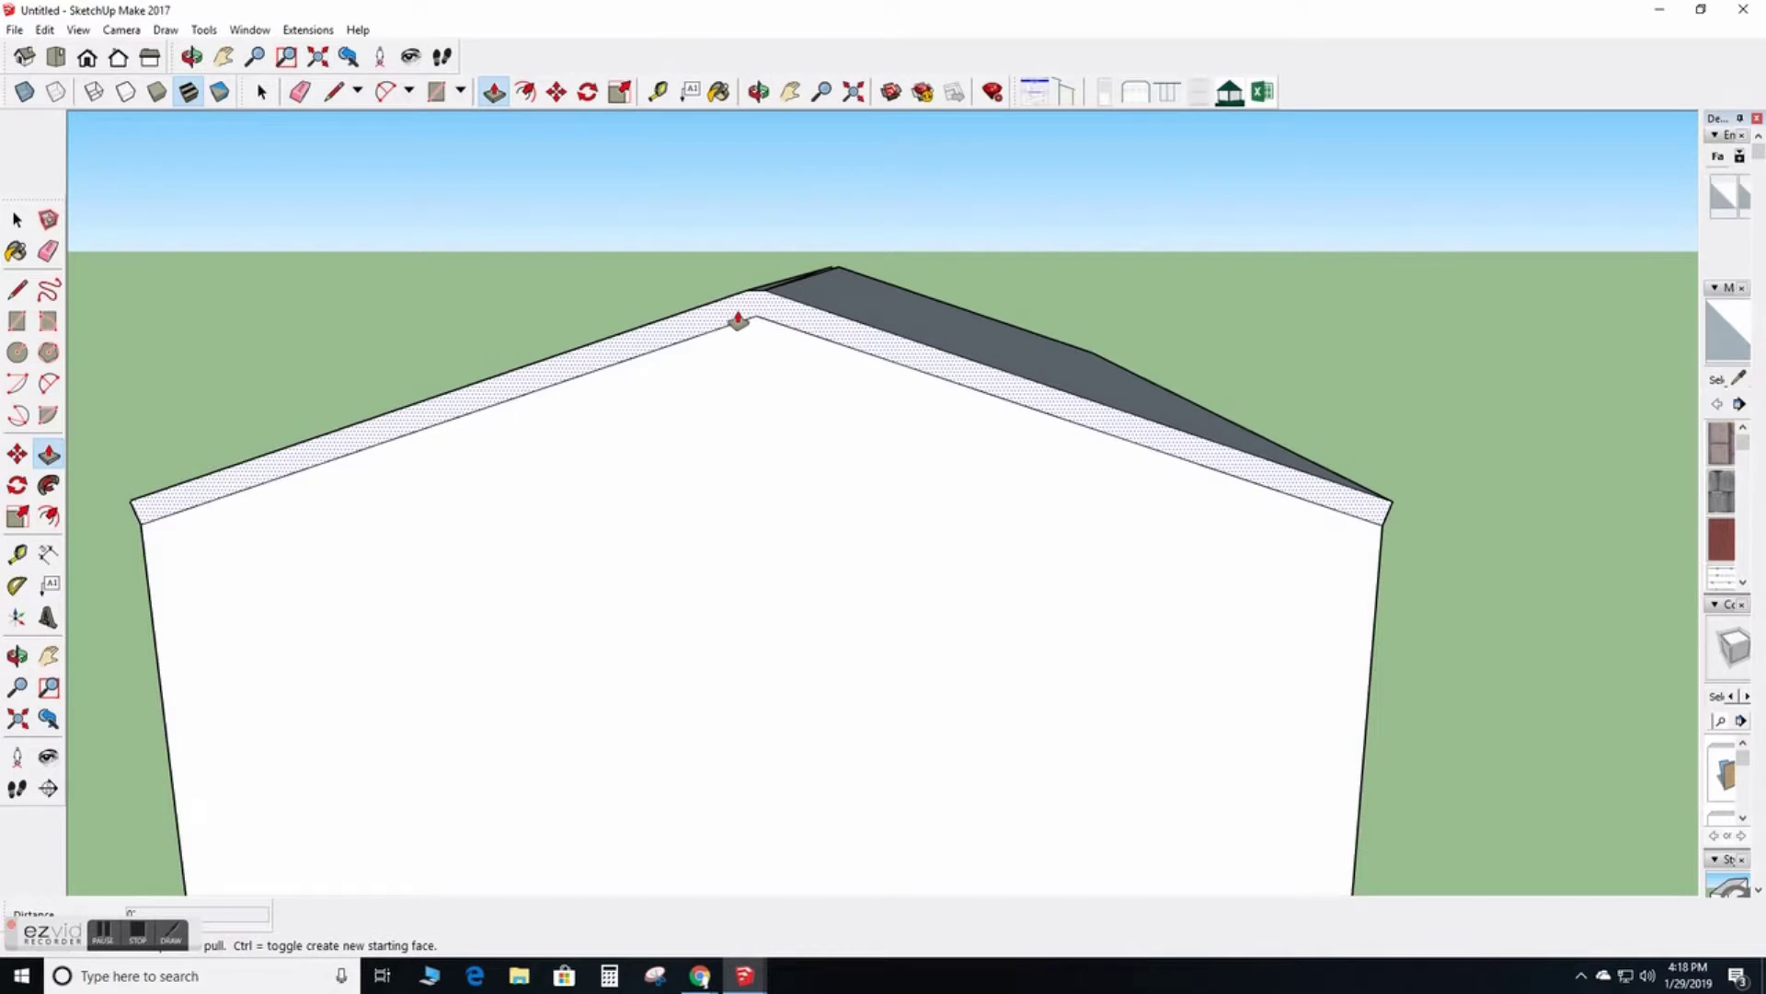
click(738, 320)
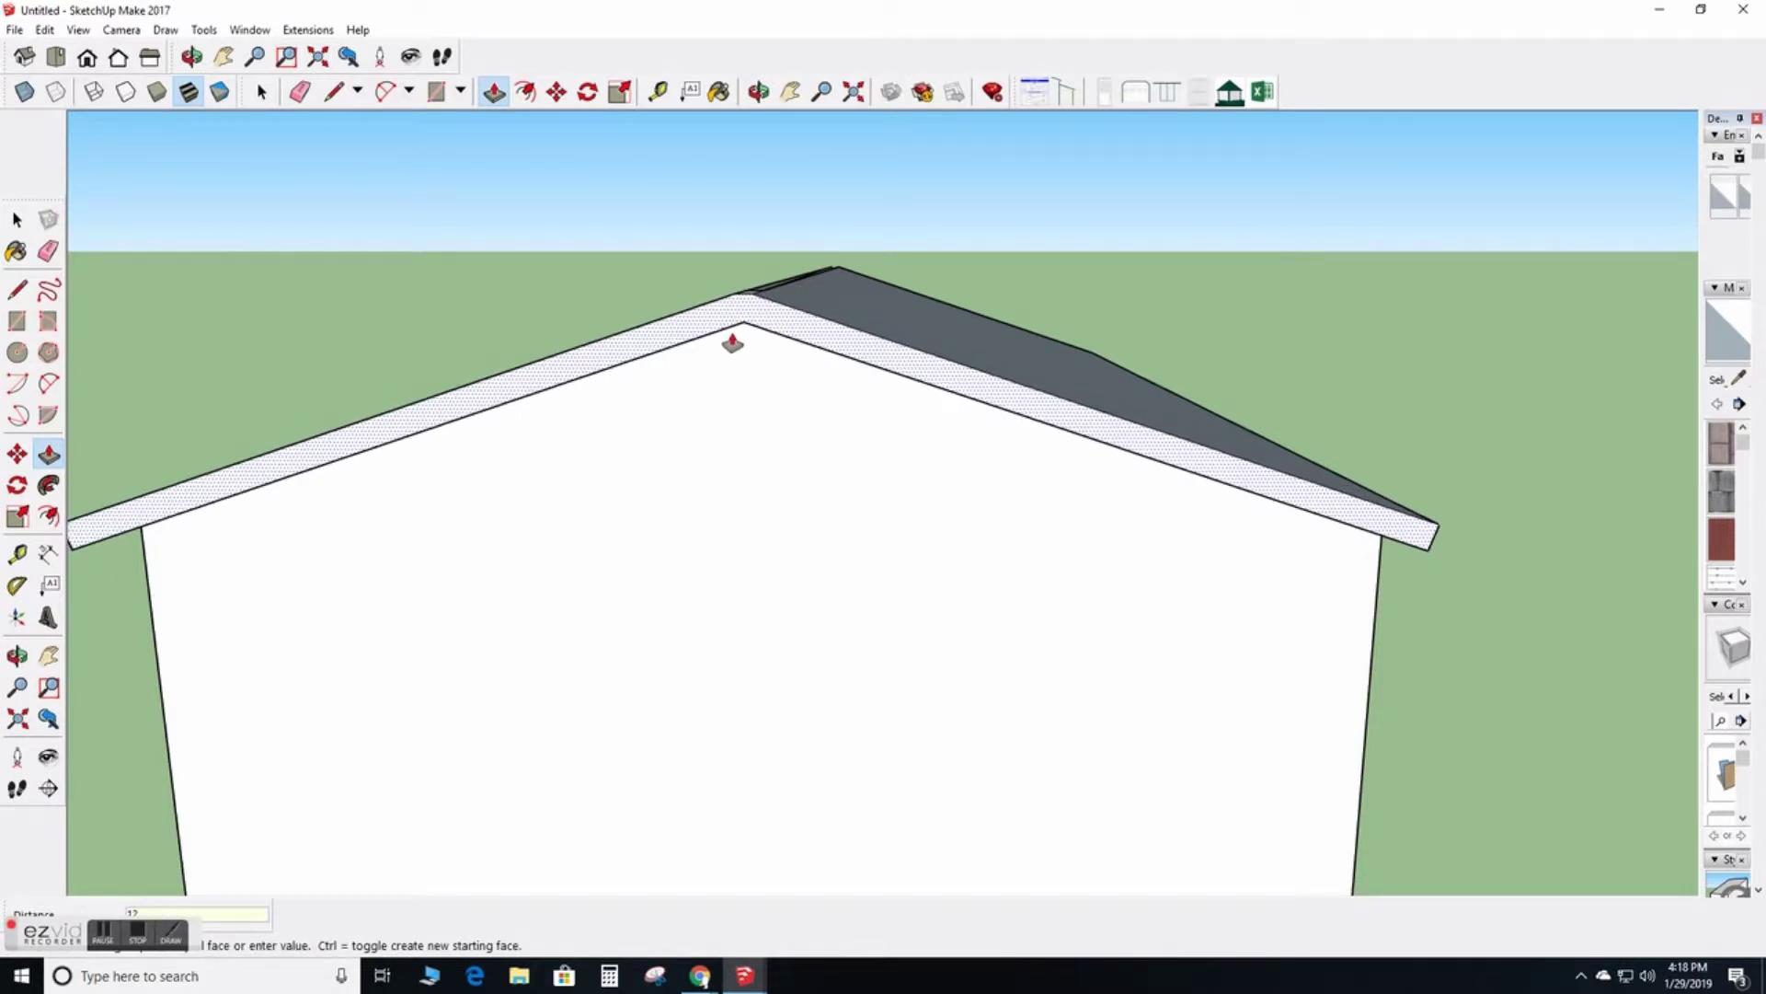
text(12)
key(Return)
scroll(764, 377, down, 4)
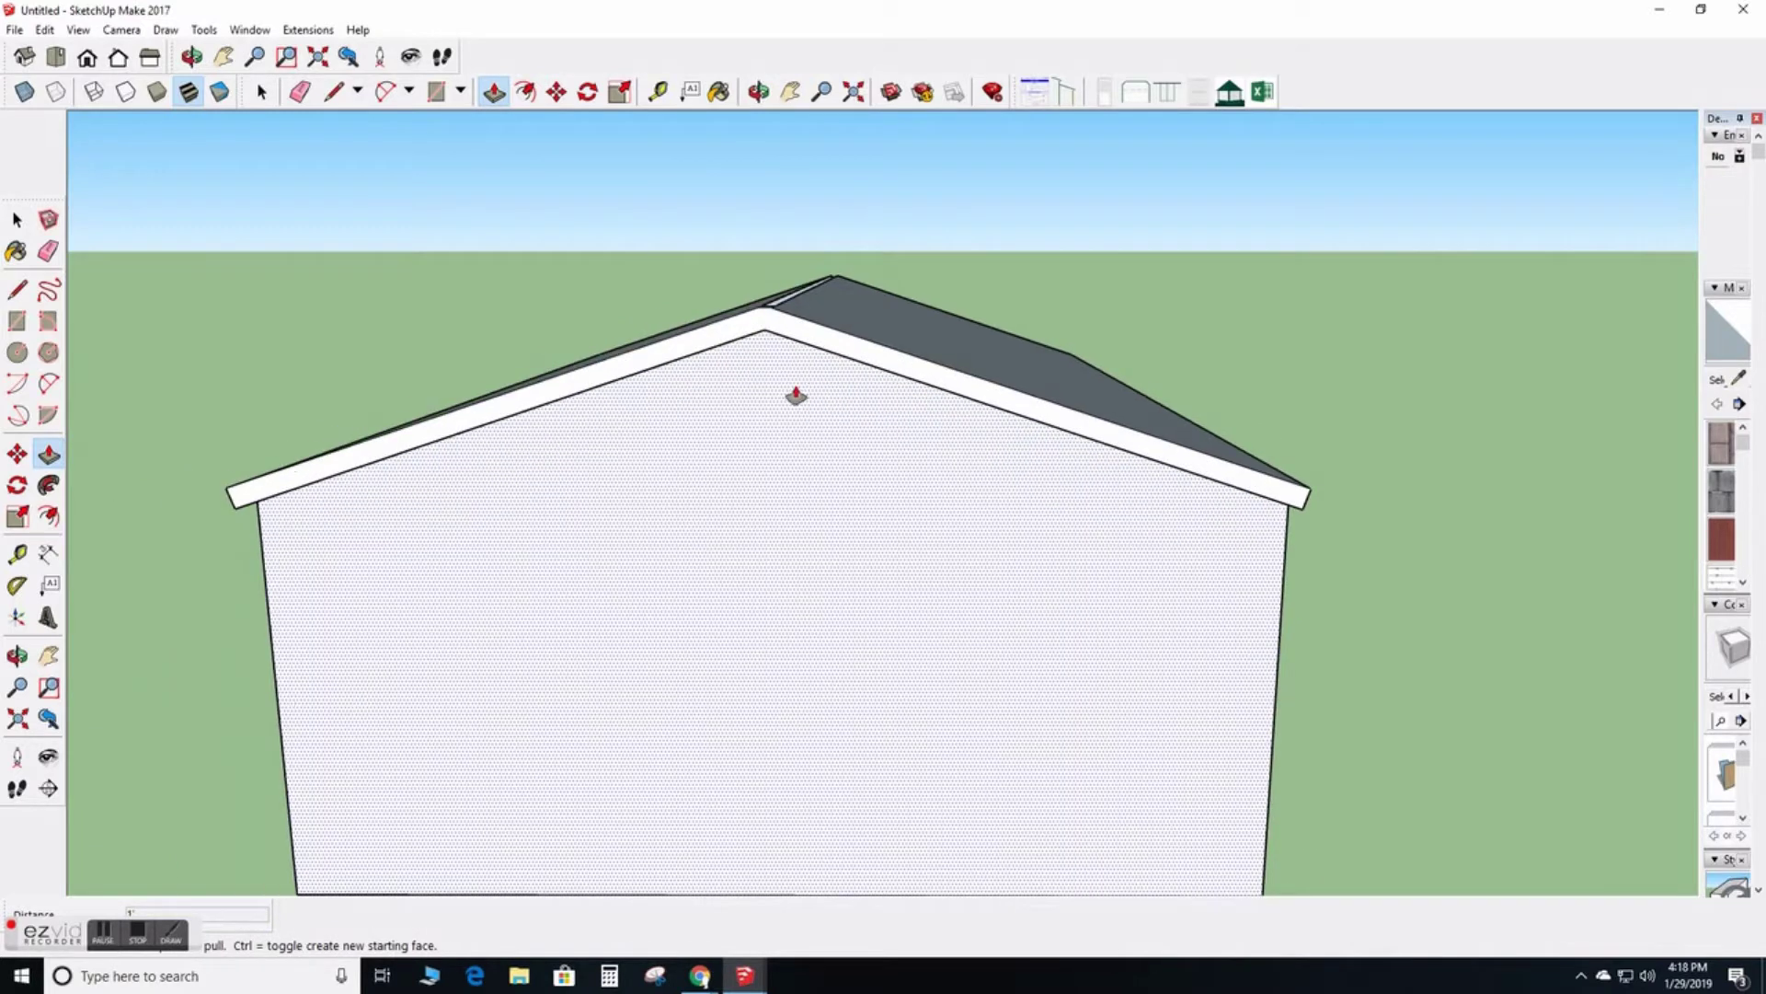
On the opposite gable, bridge the ridge gap and draw lines from the point below the ridge to both eave corners
mouse_move(647, 395)
middle_down()
mouse_move(559, 393)
mouse_move(540, 367)
mouse_move(927, 268)
mouse_move(524, 340)
mouse_move(1135, 485)
mouse_move(340, 505)
mouse_move(779, 463)
mouse_move(721, 505)
mouse_move(663, 470)
mouse_move(543, 582)
mouse_move(540, 552)
mouse_move(607, 434)
middle_up()
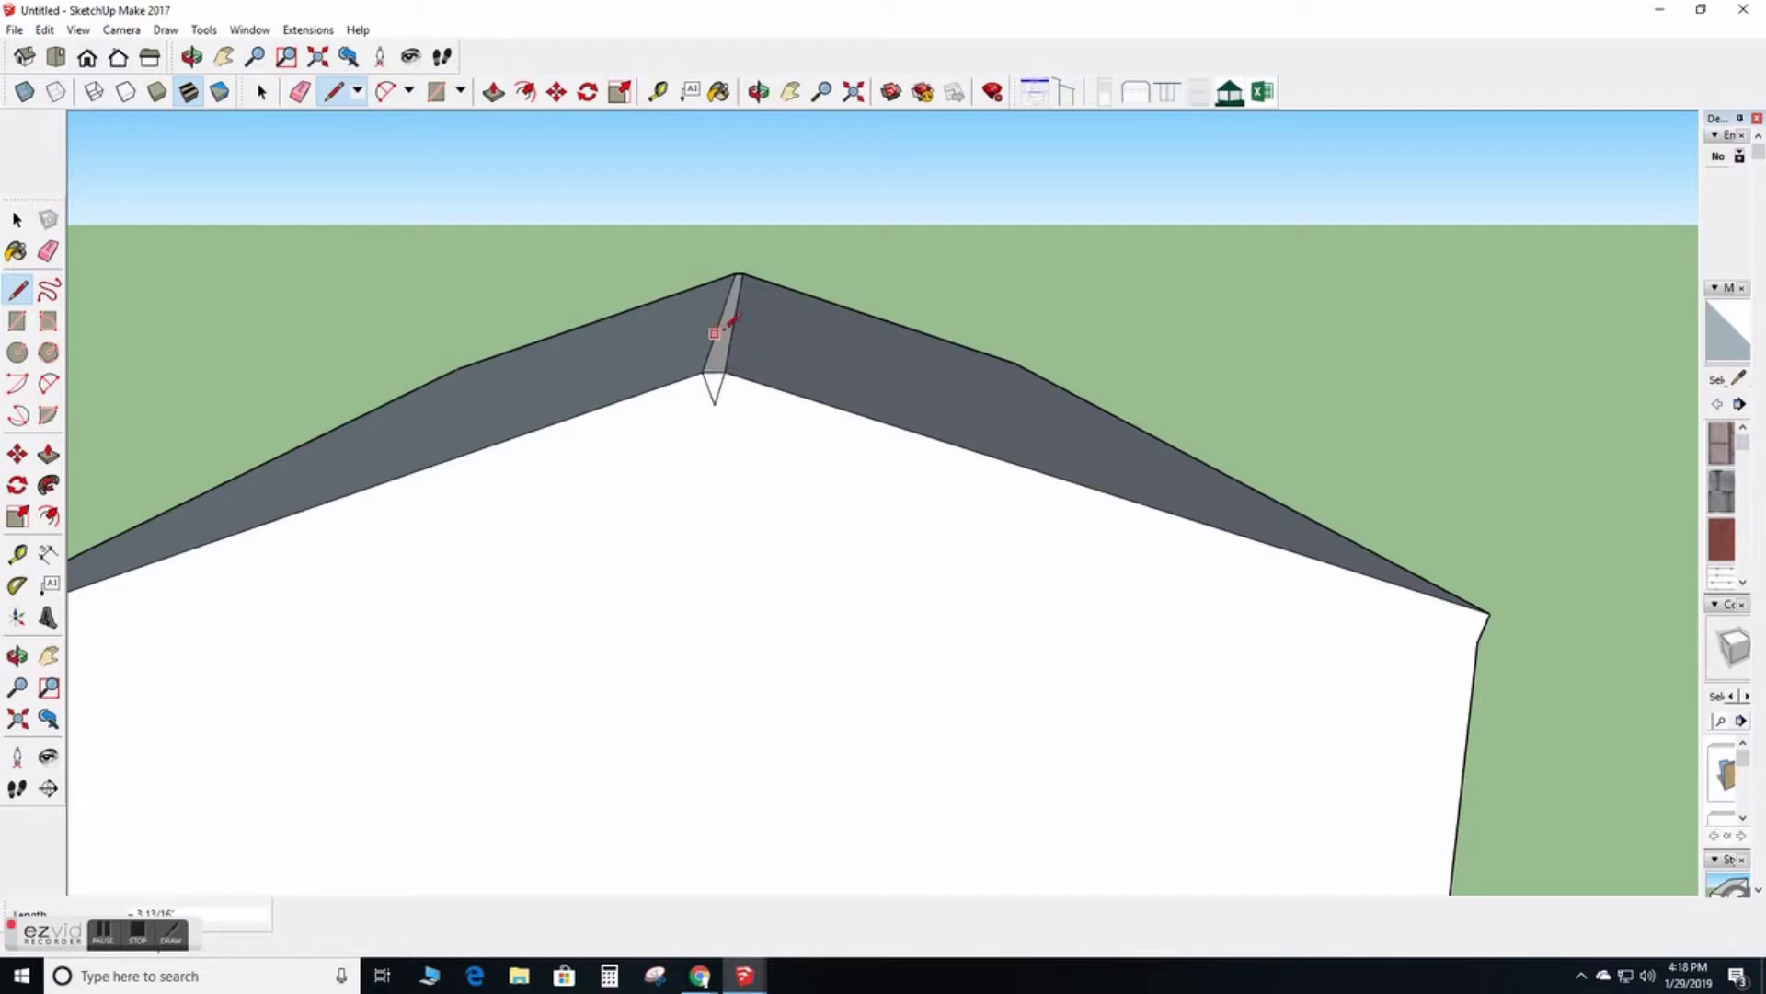
key(Escape)
scroll(741, 404, down, 3)
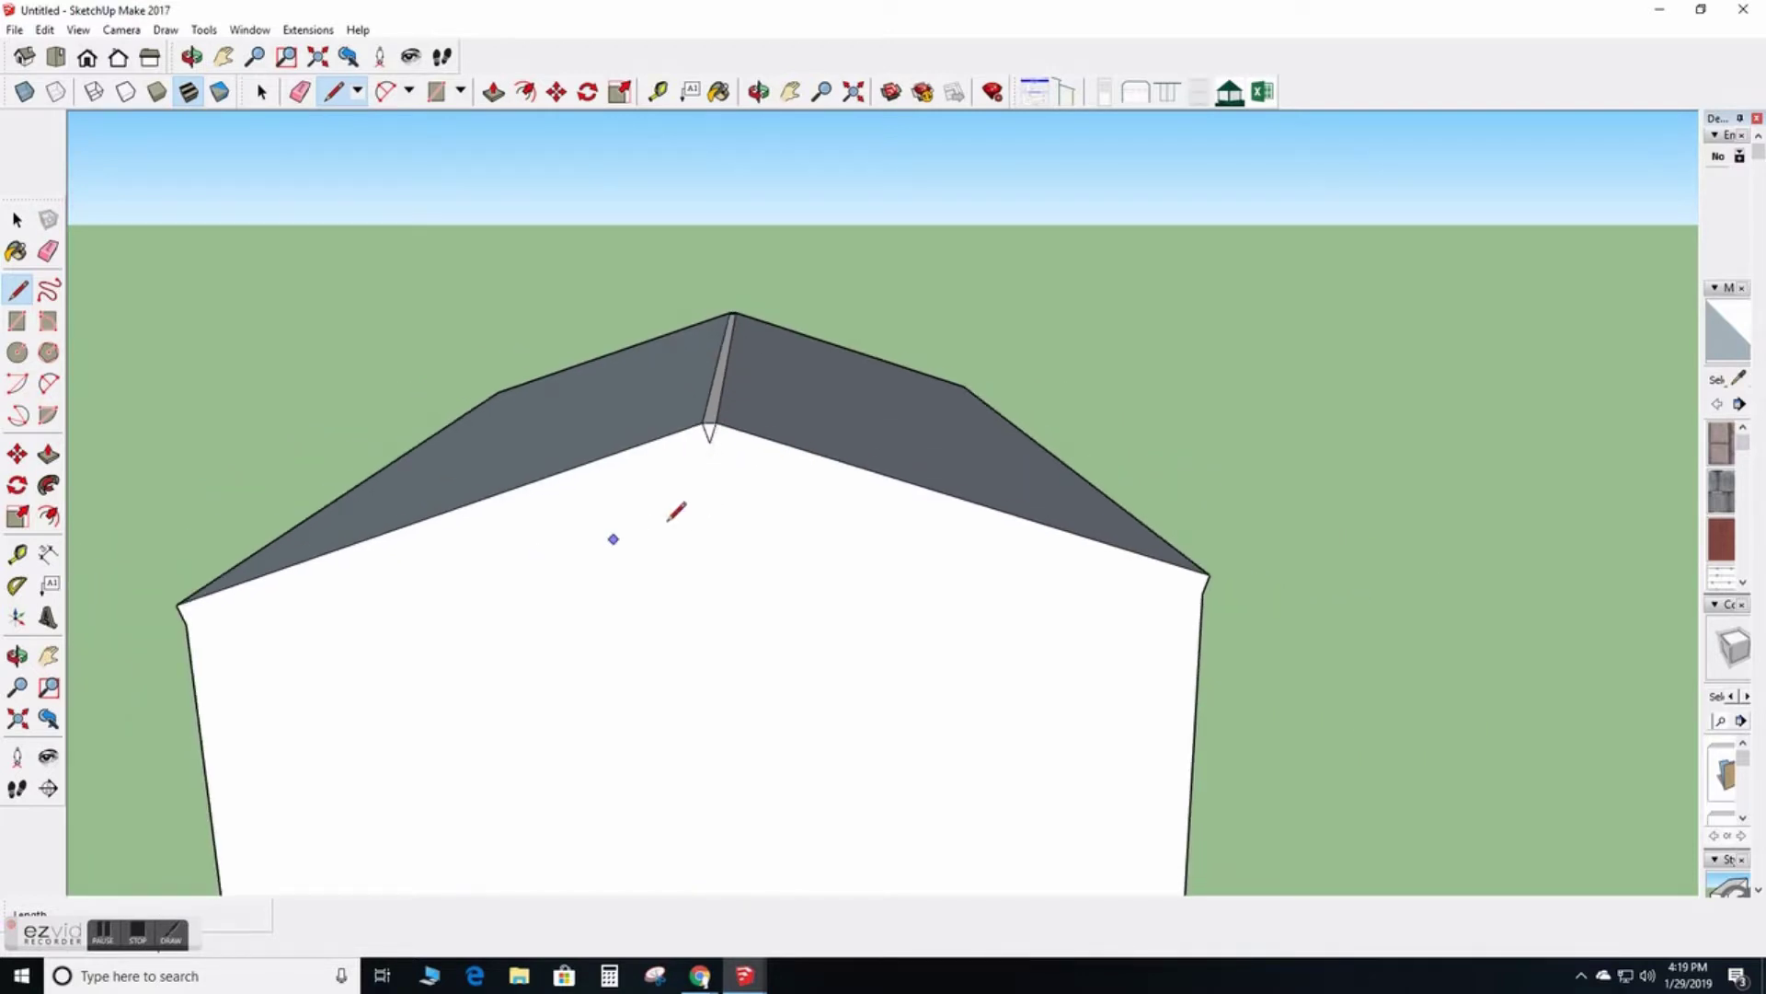
click(709, 442)
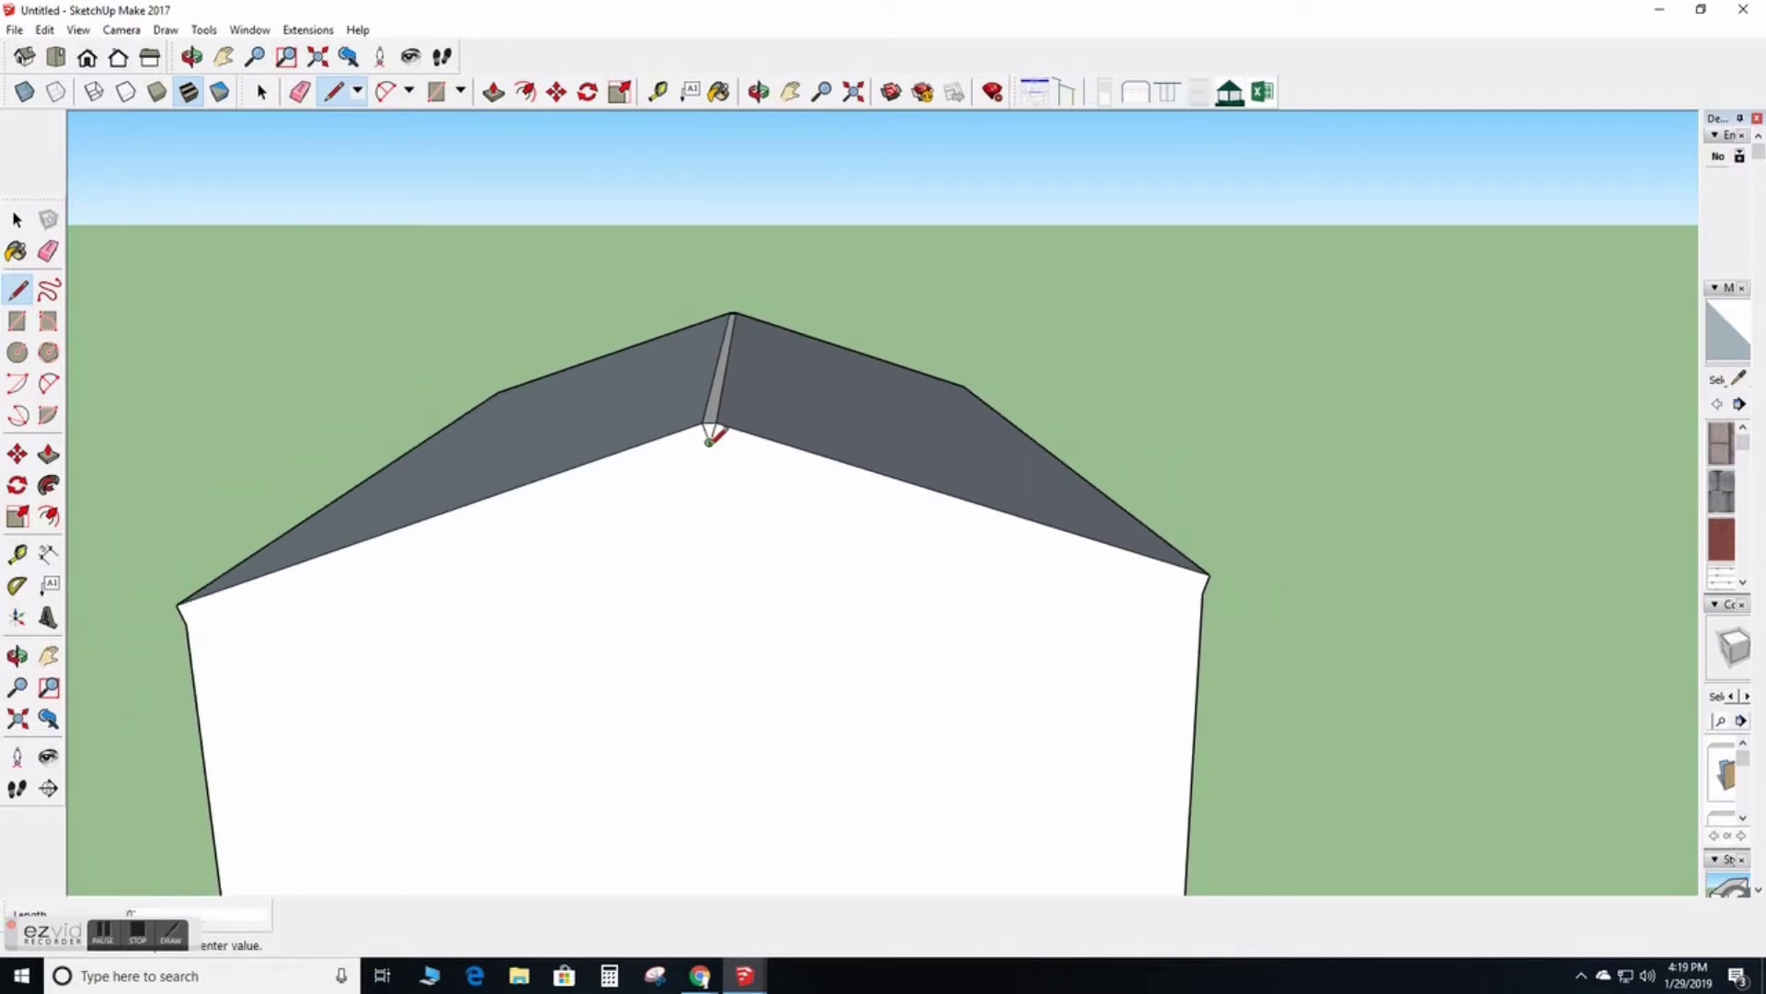
click(1205, 581)
click(709, 442)
click(185, 624)
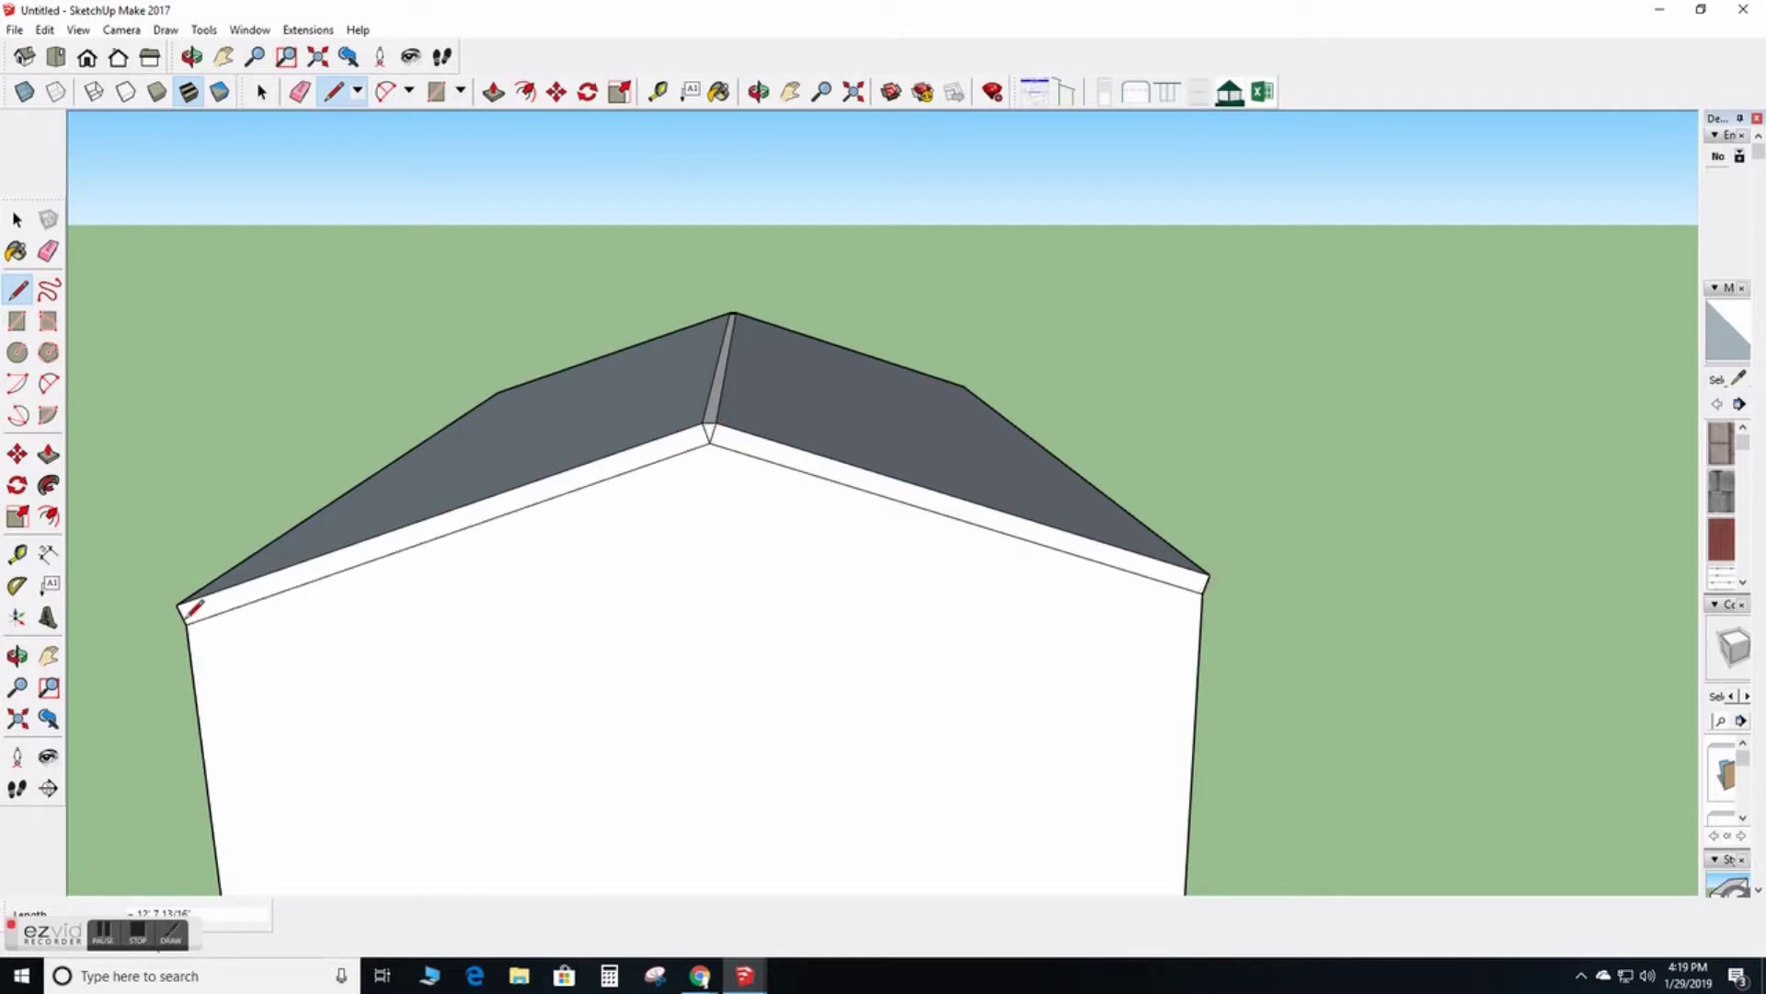
Erase the short V-shaped lines at the ridge on the opposite gable to leave one continuous roof edge band
scroll(710, 425, up, 1)
key(e)
click(713, 434)
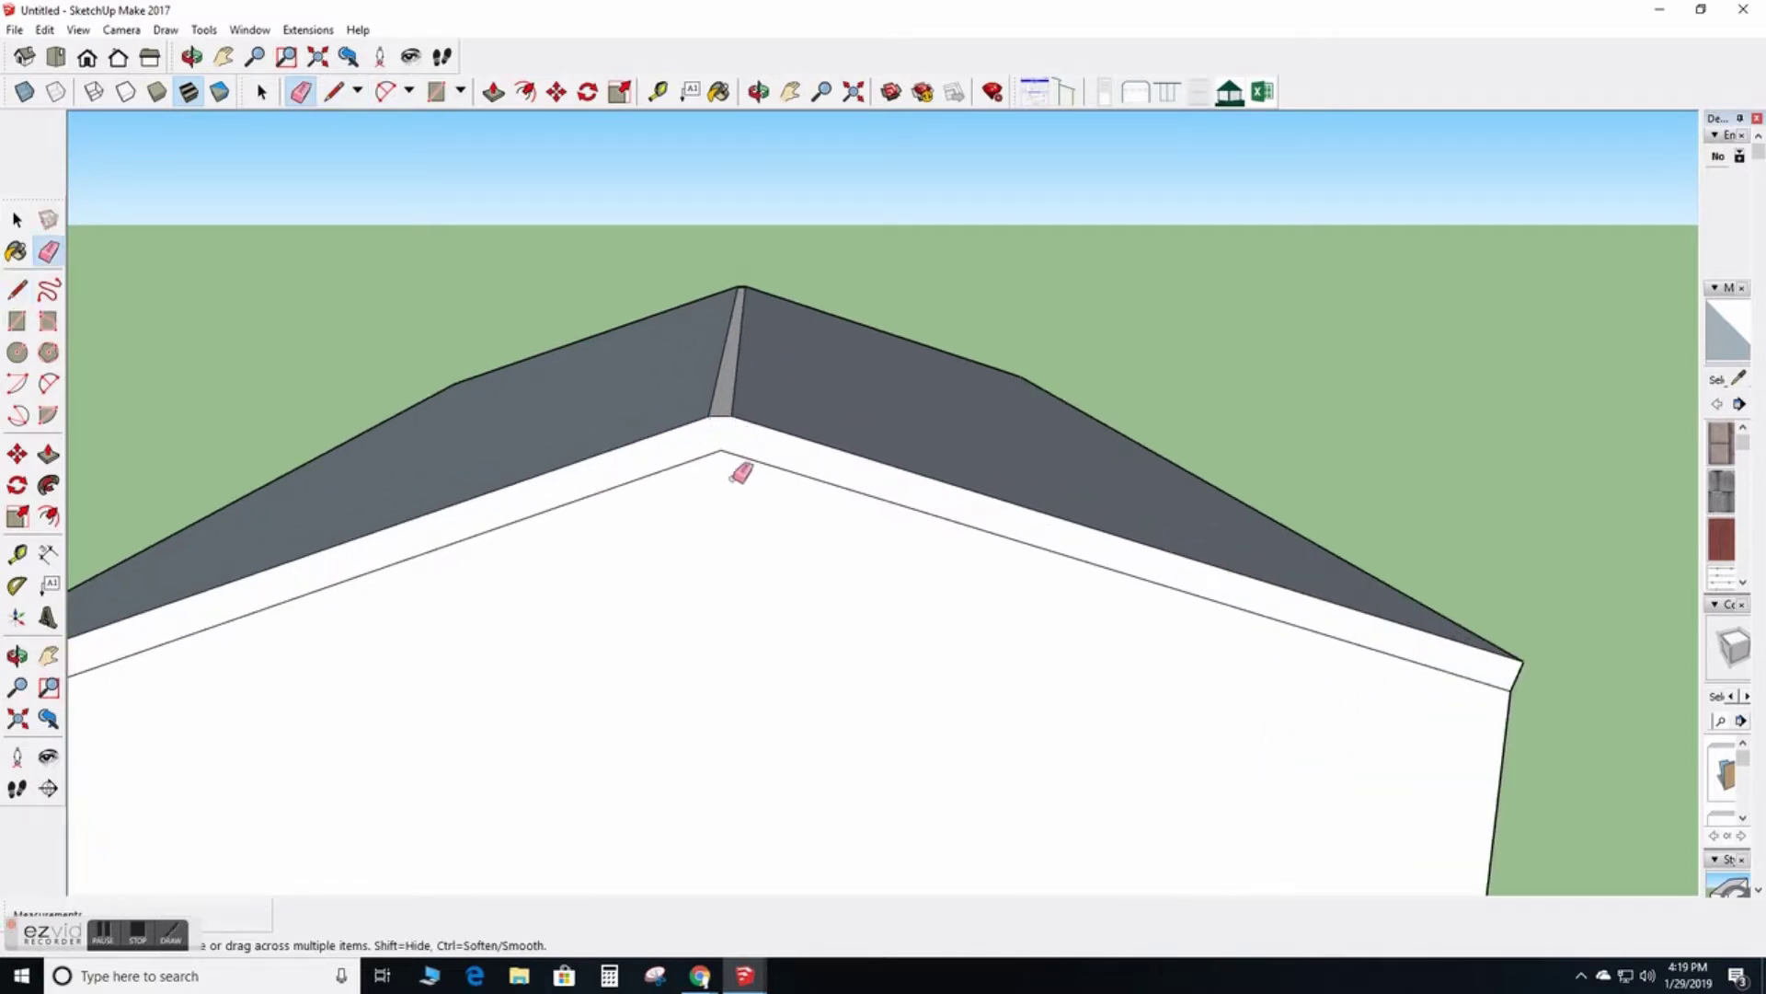
Push/Pull the roof edge band on this gable outward by 1' to create the matching gable overhang
key(p)
click(717, 460)
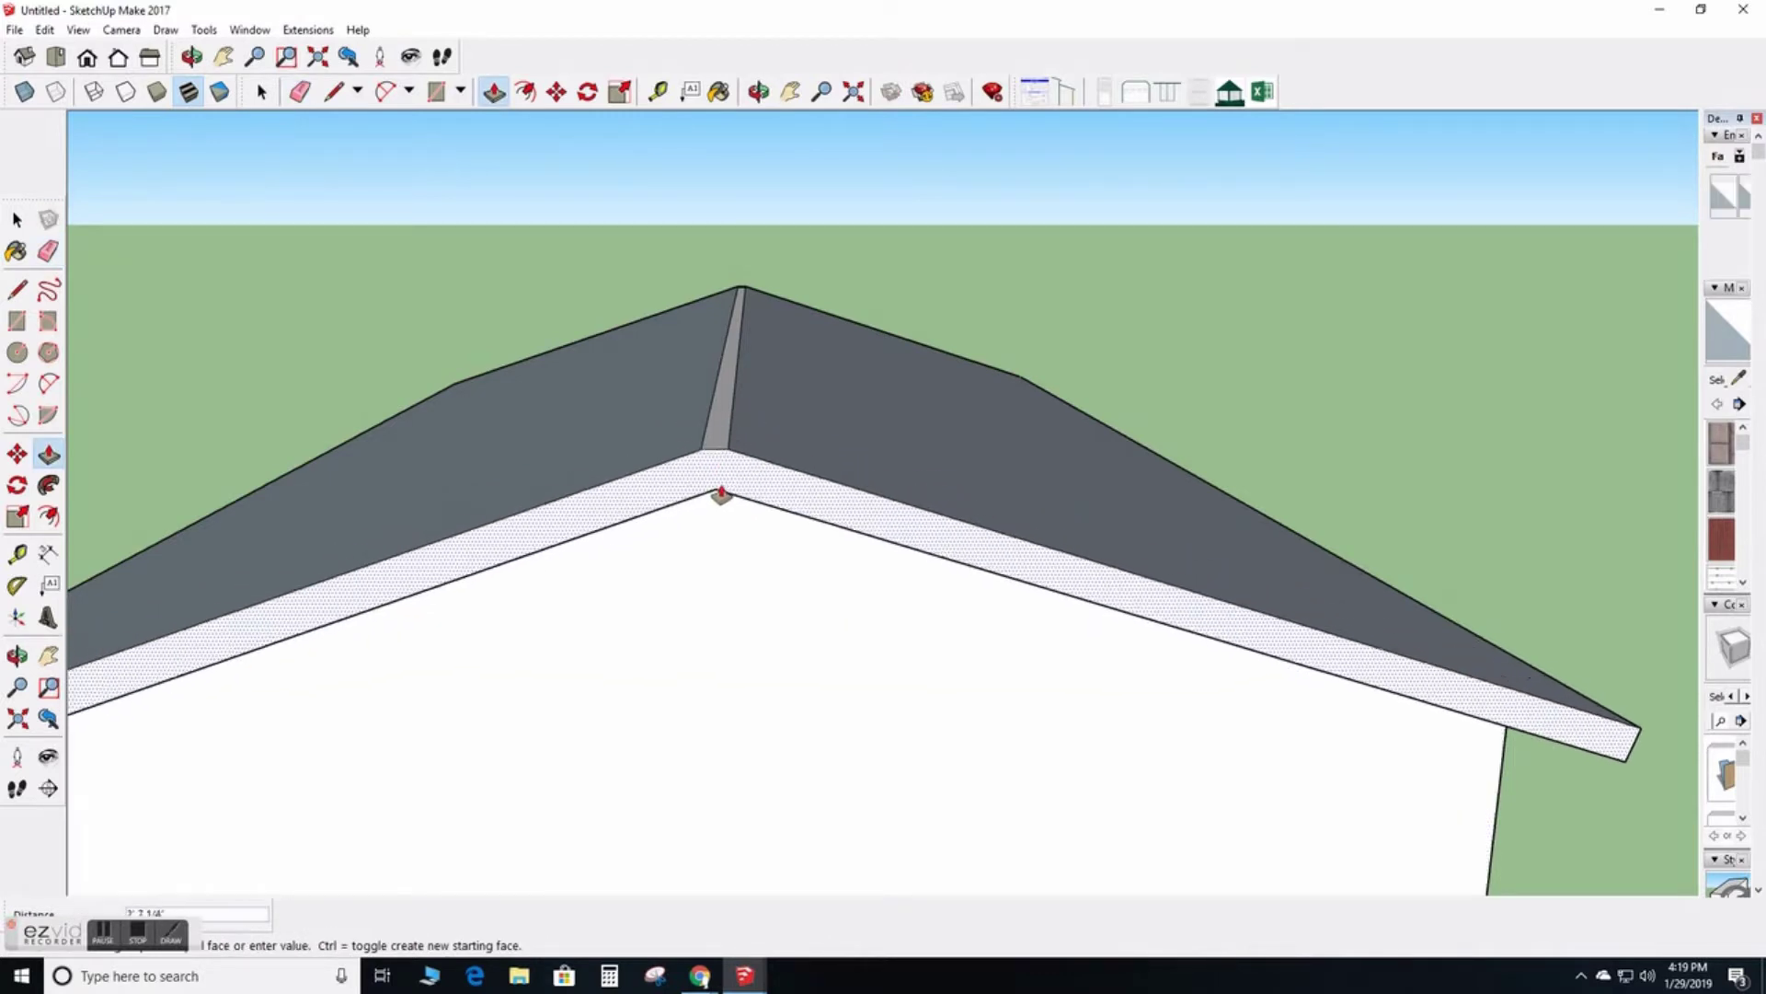
click(721, 494)
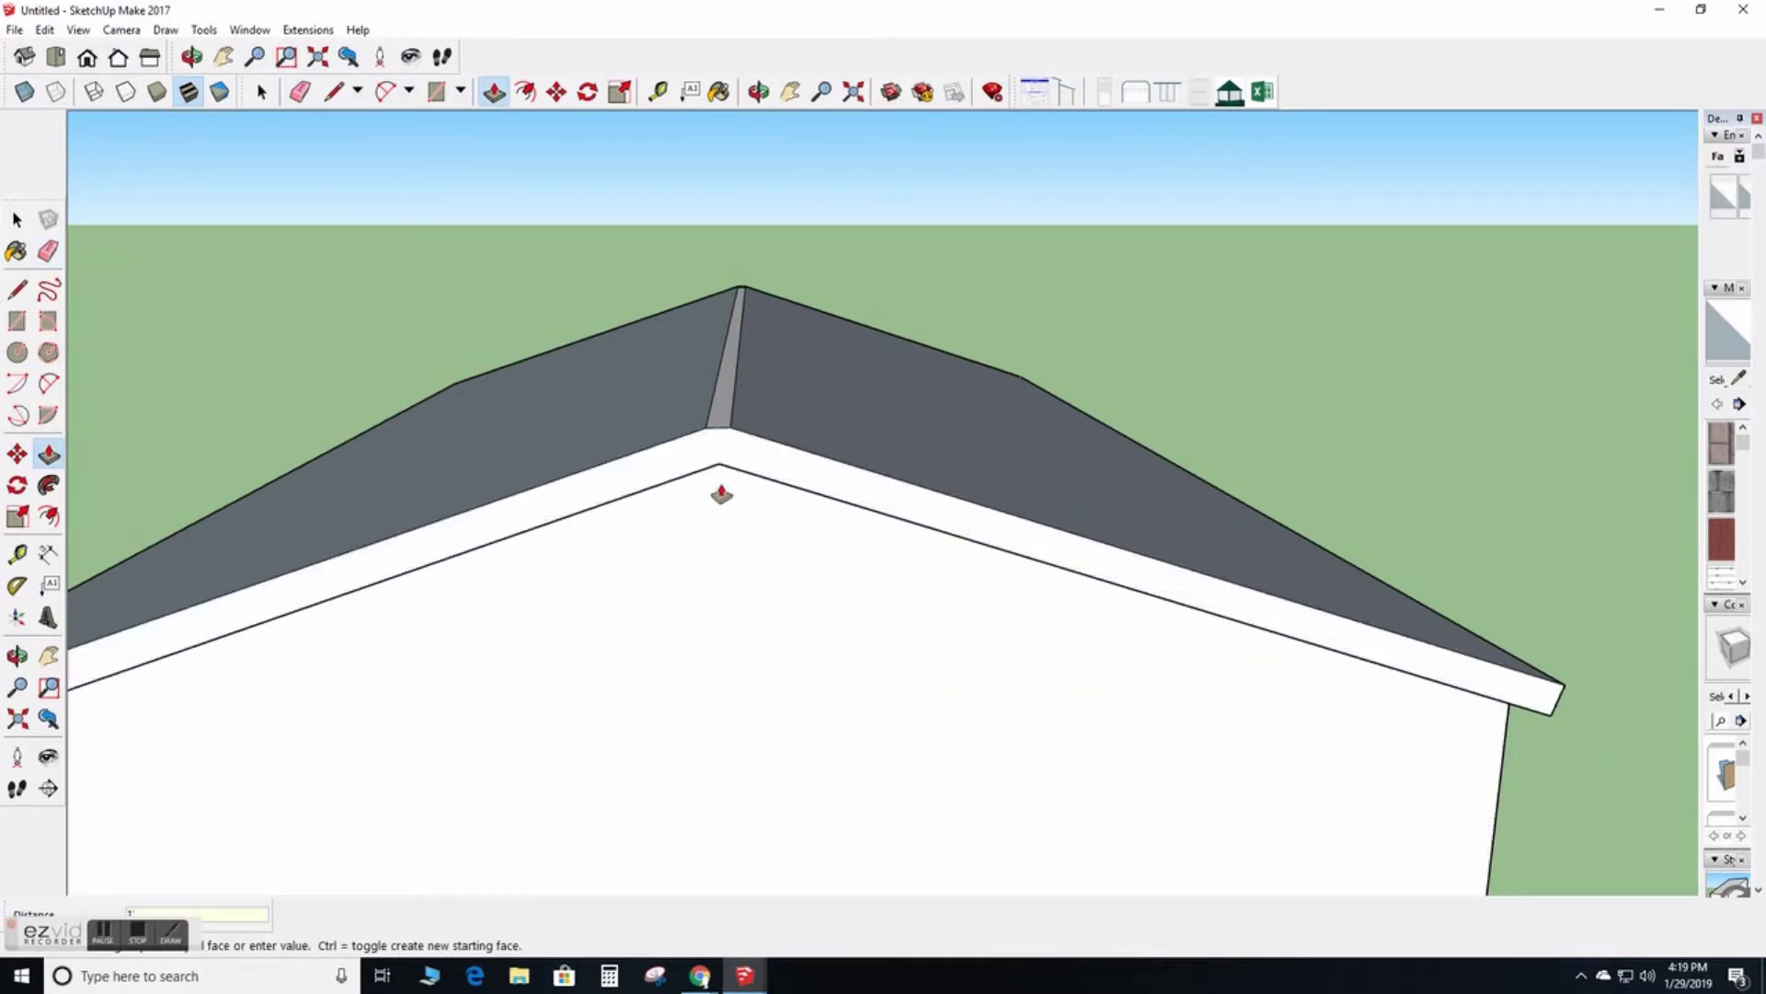
Push/Pull the narrow roof edge face along one long side wall outward by 1' to extend the eave
middle_drag(1033, 418, 935, 447)
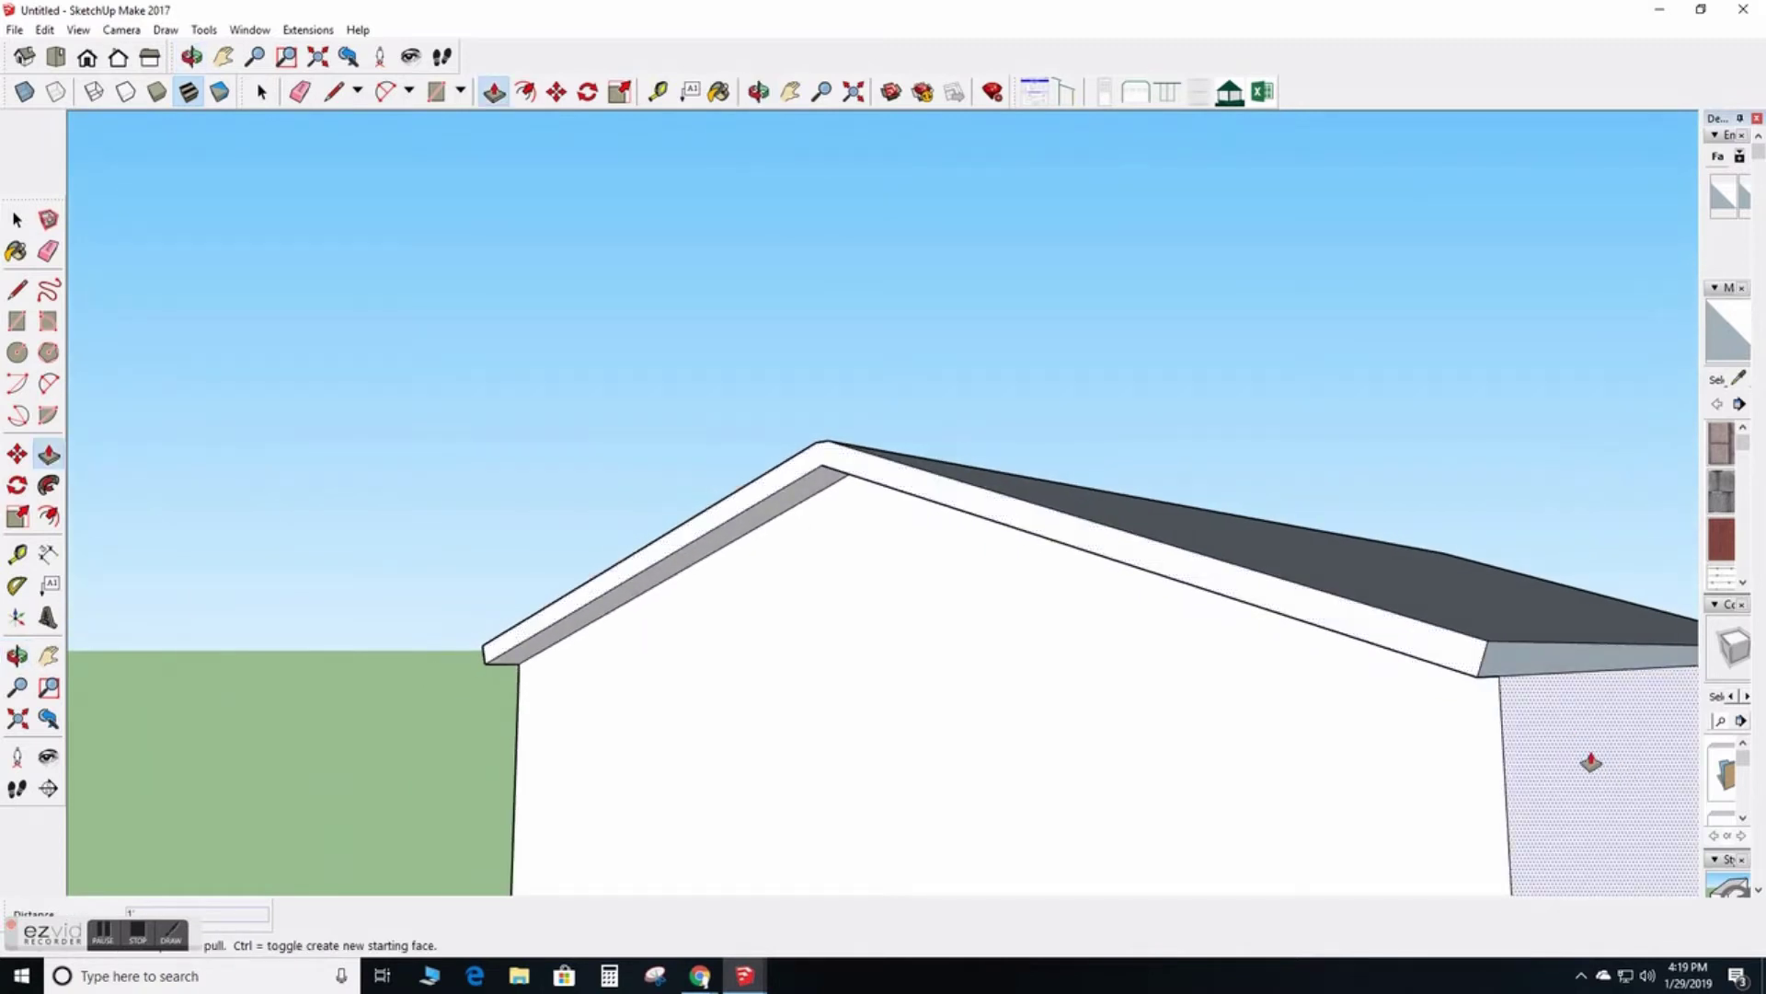
shift+middle_drag(1591, 762, 964, 666)
key(l)
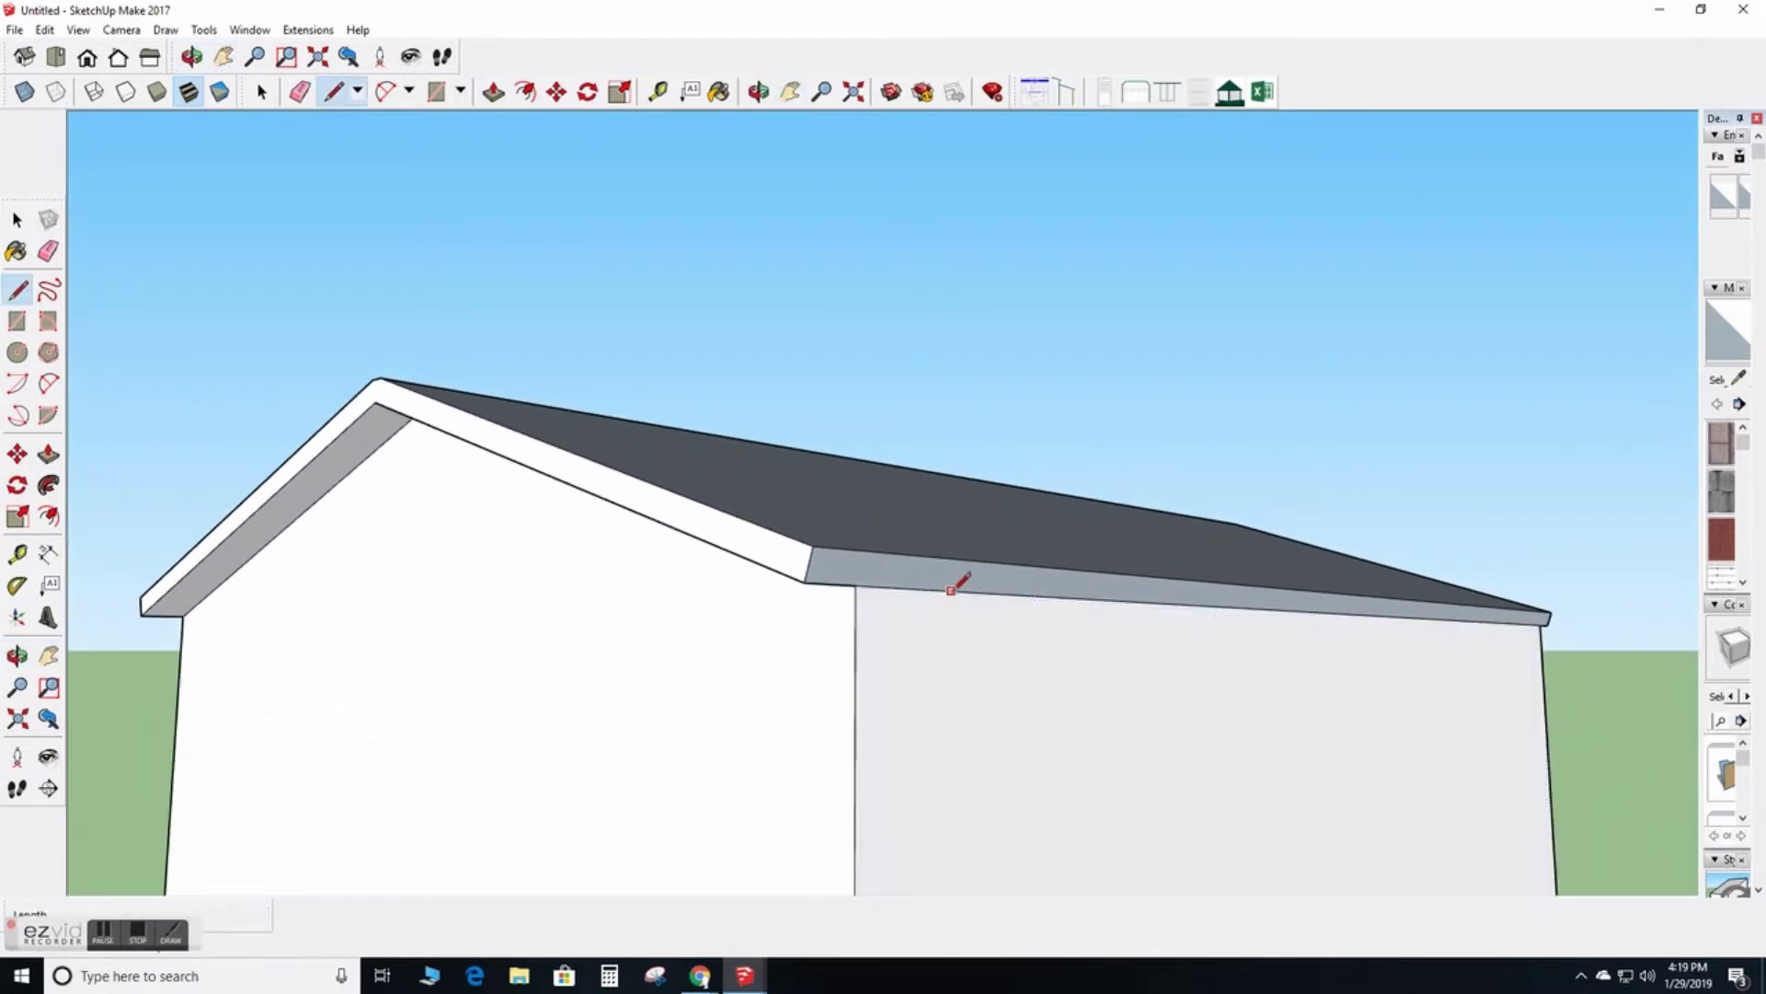
key(p)
click(1020, 585)
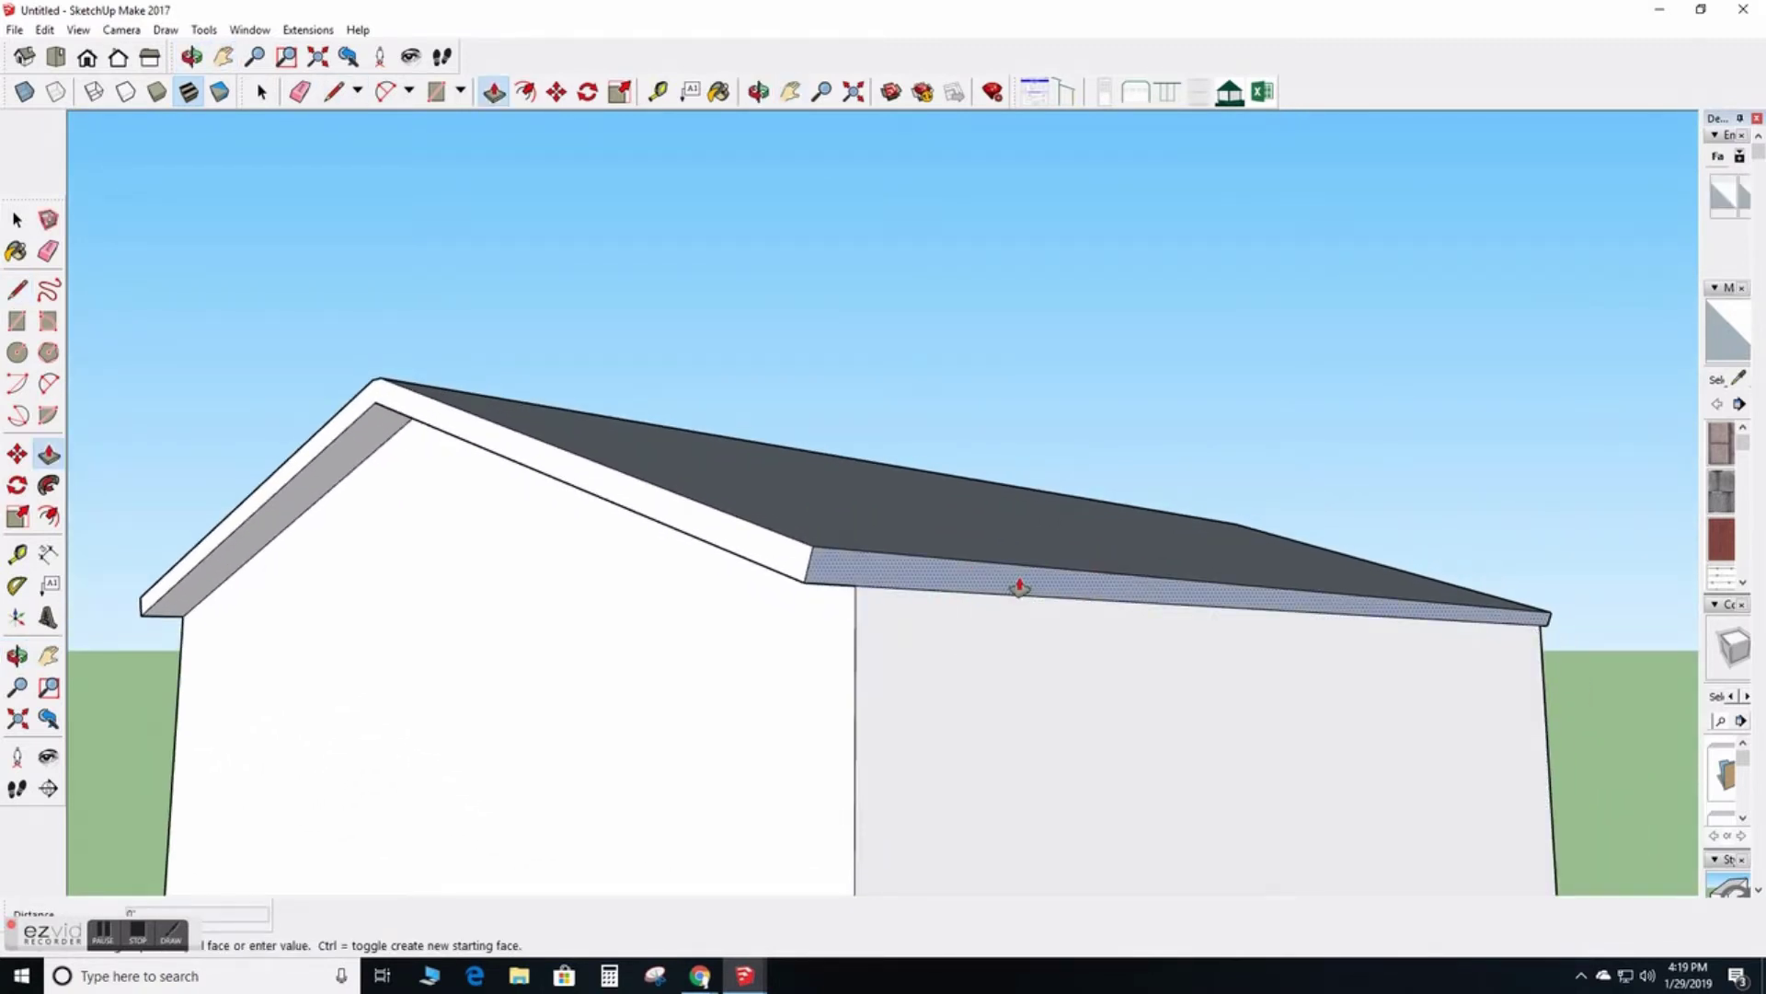
key(Return)
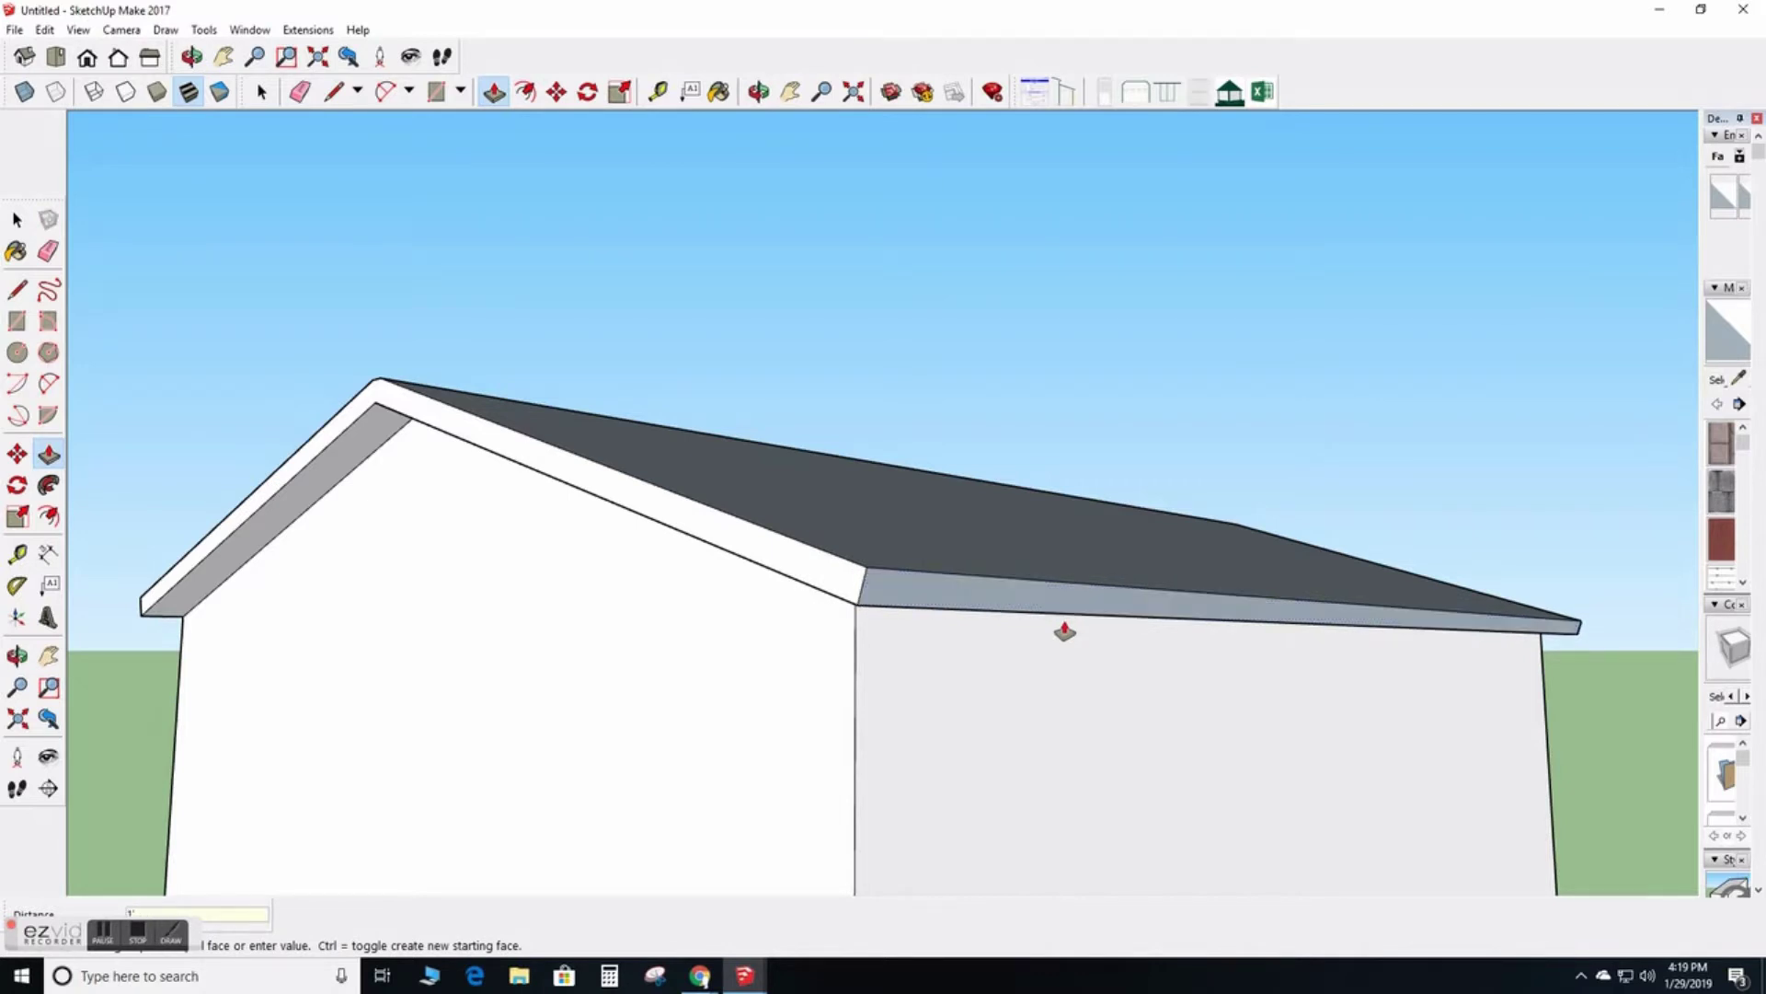
Extend the eave on the opposite long side by Push/Pulling its narrow edge face outward by 1'
scroll(262, 709, down, 3)
middle_drag(203, 691, 1034, 712)
scroll(1035, 711, up, 2)
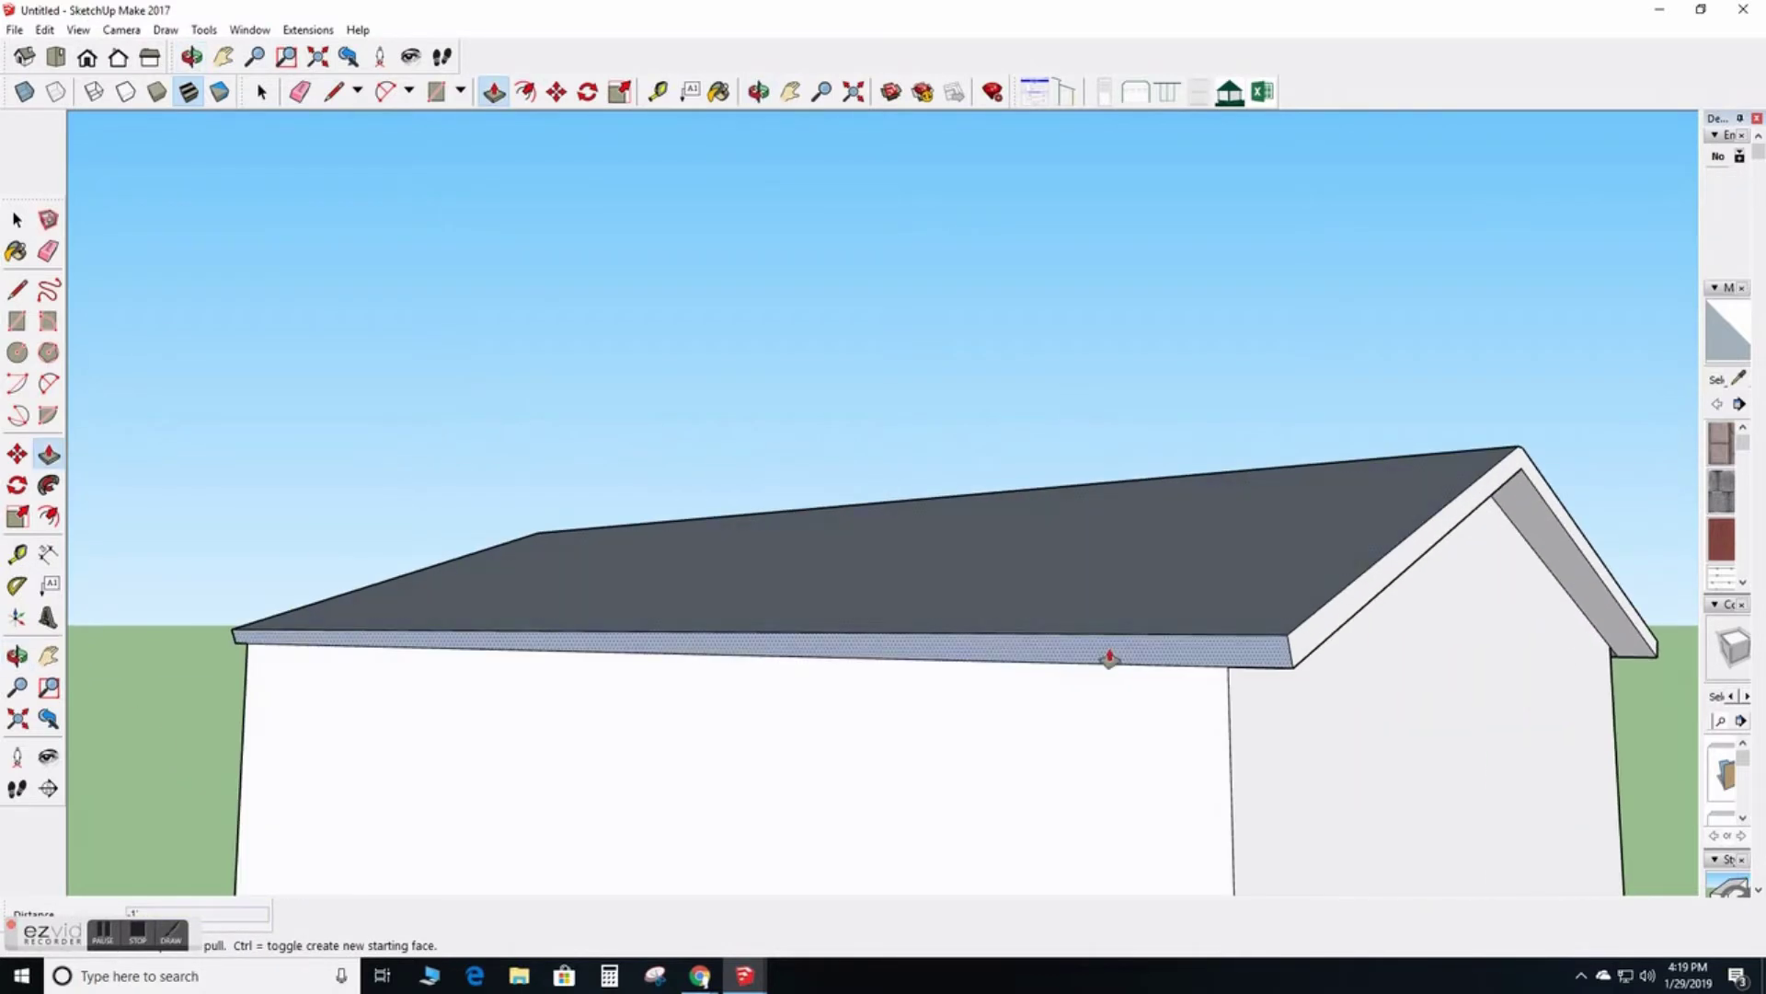
click(1104, 658)
key(Return)
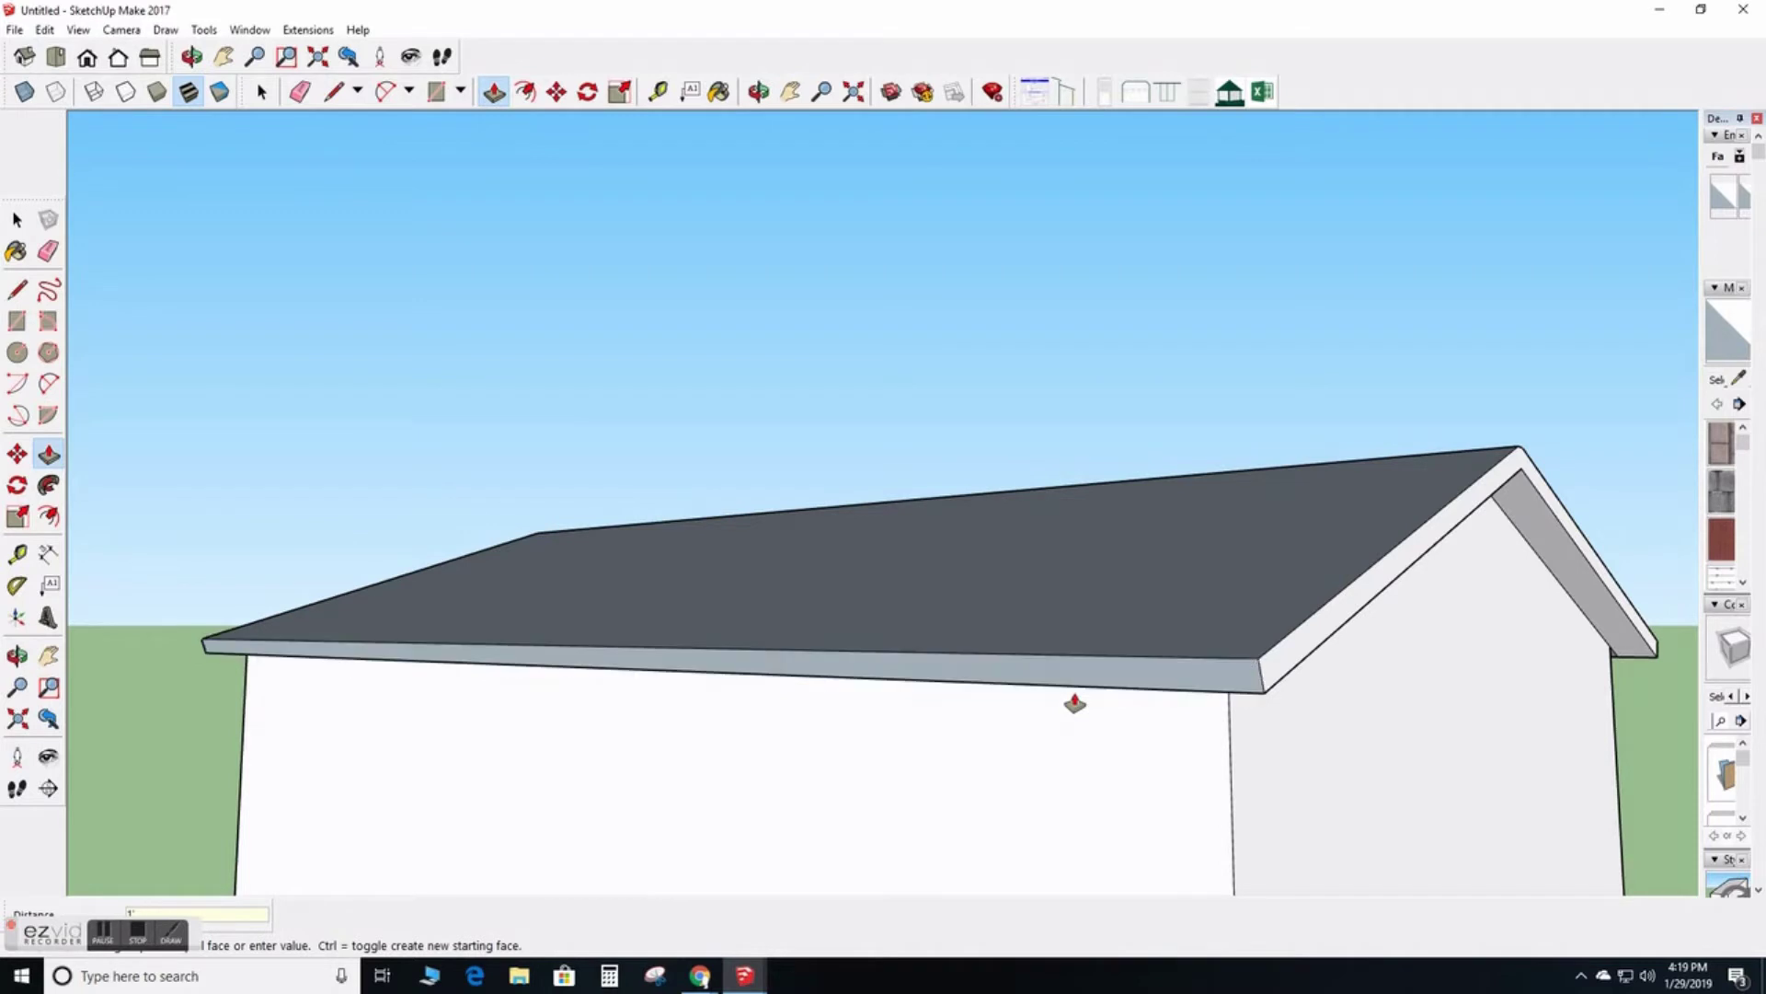
Draw a level line about 11 3/8" long from the eave's lower edge back to the wall corner, closing a triangular soffit profile
scroll(1499, 588, down, 2)
middle_drag(1416, 644, 845, 654)
drag(844, 653, 911, 612)
key(p)
scroll(1224, 611, up, 2)
scroll(1261, 602, up, 2)
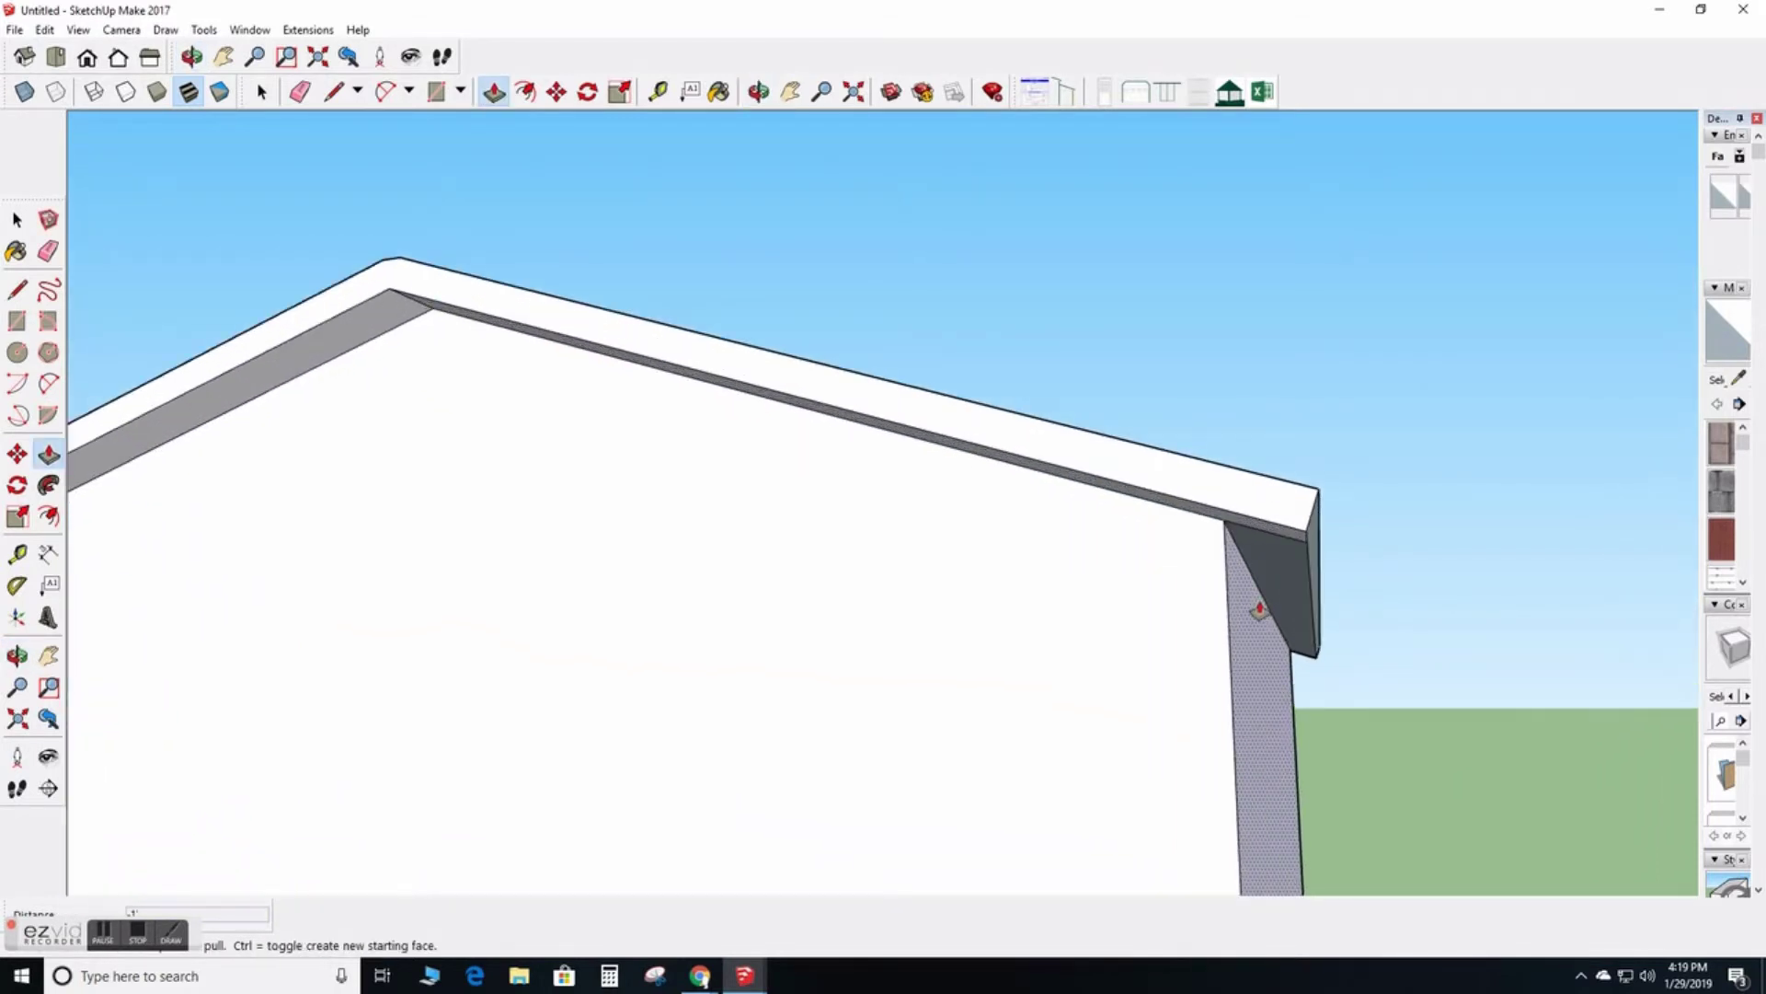
key(l)
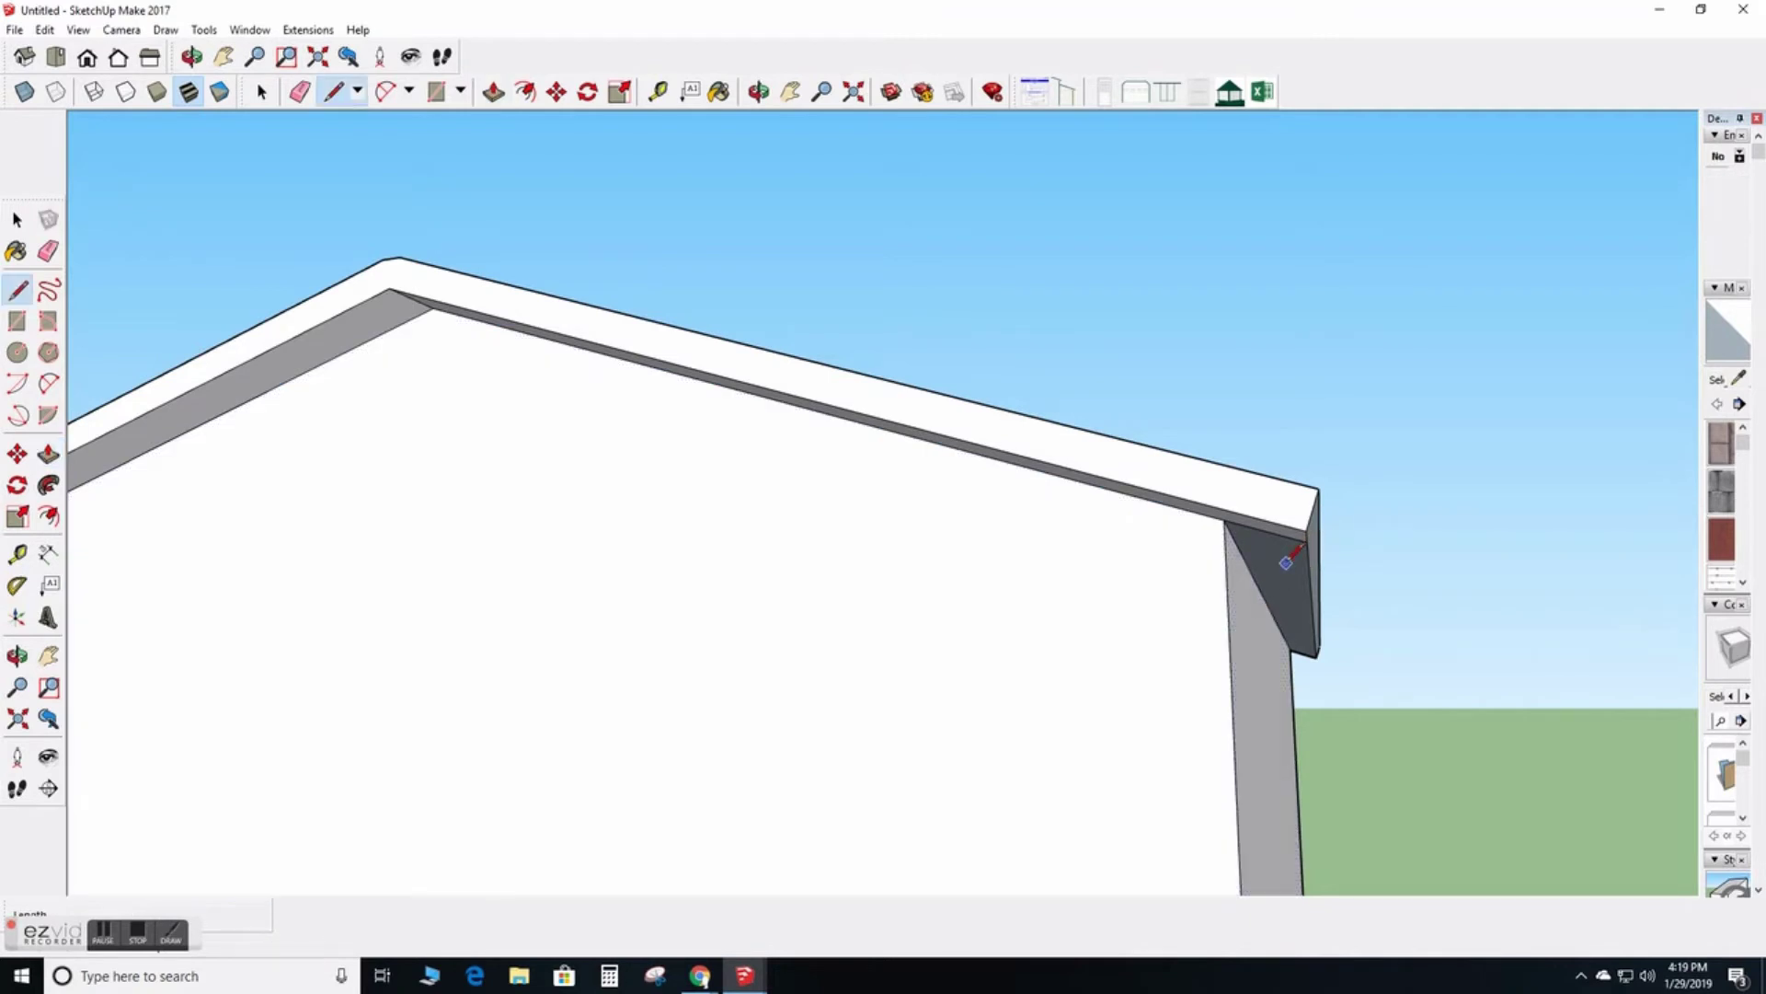
middle_drag(1286, 563, 1269, 508)
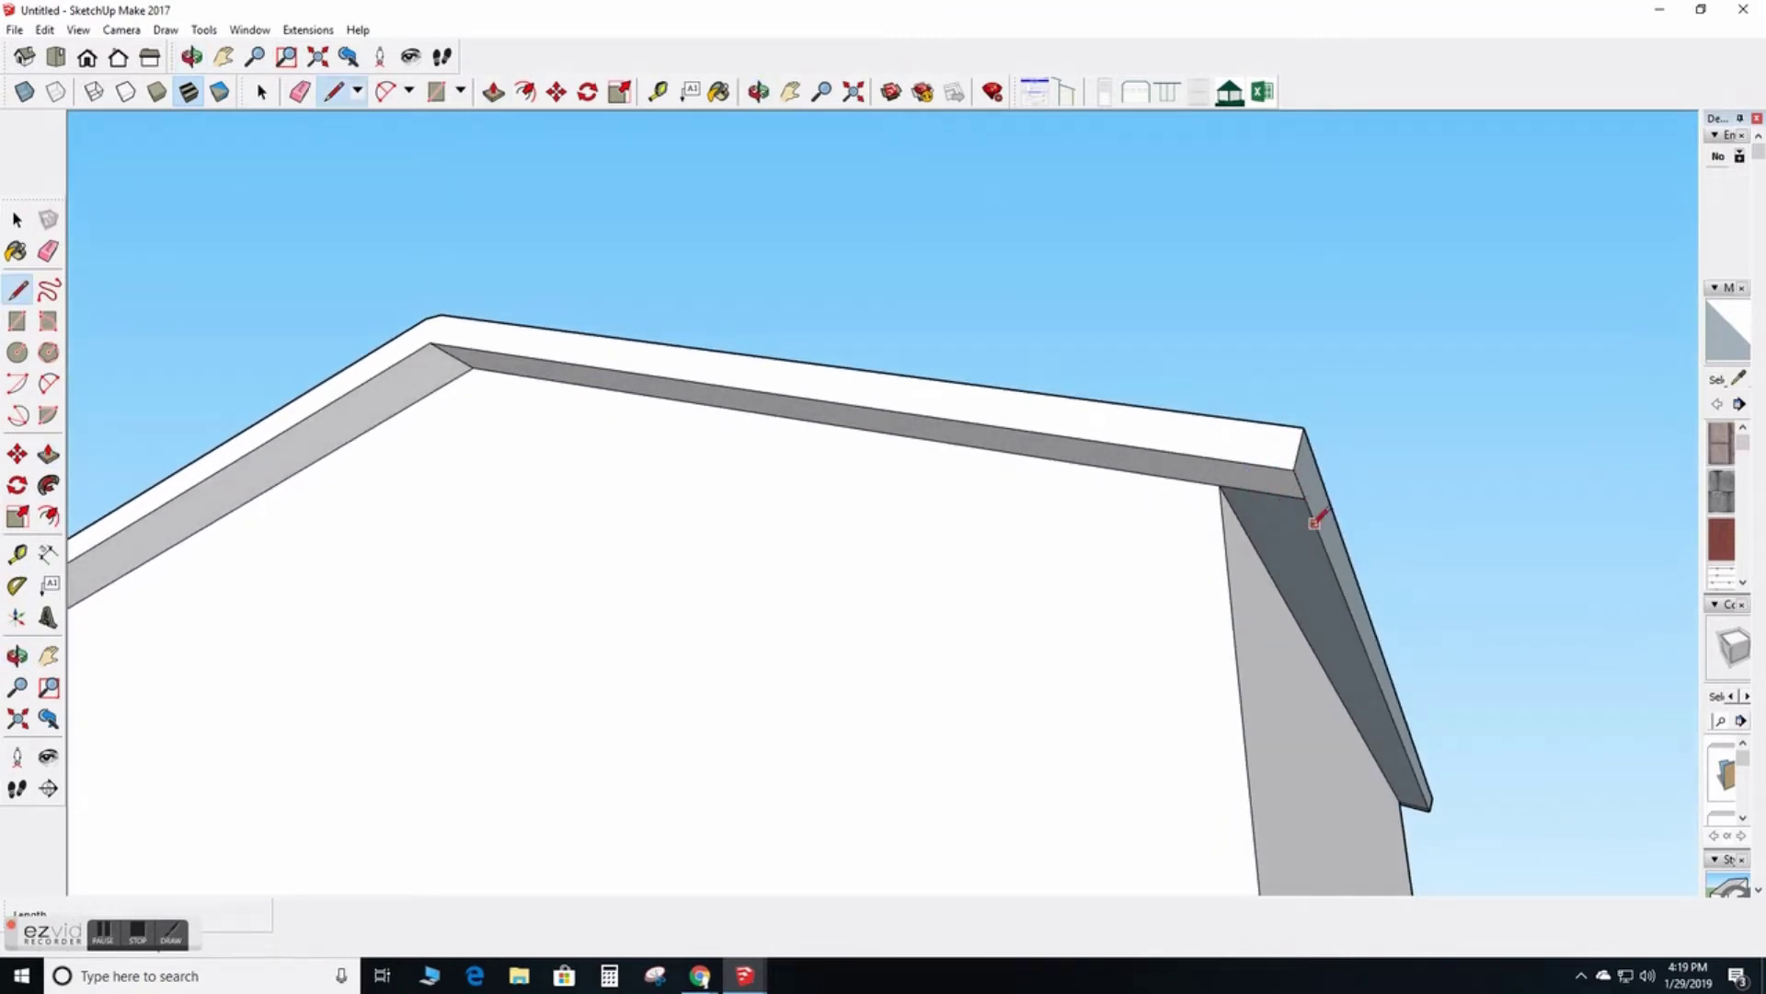
click(1304, 498)
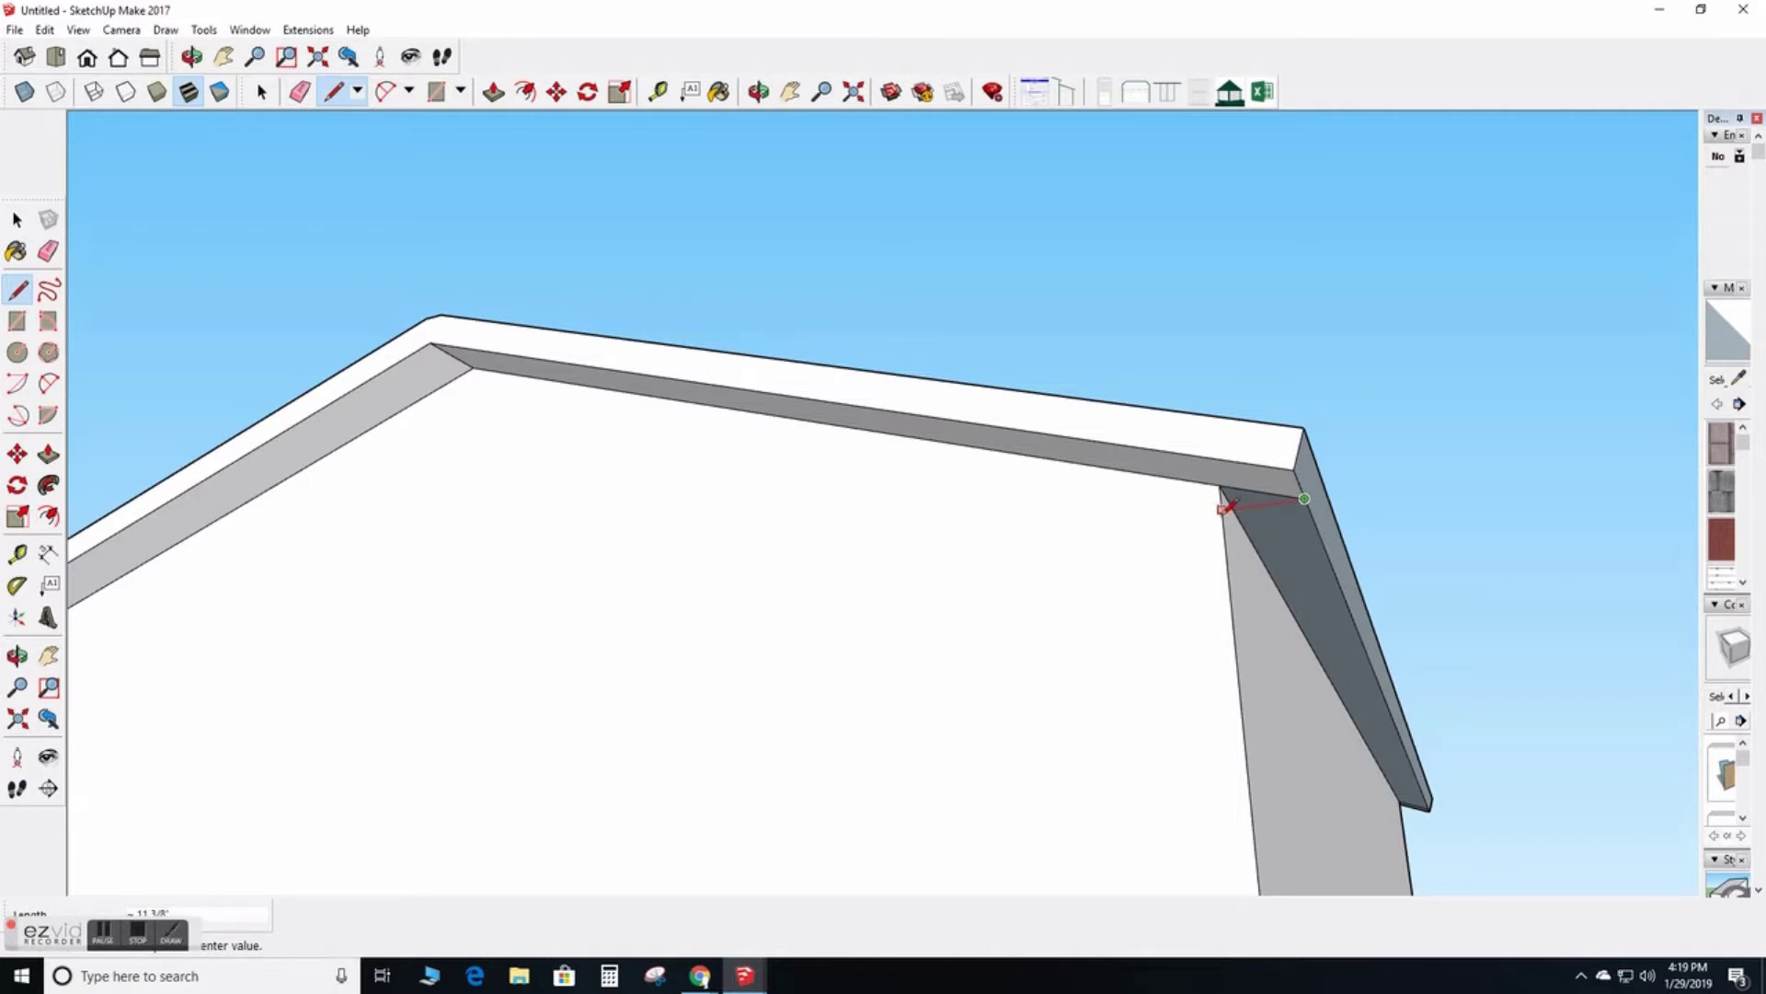
scroll(1223, 510, up, 3)
middle_drag(1222, 509, 1288, 624)
scroll(1226, 539, up, 2)
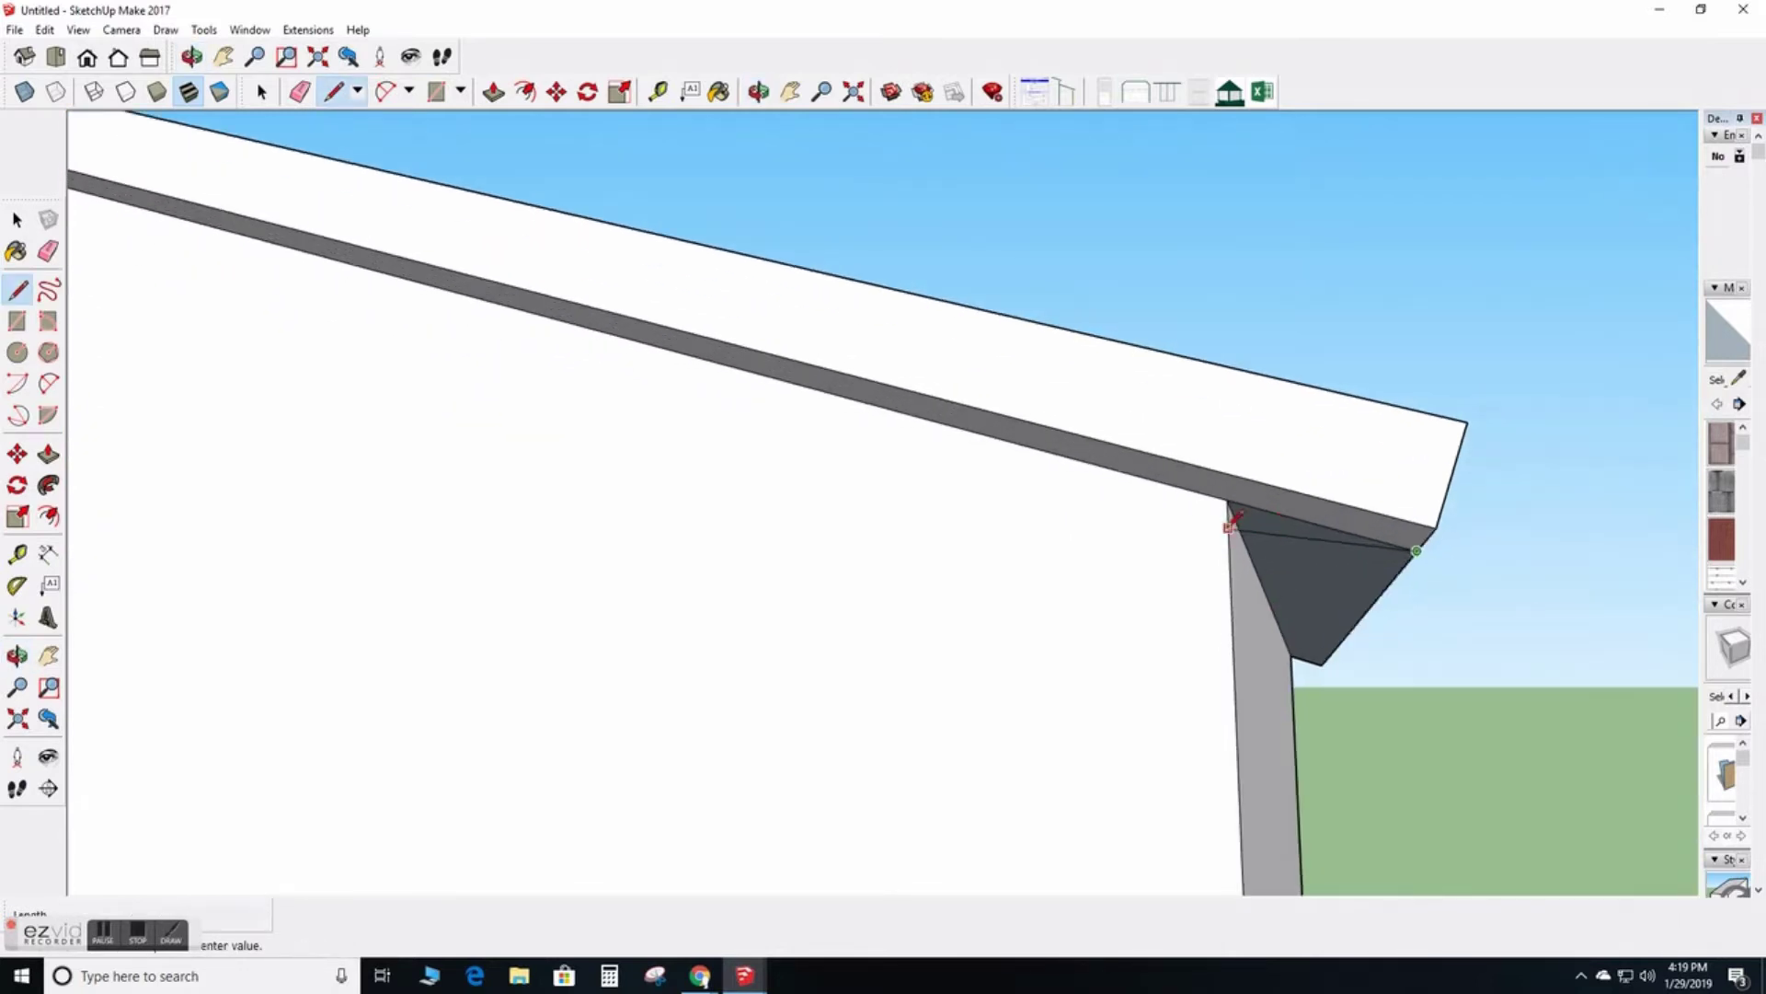
click(1231, 561)
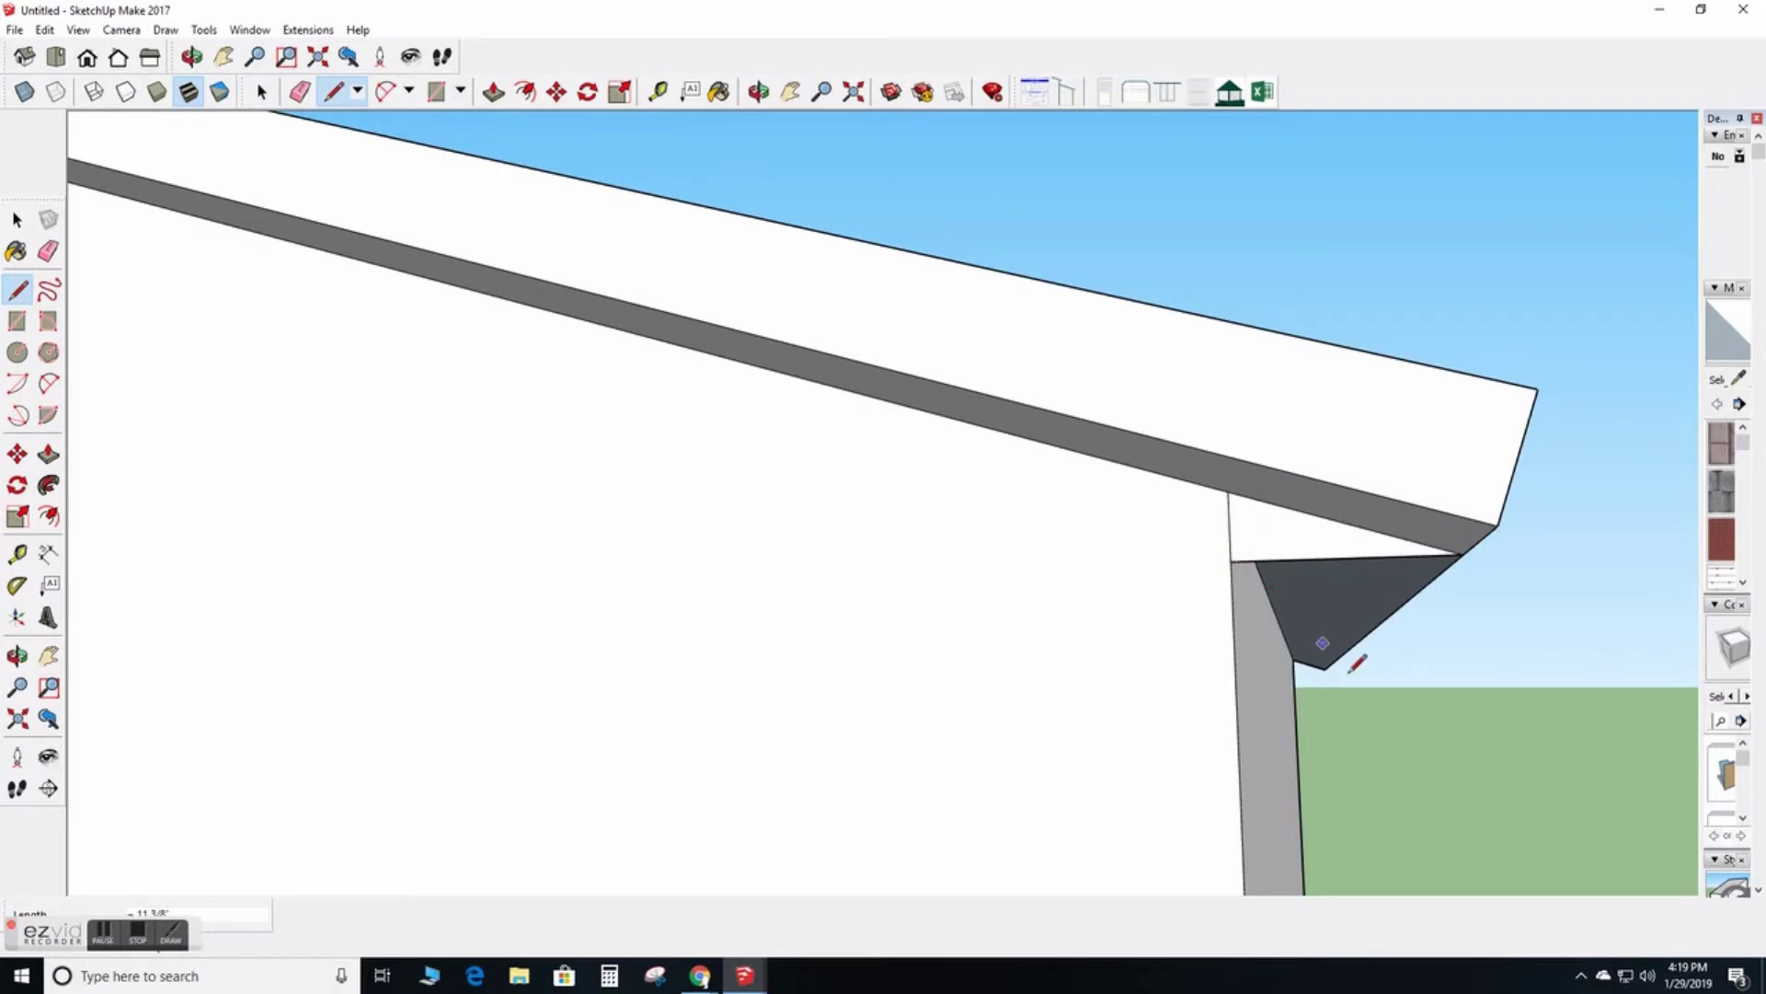
Push/Pull the triangular soffit profile along the side wall to the building's far end
scroll(1350, 673, down, 5)
middle_drag(1331, 720, 1182, 671)
key(p)
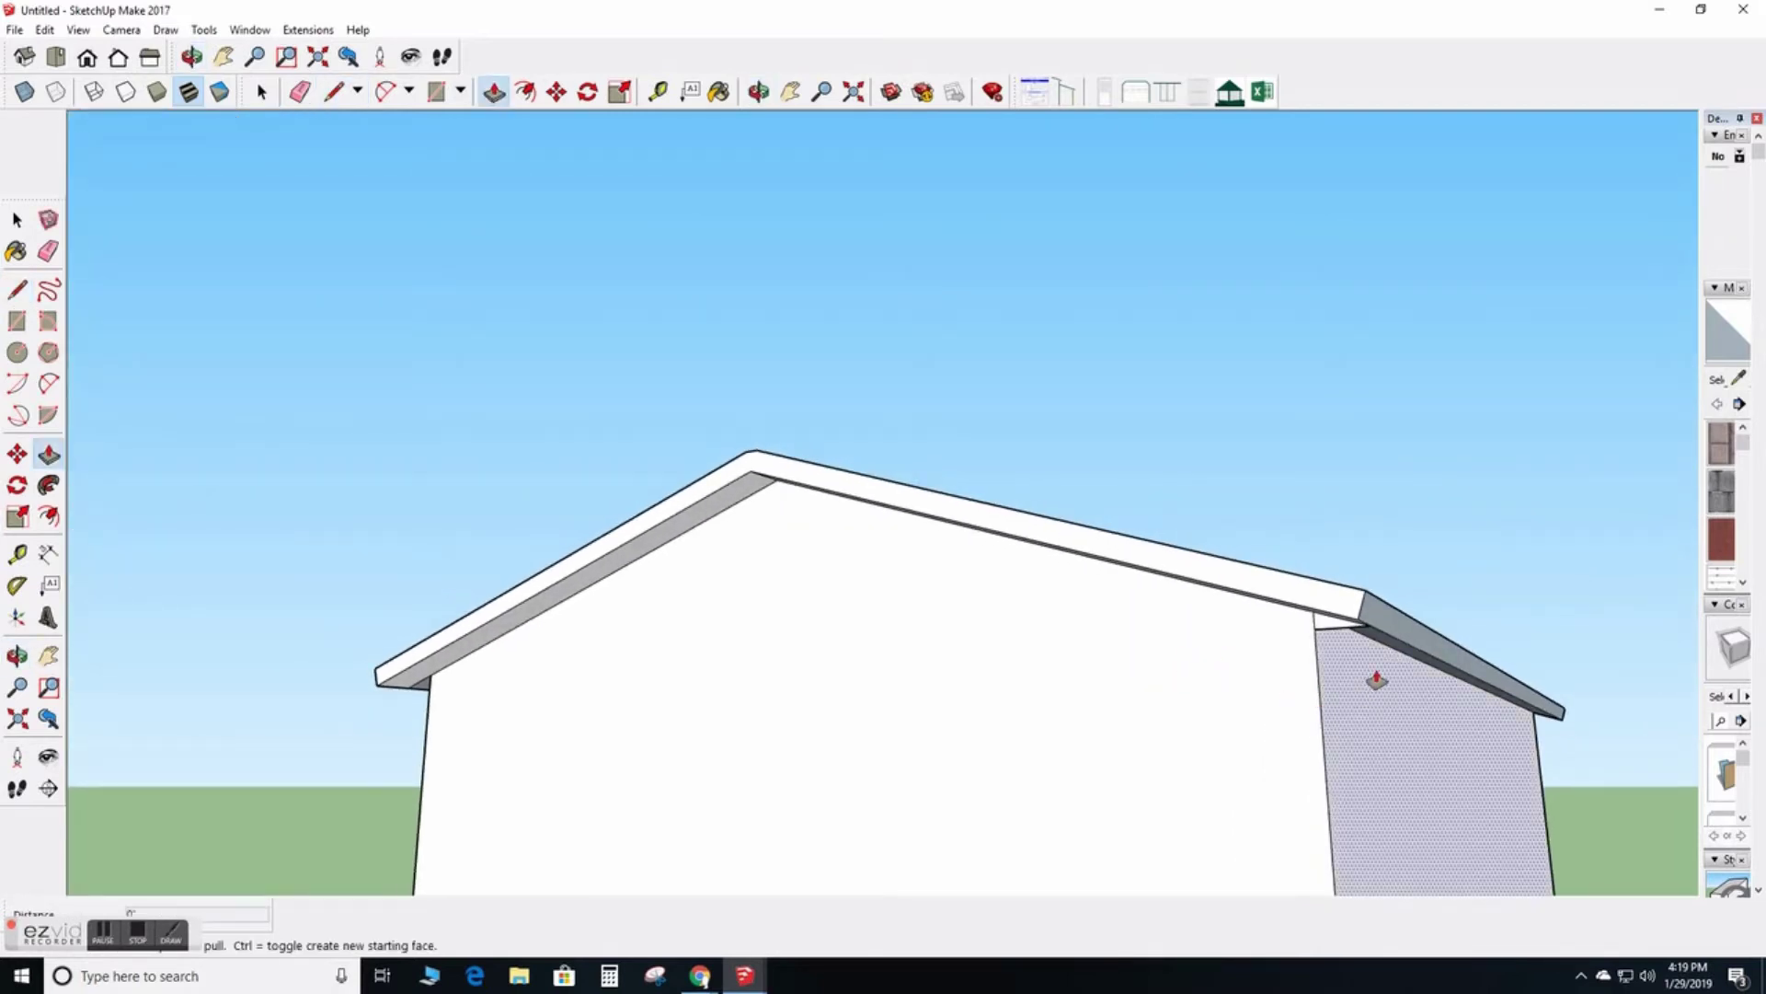
click(1324, 635)
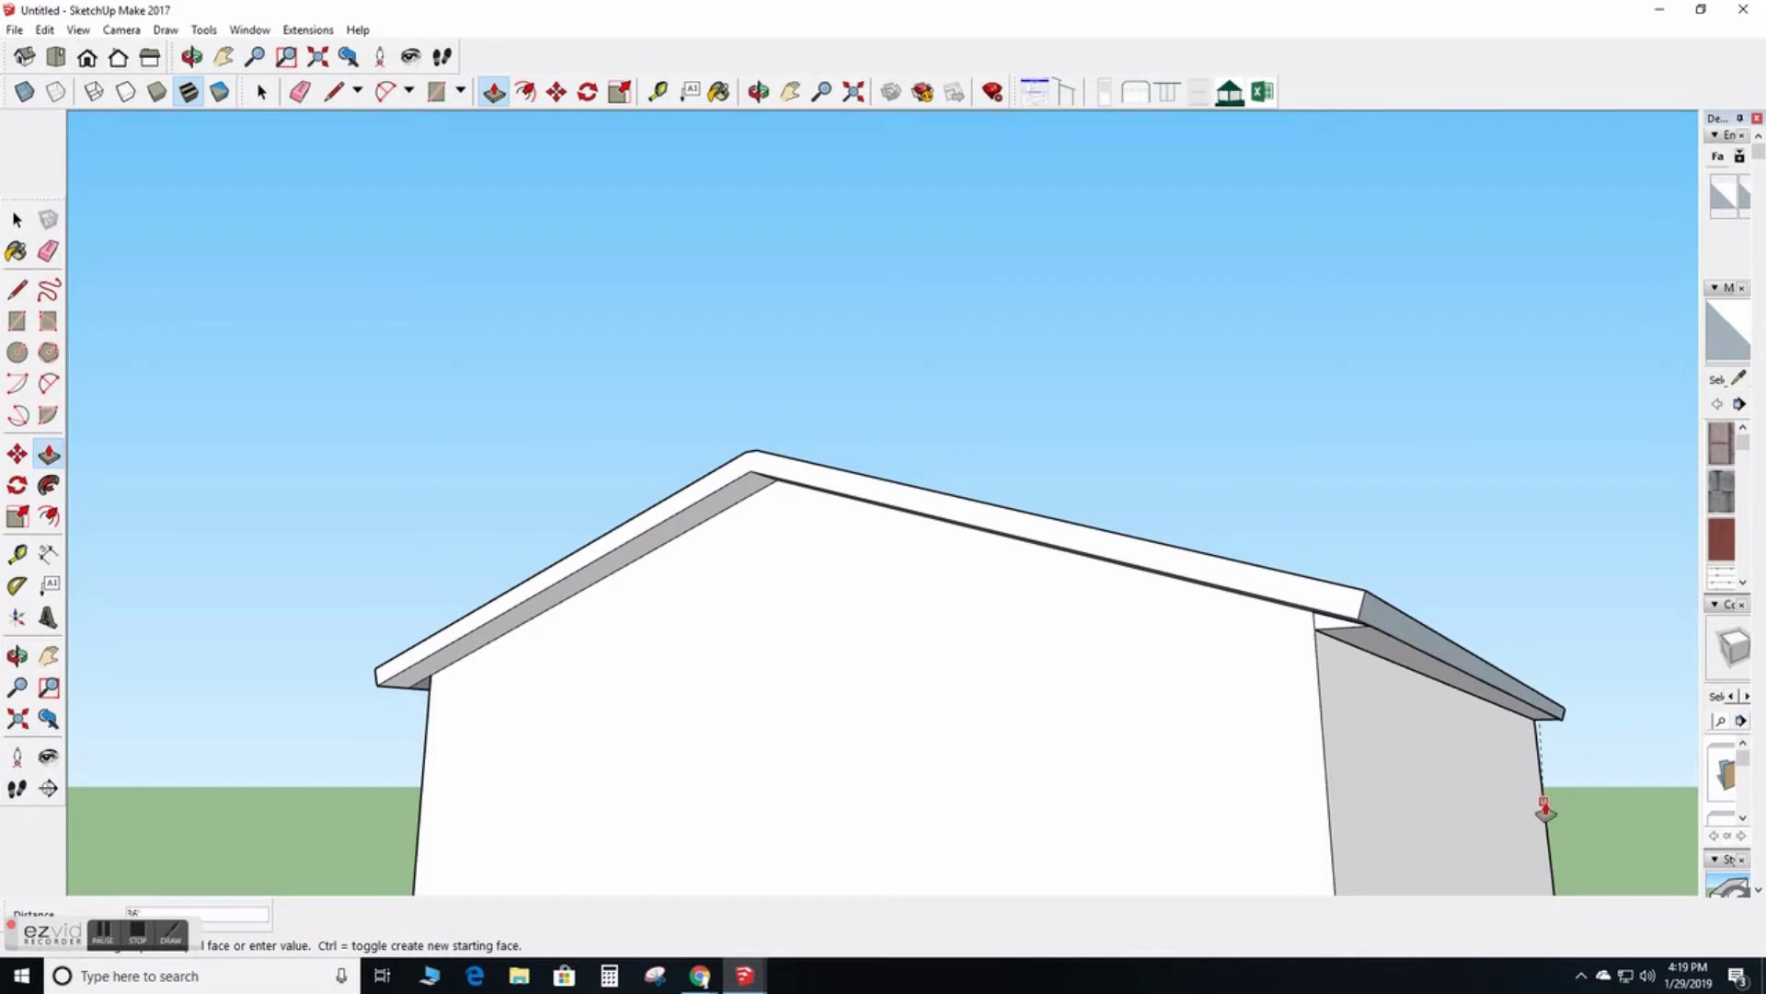
click(1544, 812)
On the other long side, draw a level line from the eave's lower edge to the wall corner to close the second soffit triangle
middle_drag(1234, 632, 990, 737)
scroll(1044, 737, down, 3)
middle_drag(1104, 718, 699, 747)
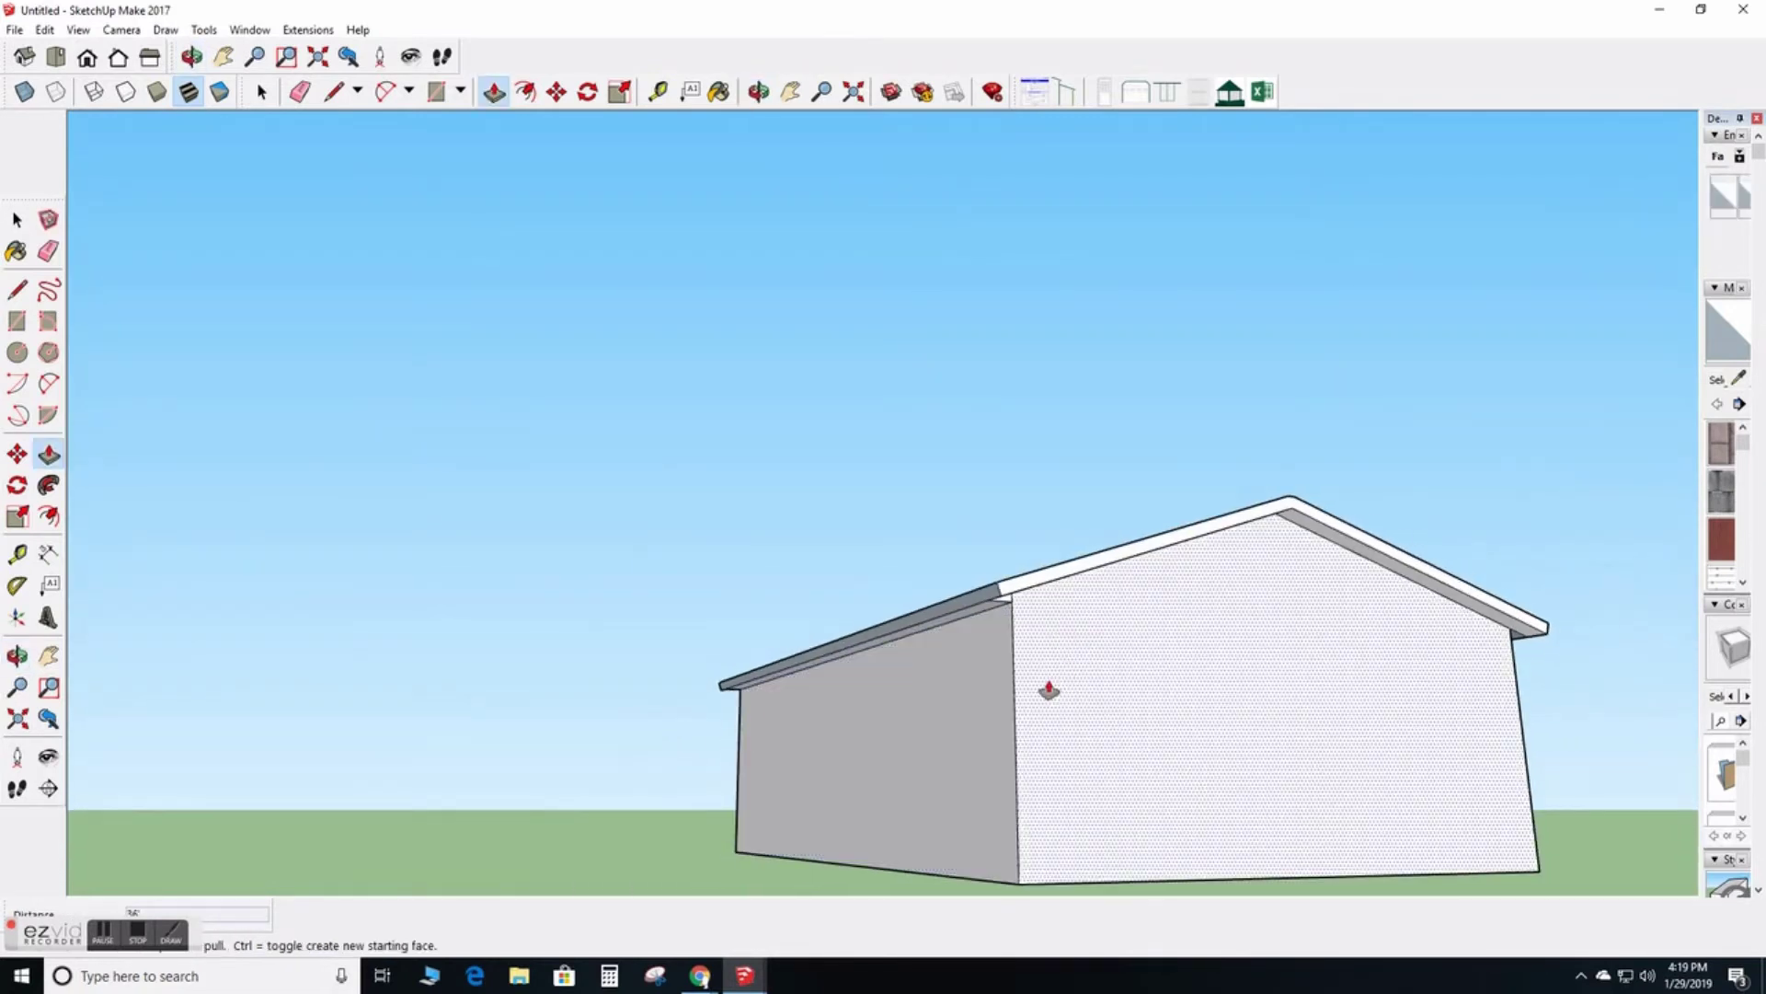
scroll(1049, 672, up, 2)
scroll(1145, 630, down, 3)
middle_drag(1262, 666, 722, 620)
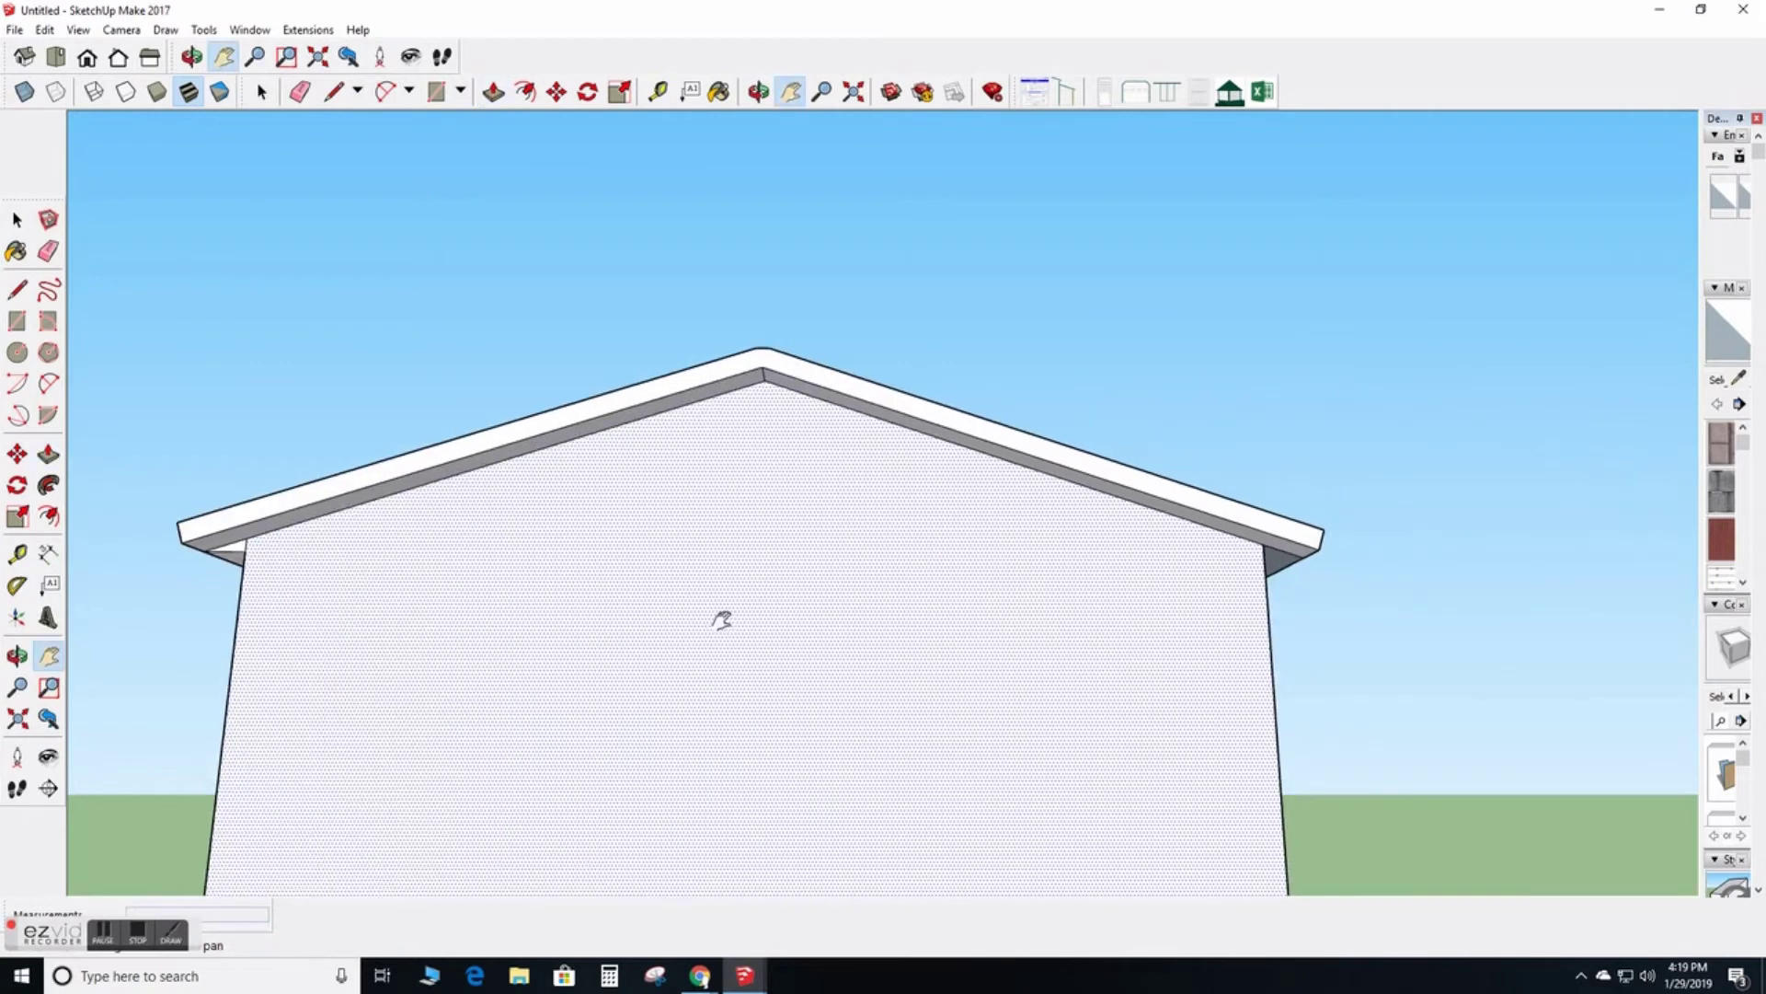
scroll(1315, 549, up, 5)
middle_drag(1315, 549, 1210, 560)
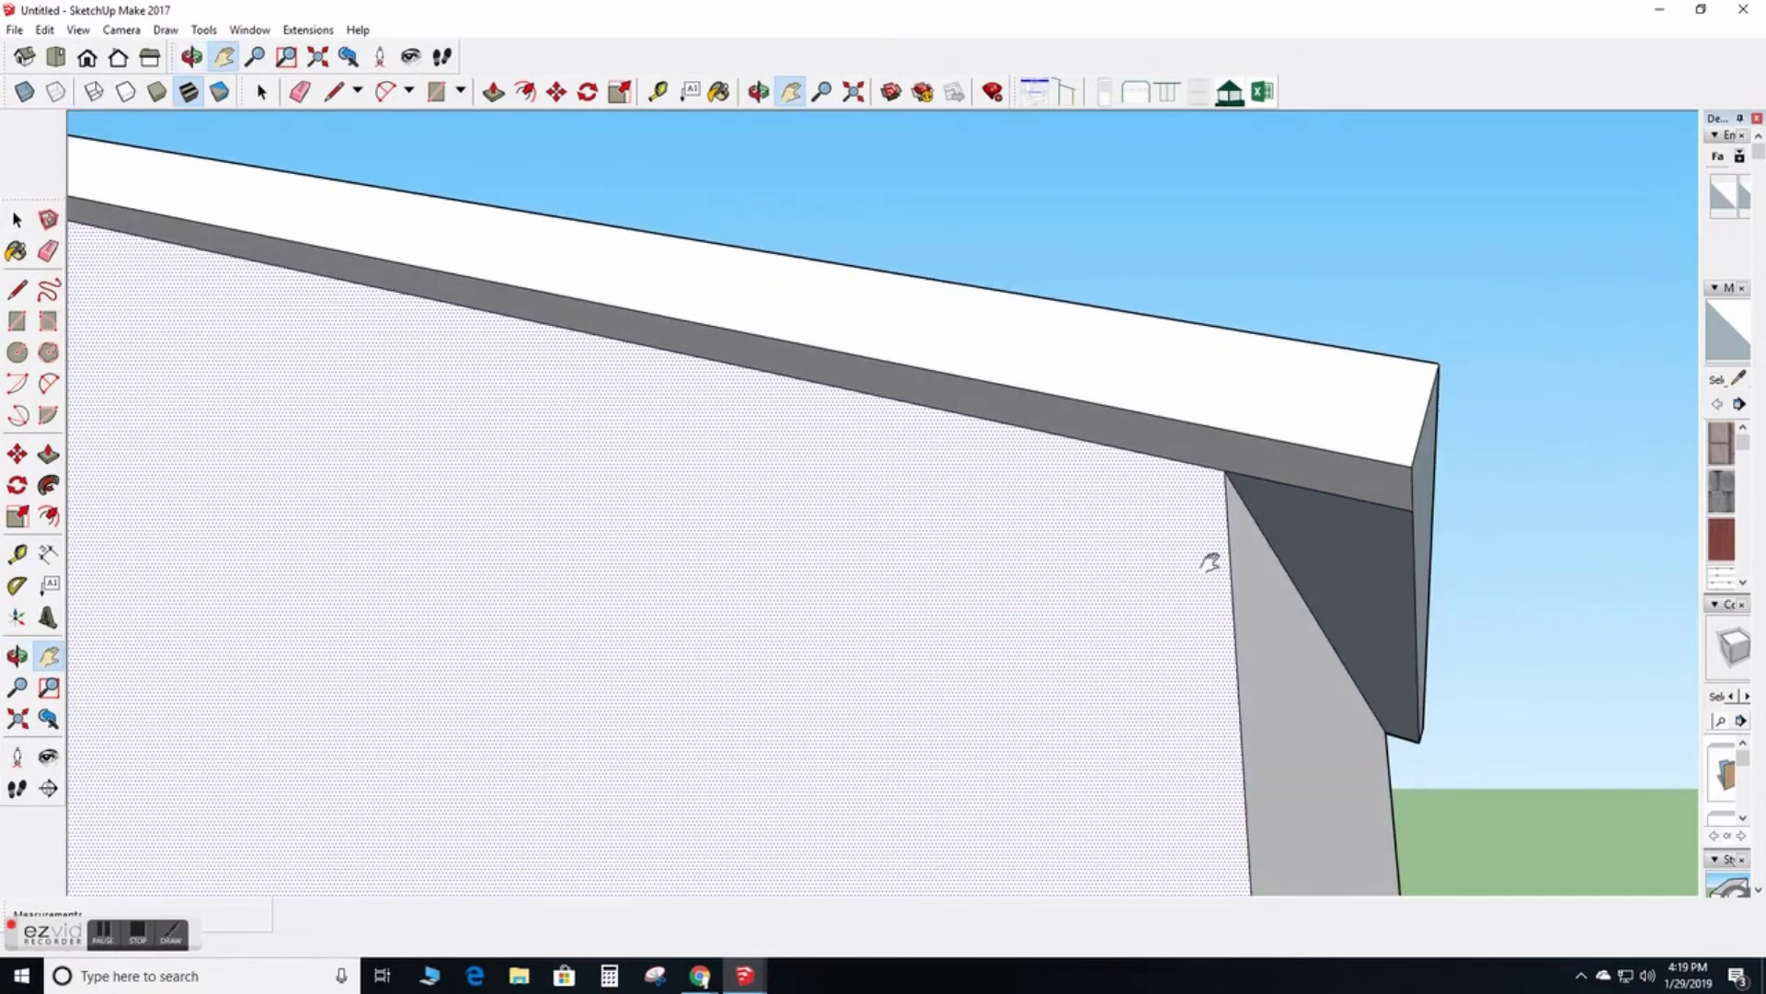
key(l)
click(1413, 510)
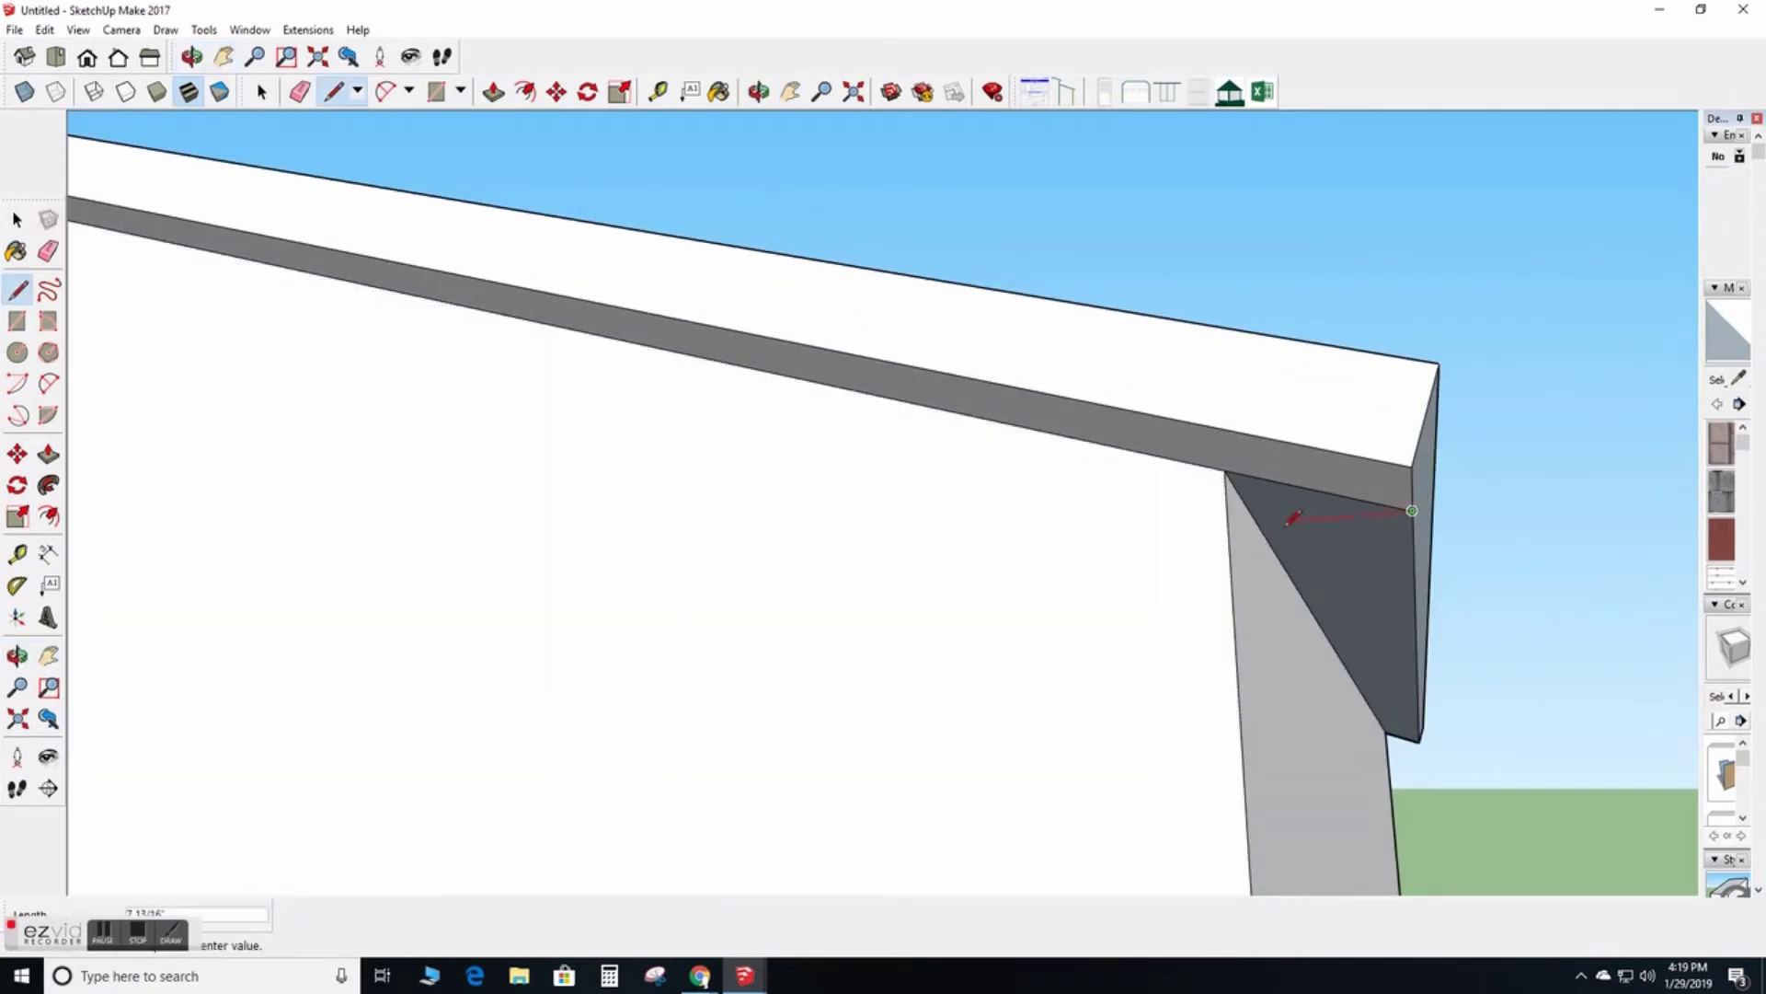
click(1229, 522)
Push/Pull the second soffit triangle along its side wall to the far end of the building
scroll(1274, 513, up, 2)
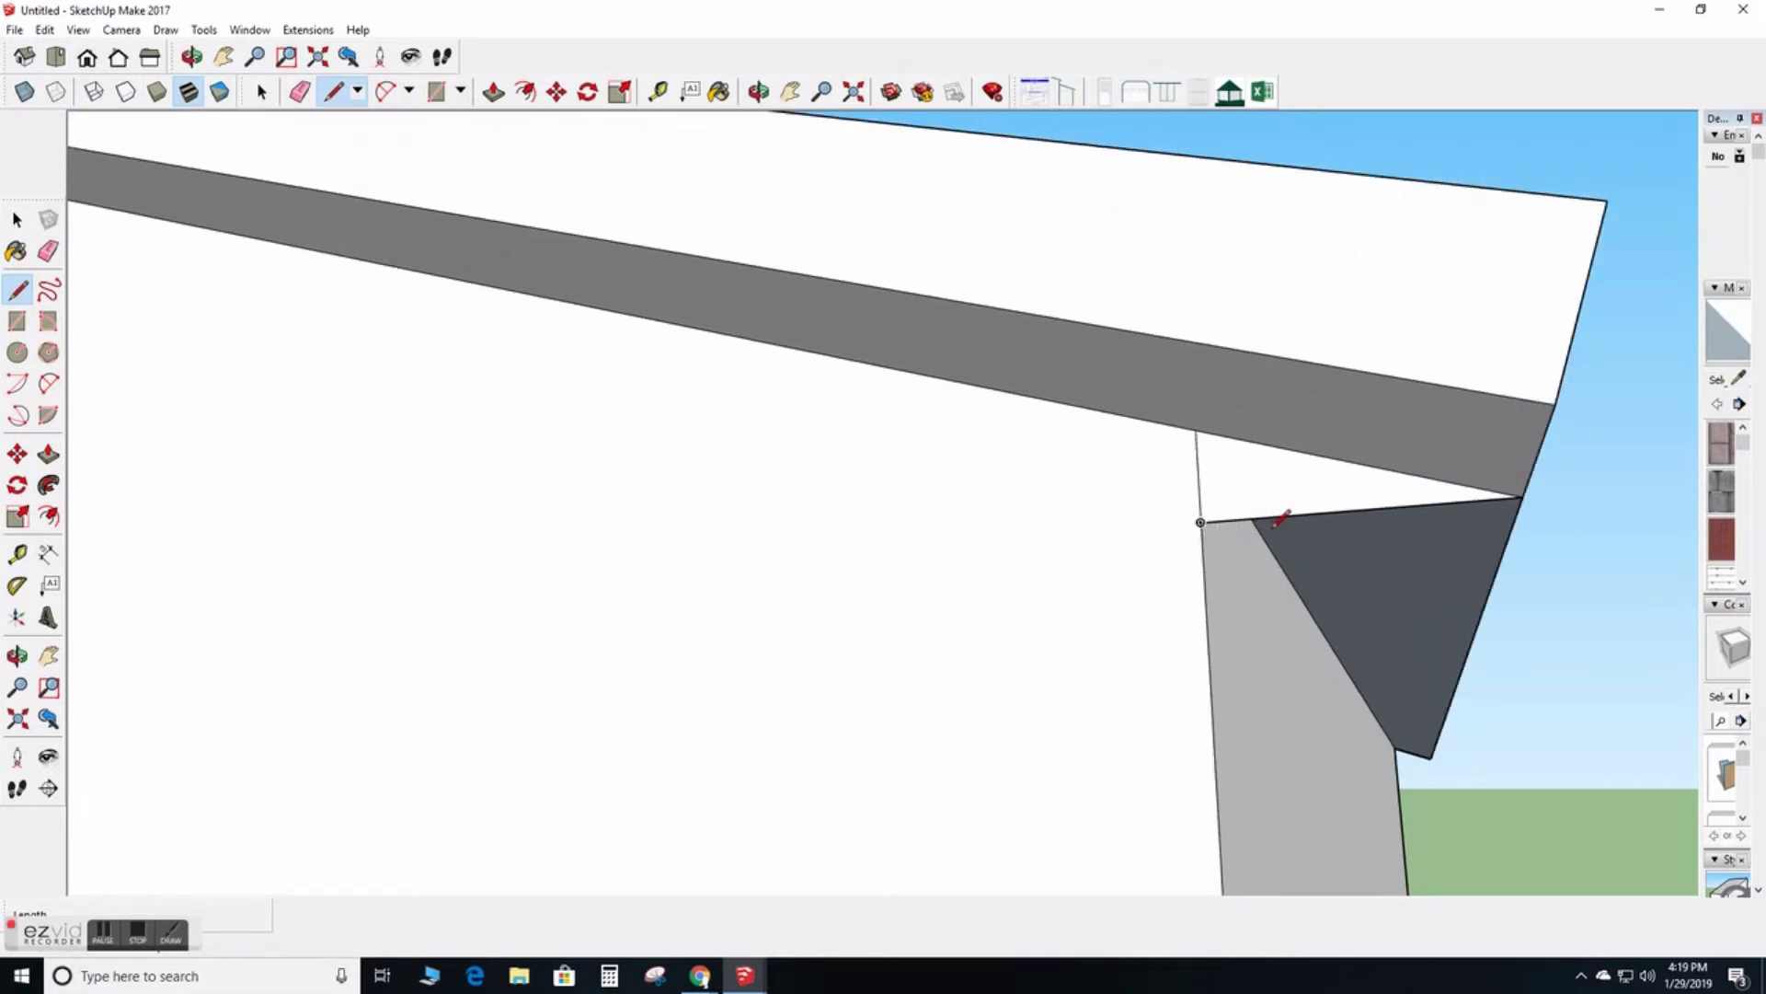
key(p)
click(1276, 514)
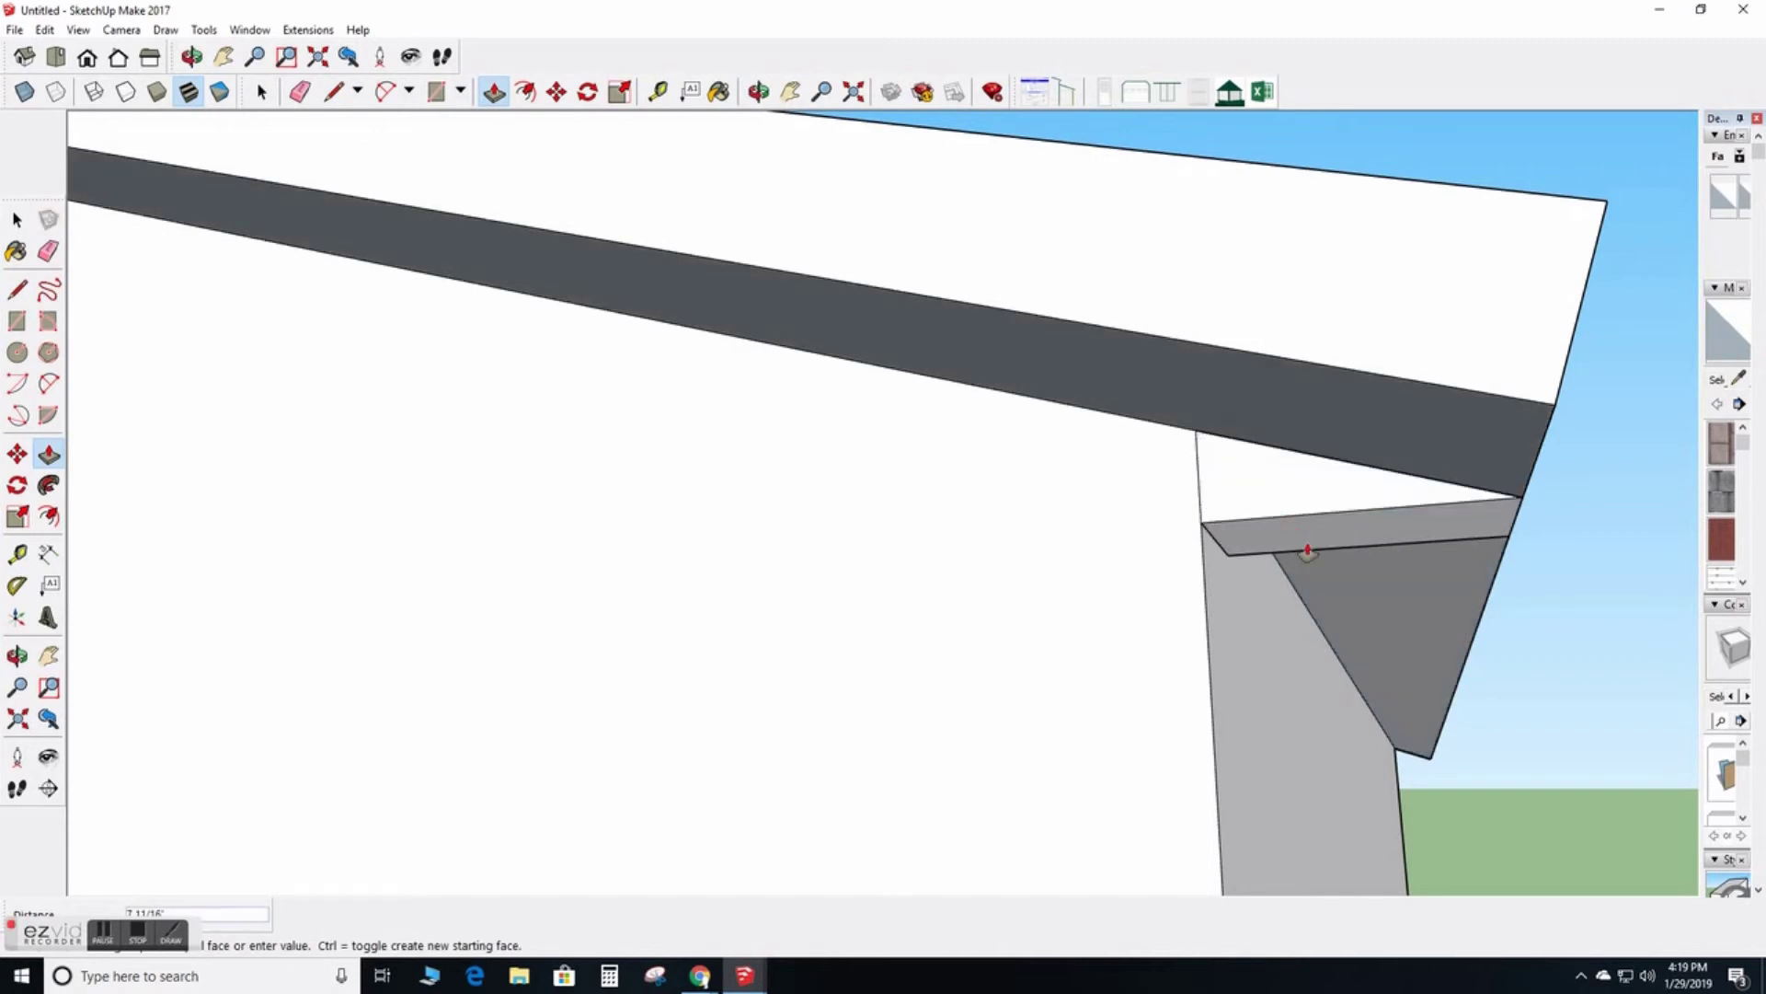
click(1402, 818)
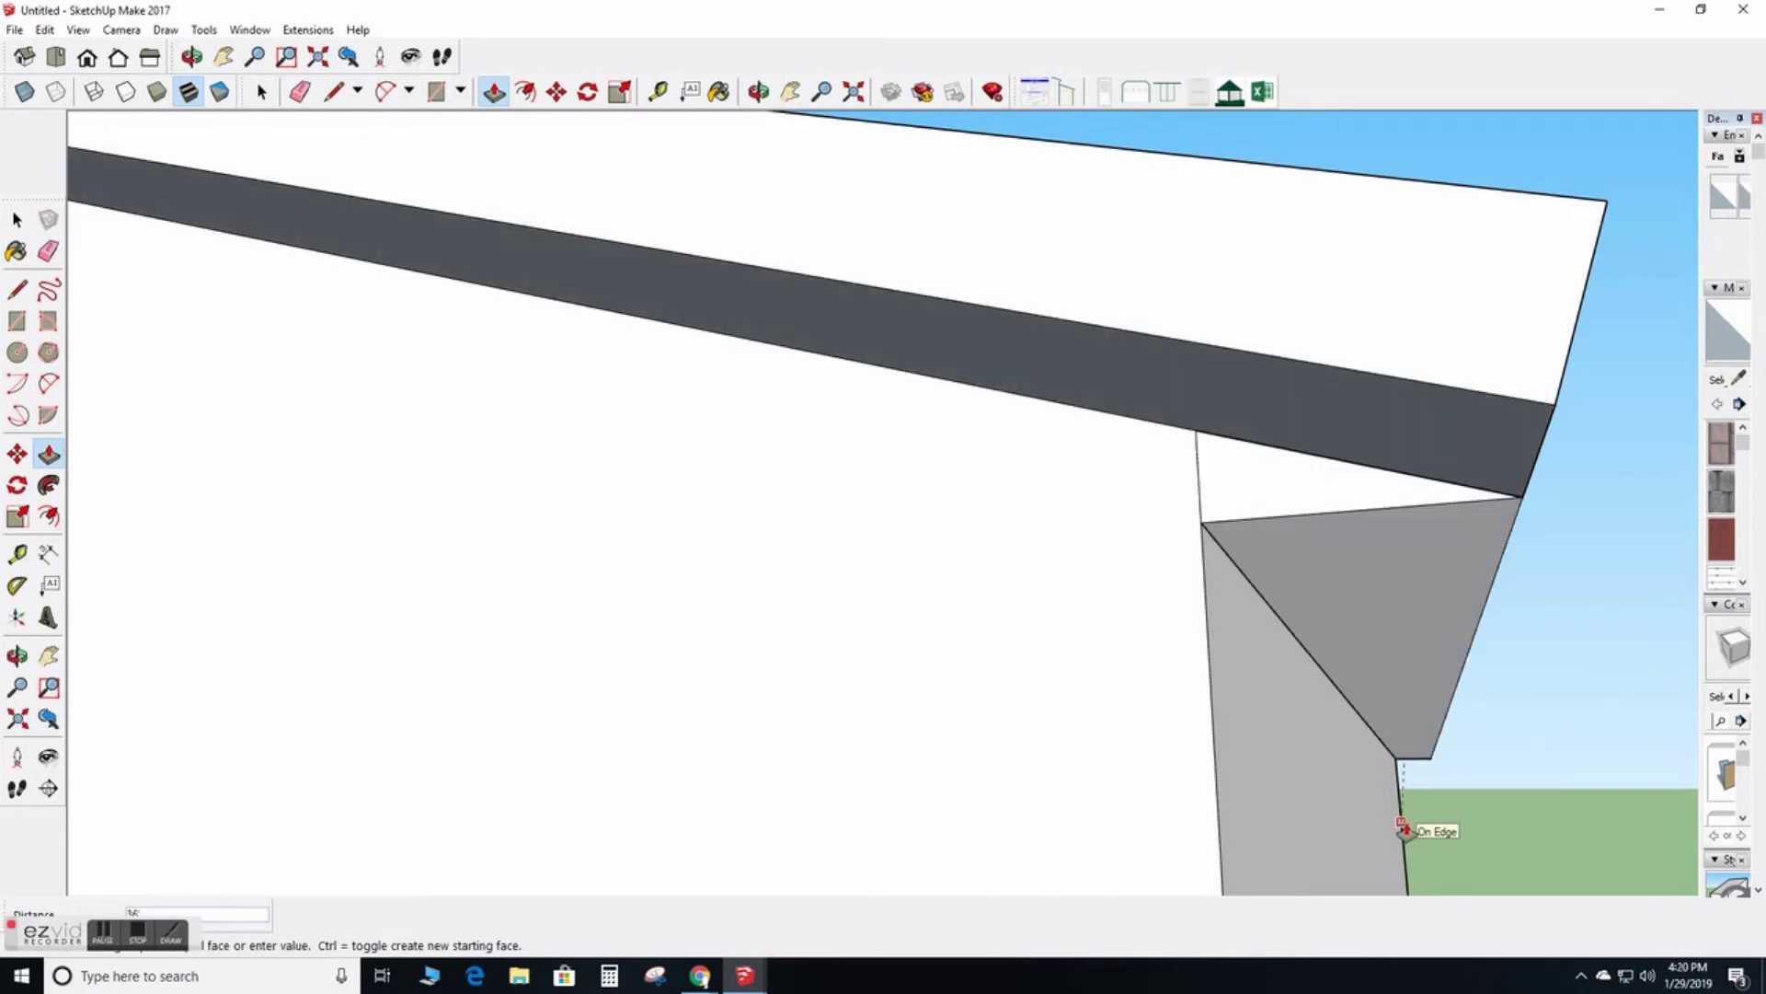
Examine the roof slopes, ridge and overhangs from above and from the gable end
scroll(1402, 828, down, 5)
middle_drag(1399, 819, 911, 690)
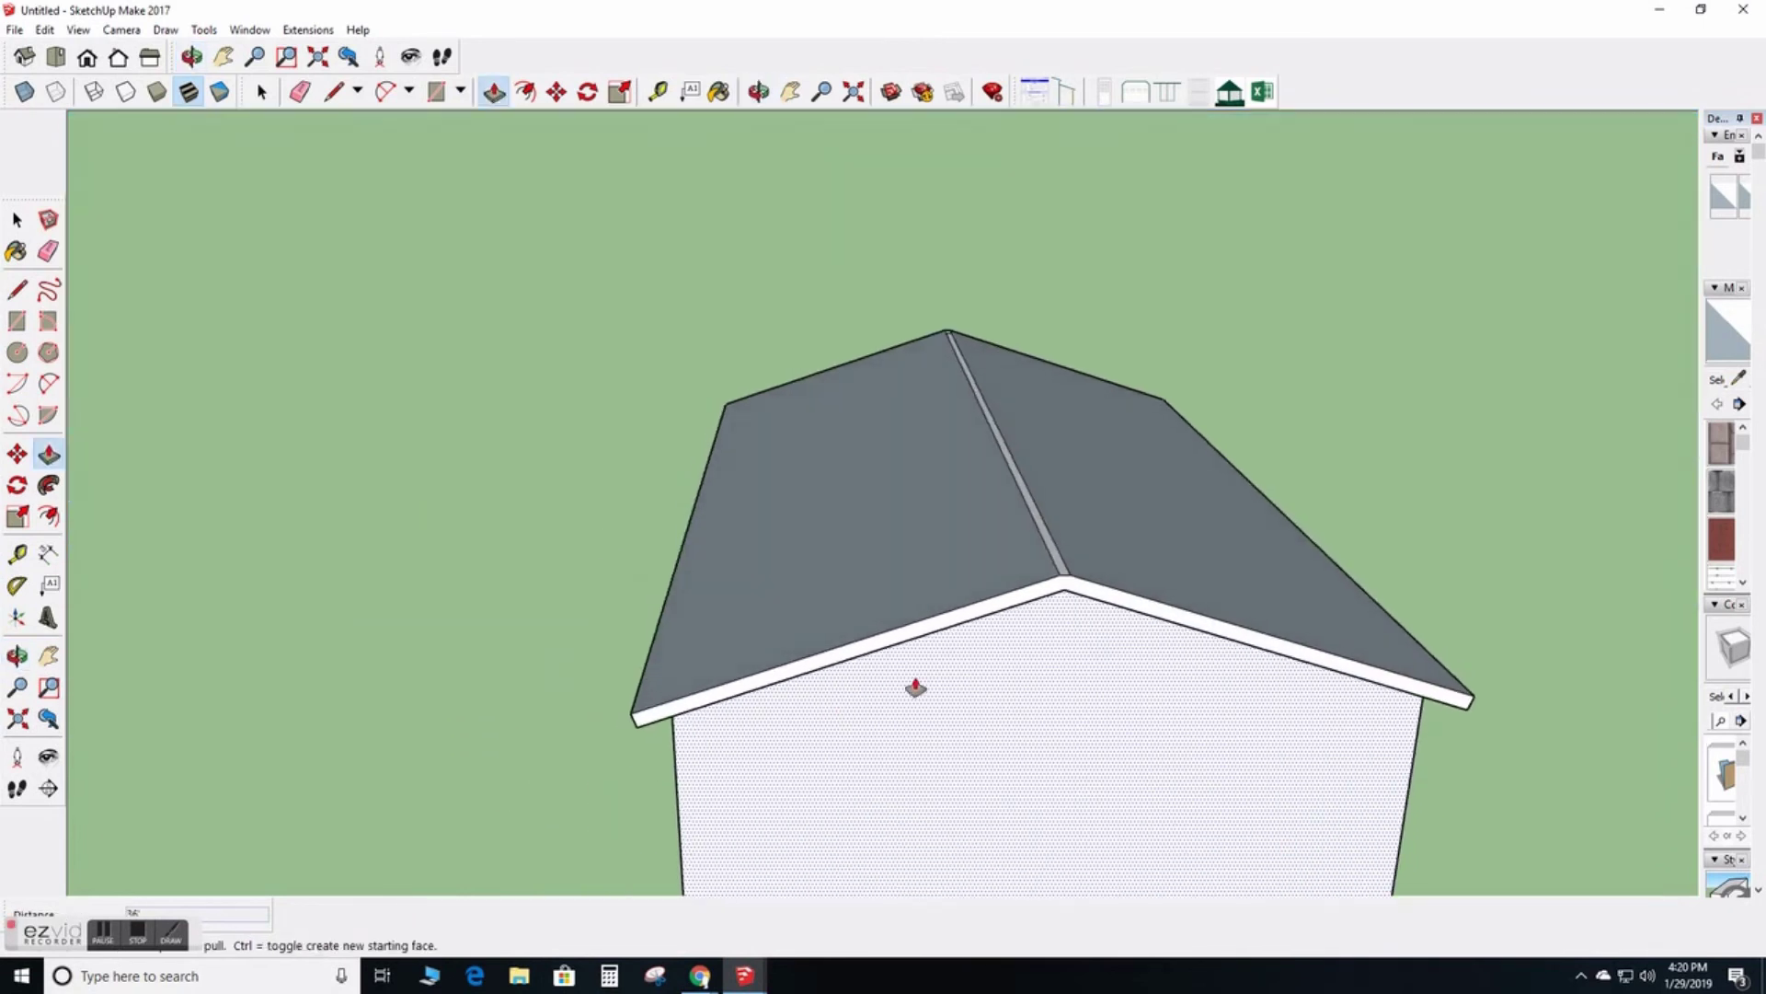
middle_drag(1095, 598, 1113, 472)
mouse_move(1120, 419)
mouse_down()
mouse_move(1107, 378)
mouse_move(946, 367)
mouse_move(1120, 410)
mouse_up()
key(p)
middle_drag(1110, 453, 986, 405)
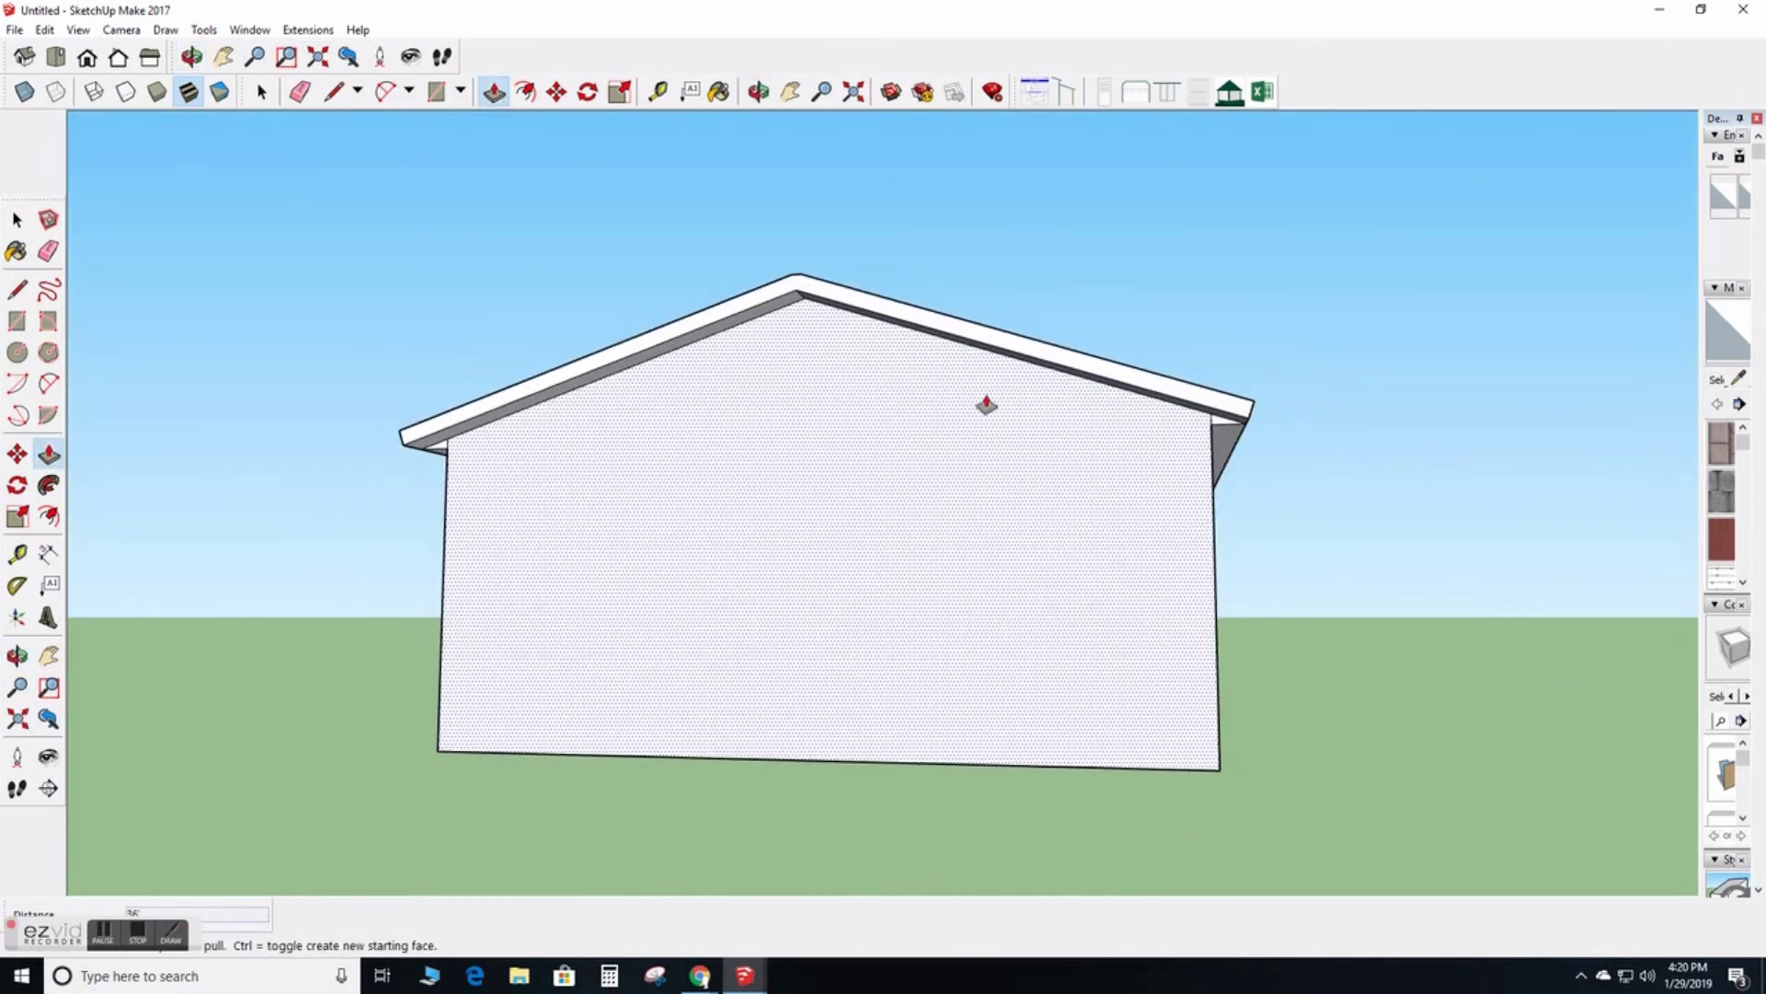